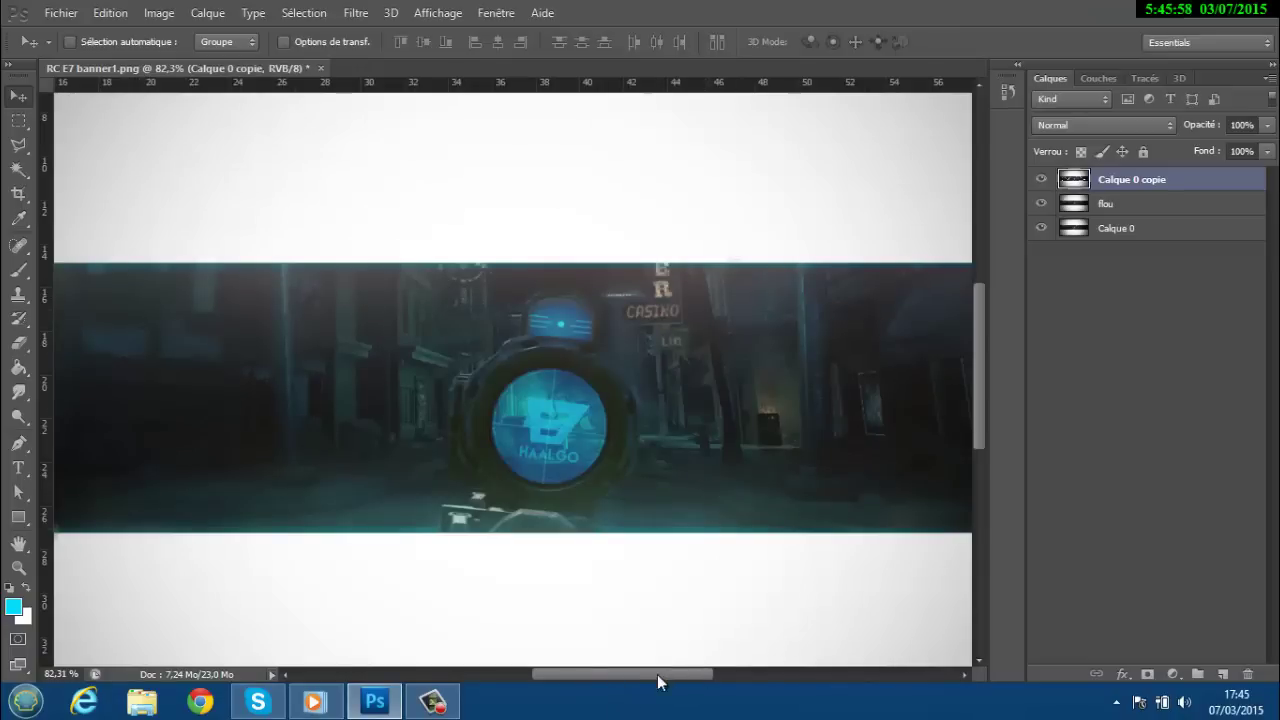
pyautogui.moveTo(657, 674); pyautogui.dragTo(682, 674)
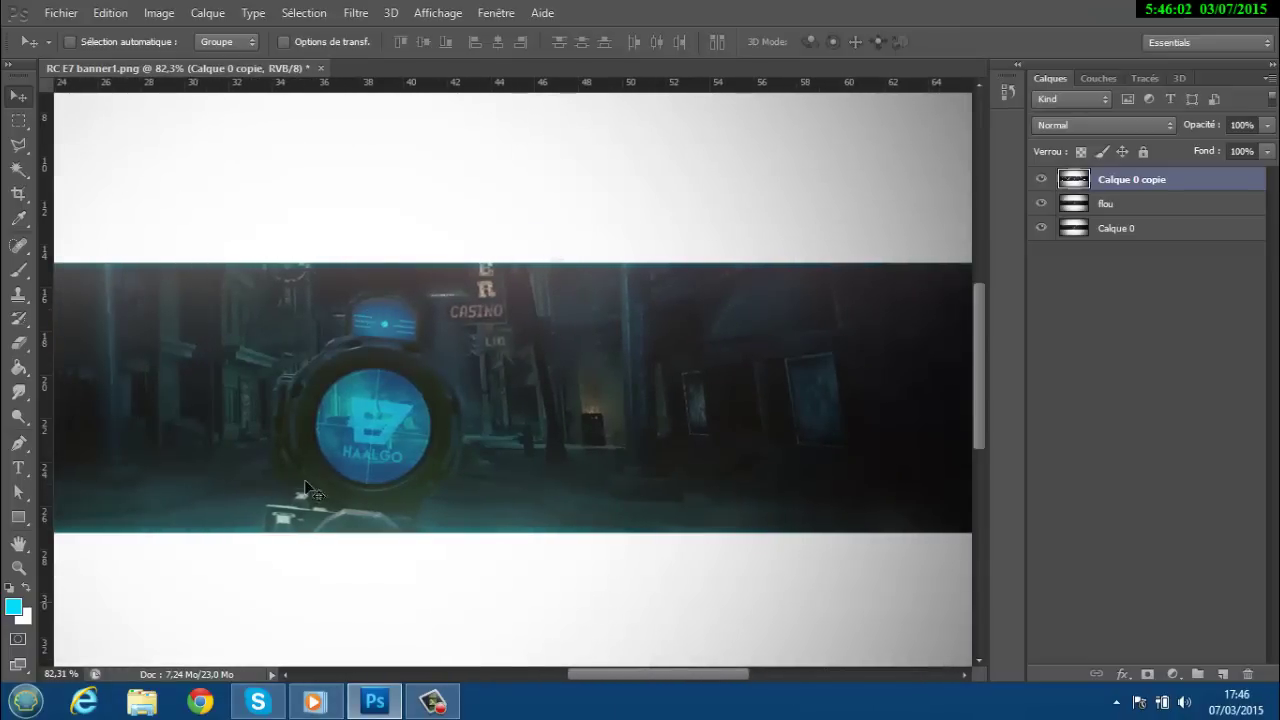
pyautogui.moveTo(662, 674)
pyautogui.mouseDown()
pyautogui.moveTo(634, 669)
pyautogui.moveTo(665, 674)
pyautogui.mouseUp()
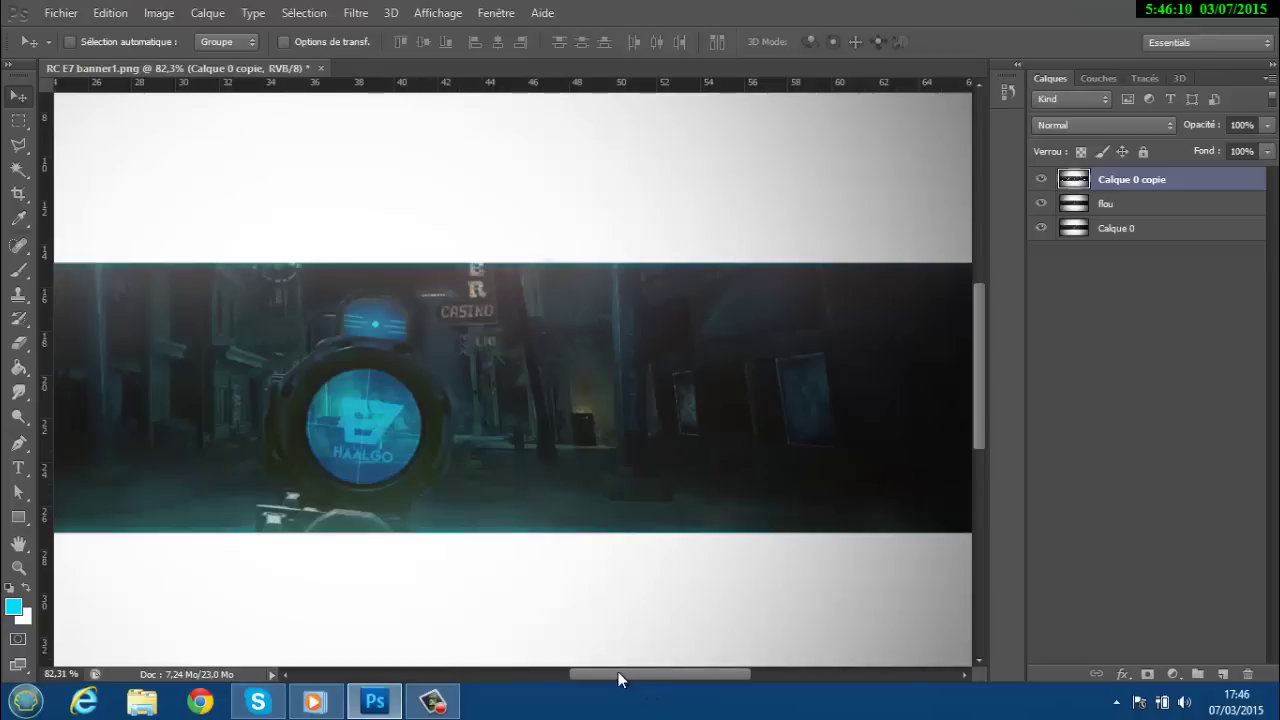
pyautogui.moveTo(617, 677)
pyautogui.mouseDown()
pyautogui.moveTo(516, 677)
pyautogui.moveTo(621, 671)
pyautogui.mouseUp()
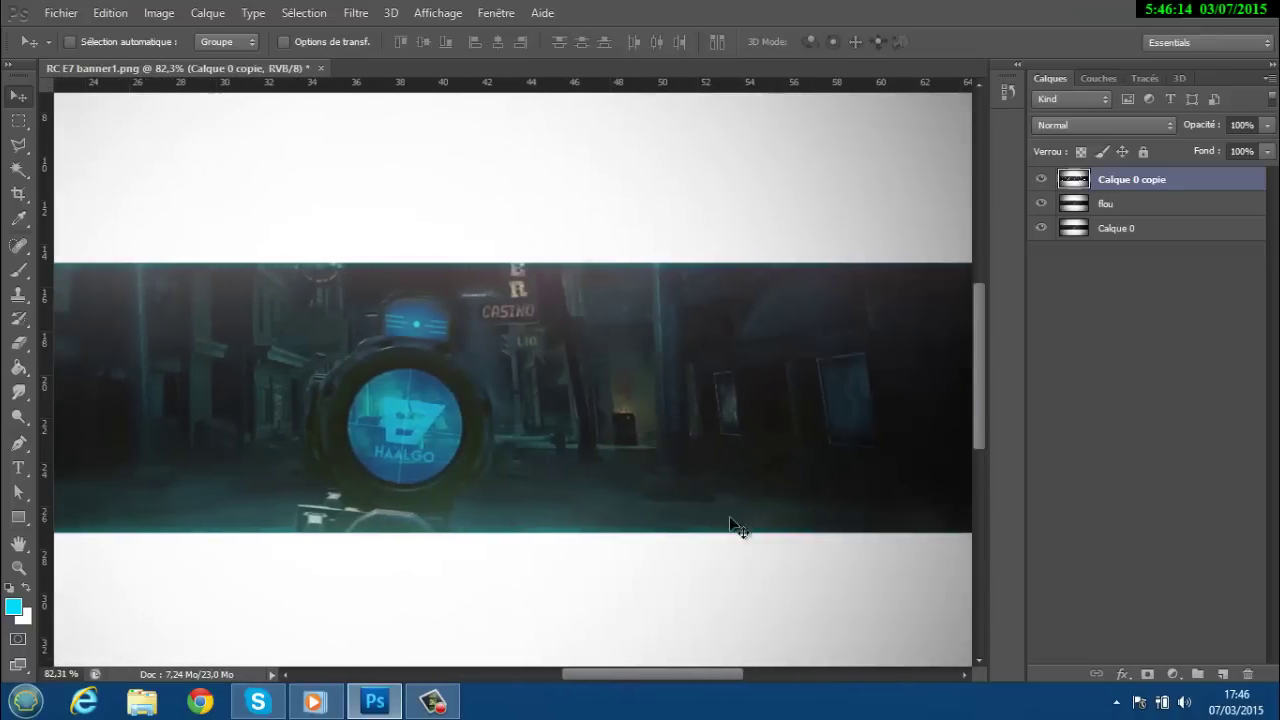
pyautogui.scroll(-1, 649, 533)
pyautogui.scroll(2, 381, 522)
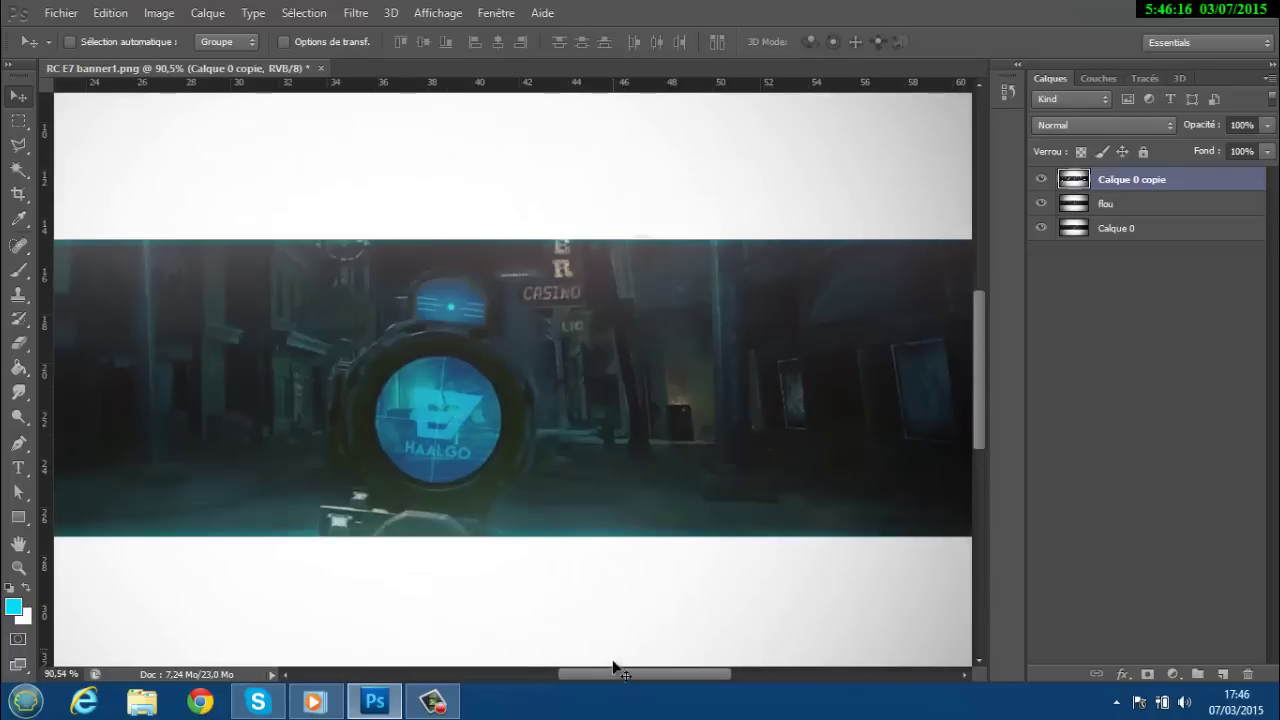
pyautogui.moveTo(604, 670); pyautogui.dragTo(583, 670)
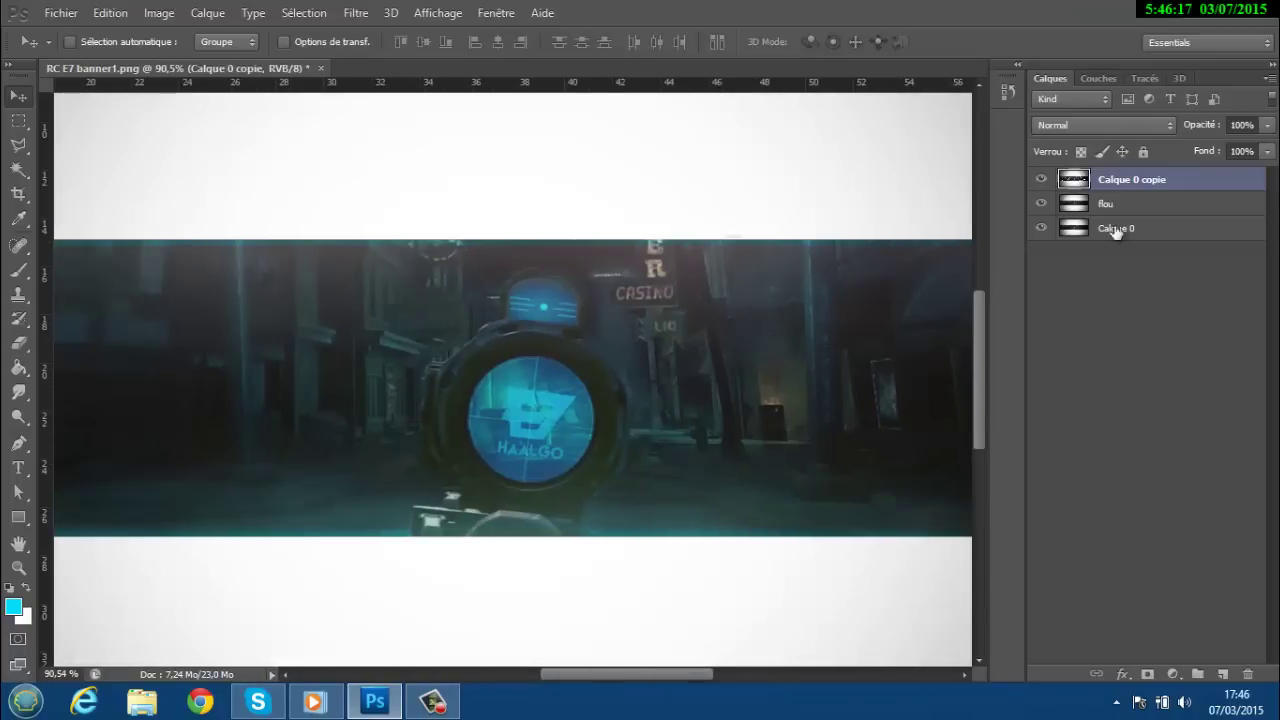
# Step: Hide the Calque 0 copie and flou layers and delete both, keeping only Calque 0
pyautogui.click(1039, 181)
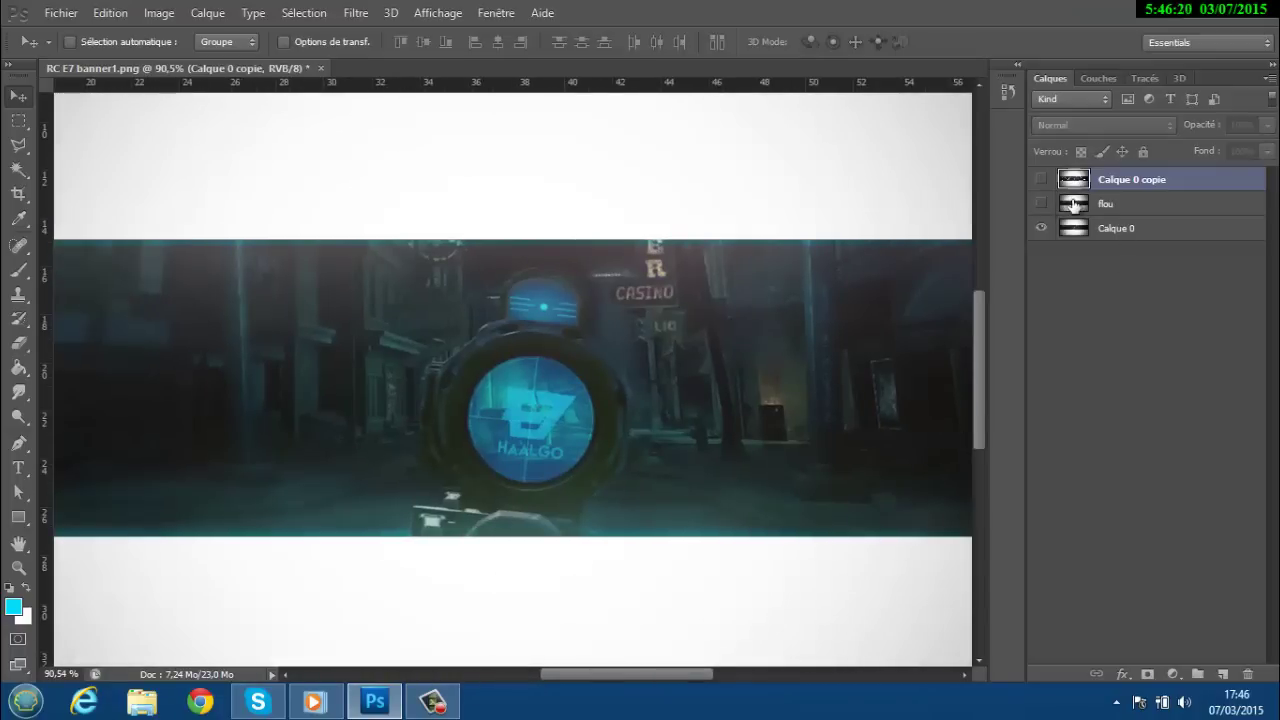
pyautogui.click(1126, 229)
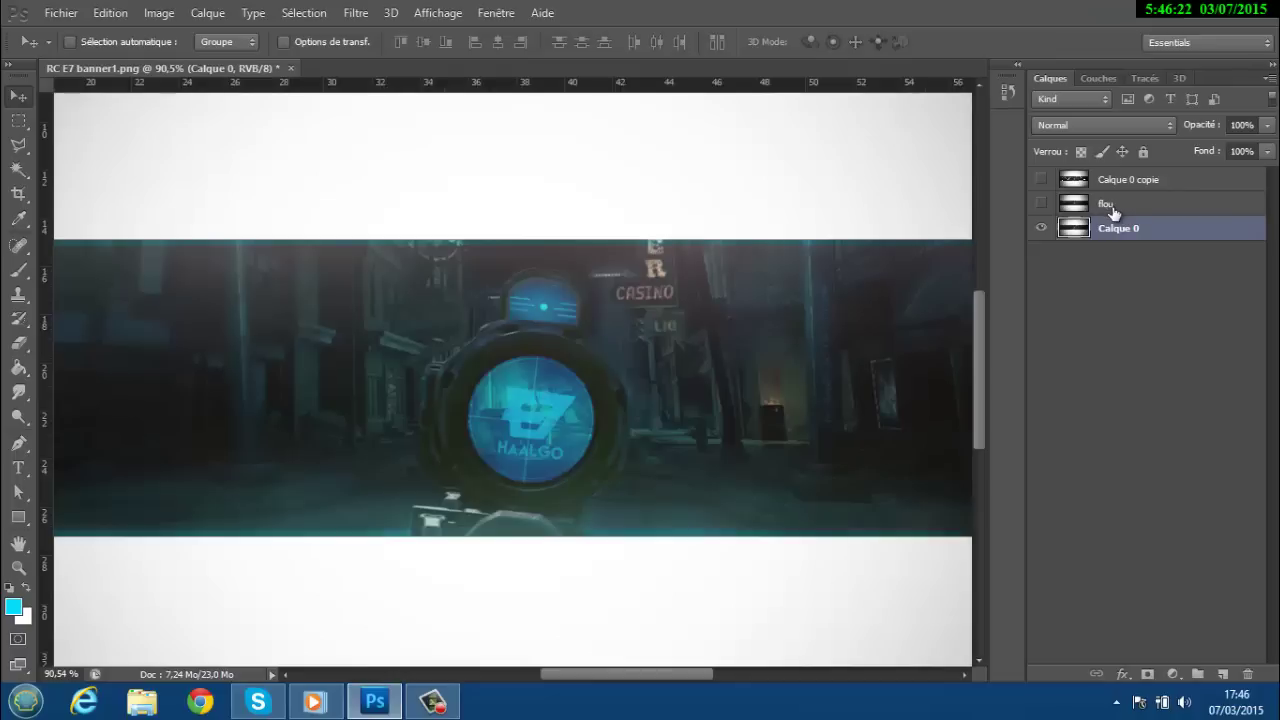
pyautogui.click(1113, 209)
pyautogui.press('Delete')
pyautogui.press('Delete')
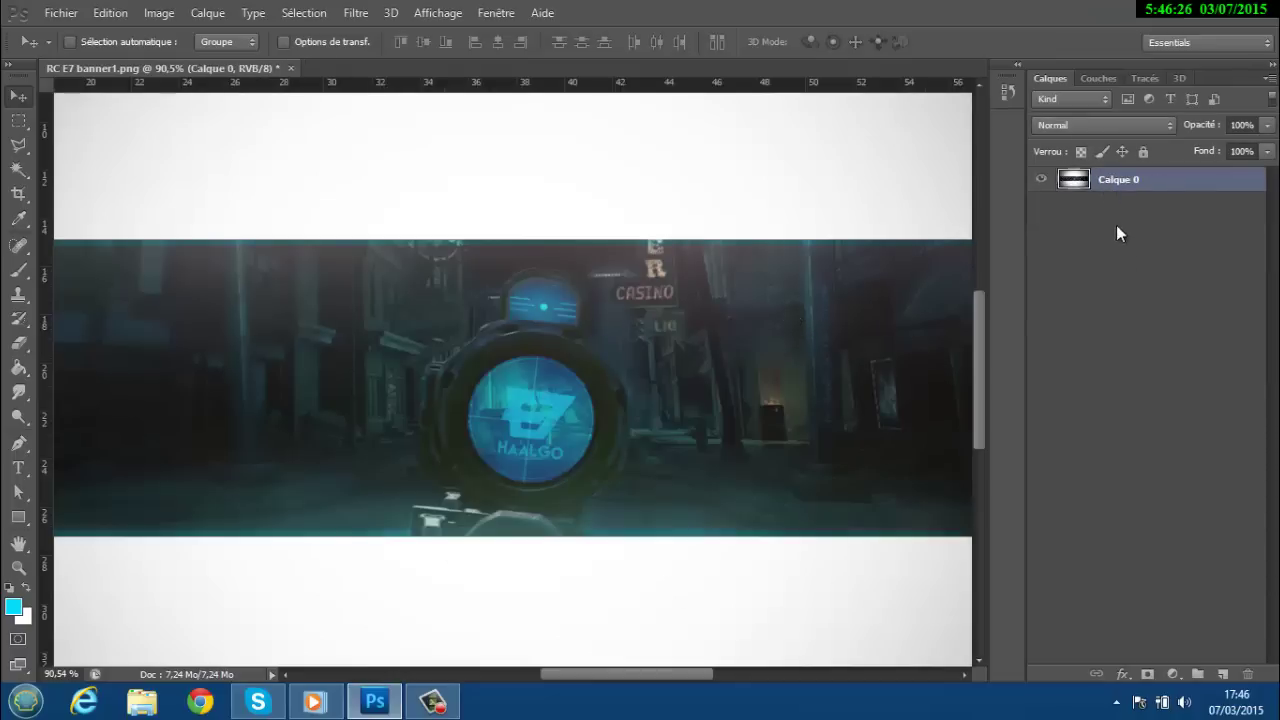
pyautogui.scroll(-5, 574, 301)
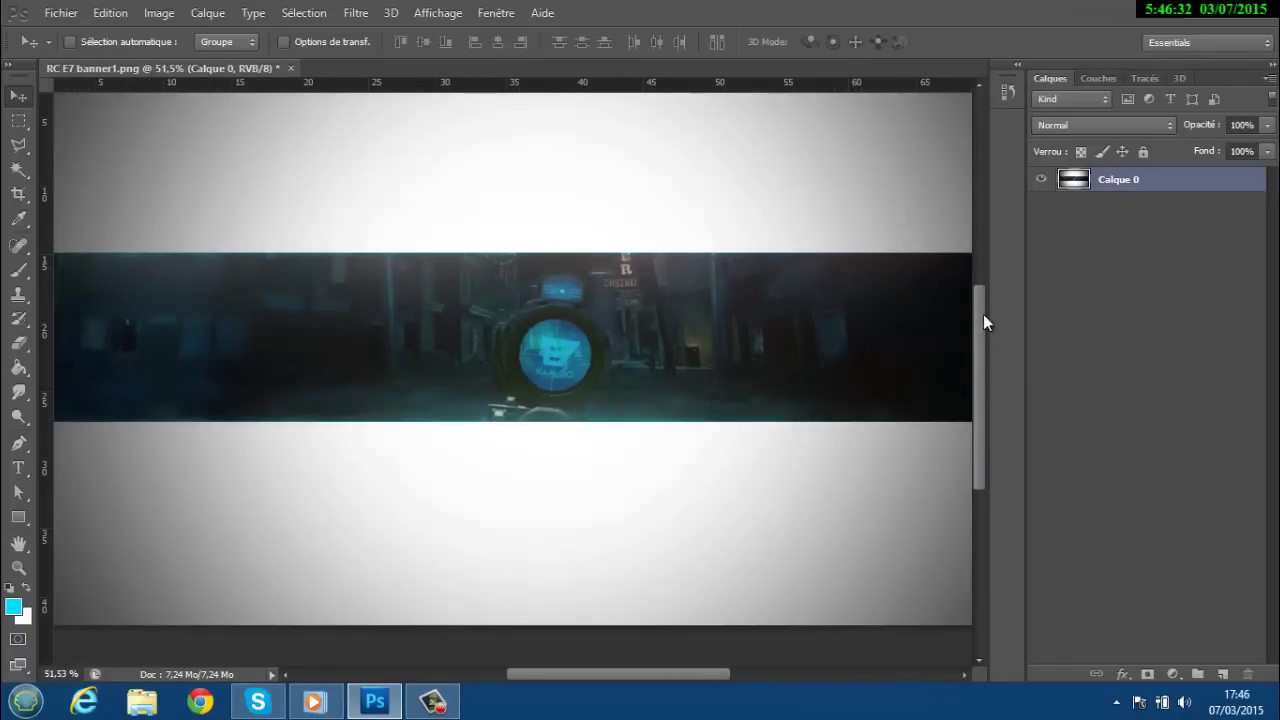
pyautogui.scroll(2, 960, 390)
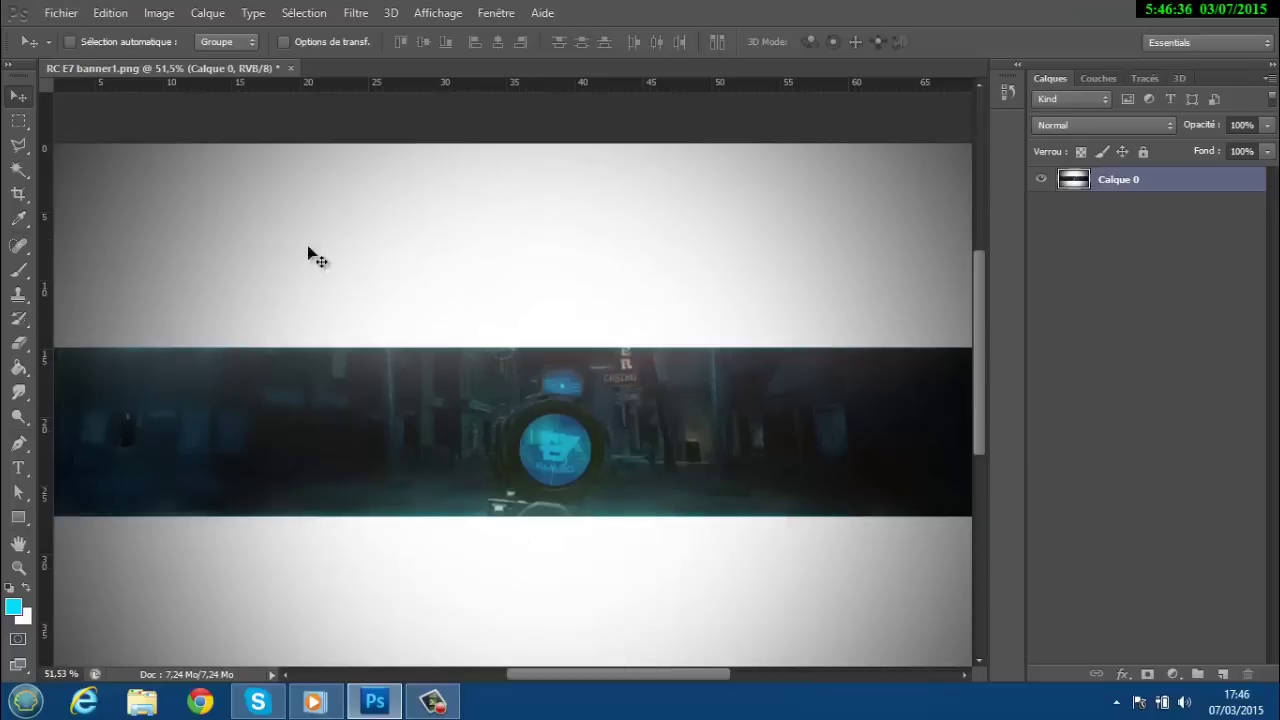
pyautogui.click(53, 6)
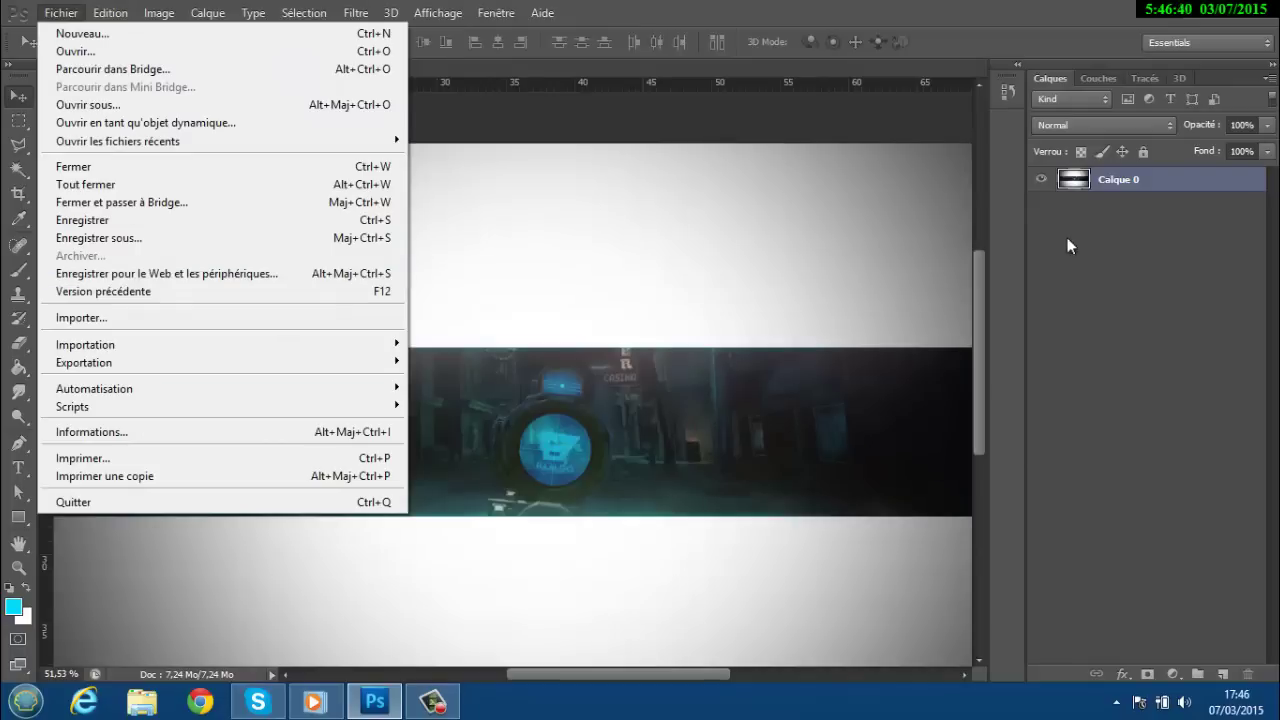
pyautogui.click(951, 510)
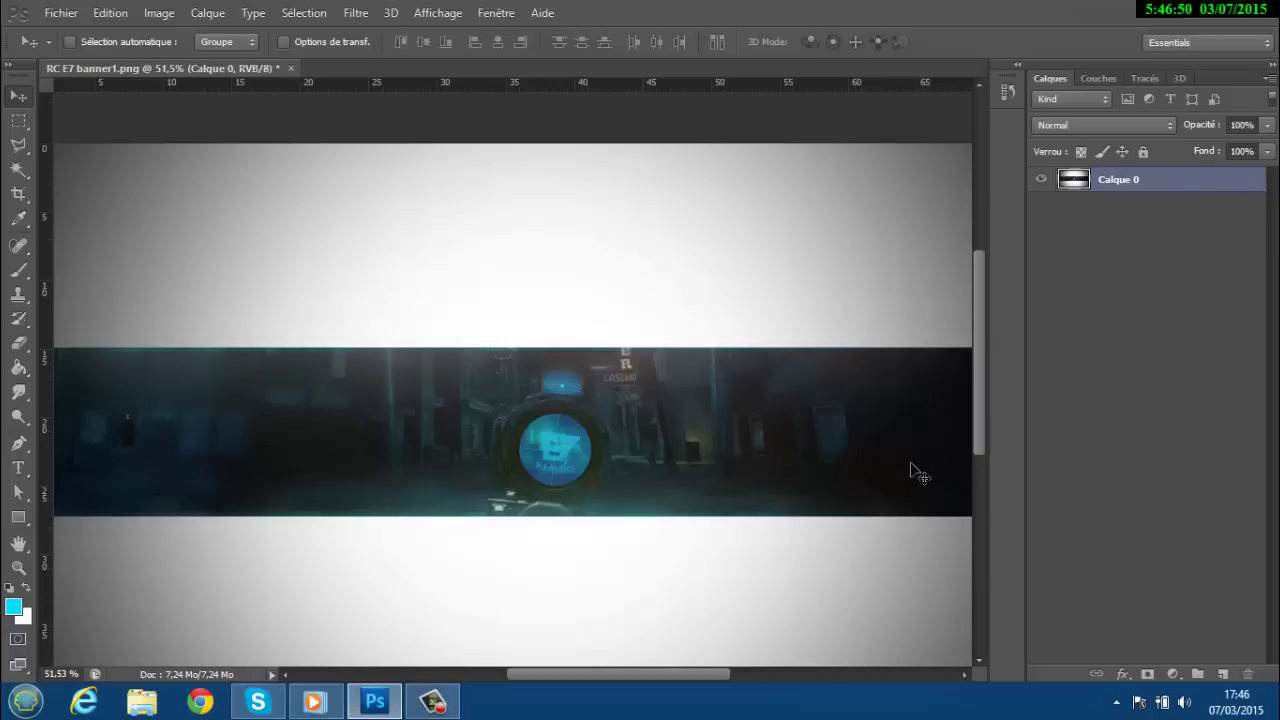
# Step: Duplicate the Calque 0 layer
pyautogui.hotkey('ctrl', 'j')
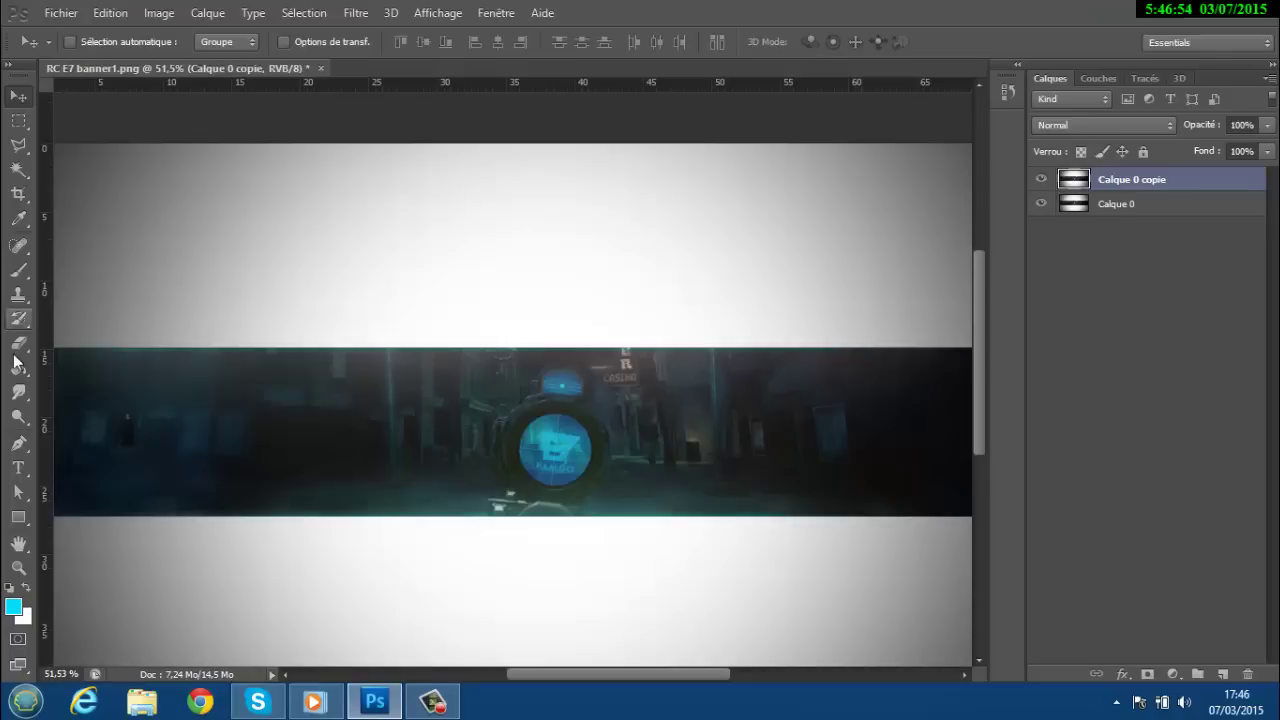
pyautogui.click(18, 467)
pyautogui.click(7, 372)
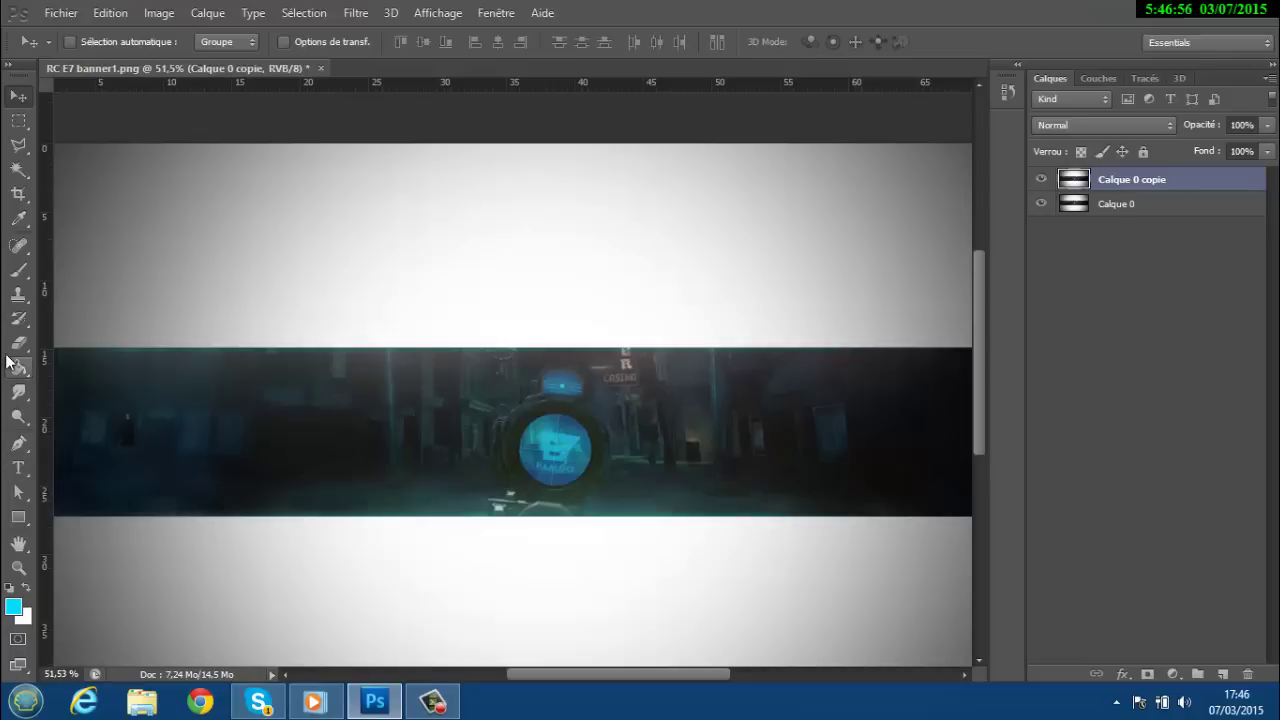
pyautogui.hotkey('shift', 'g')
# Step: Select many small scattered rectangles of varying size over the left end of the dark banner strip with the Rectangular Marquee tool
pyautogui.moveTo(18, 120); pyautogui.dragTo(52, 126)
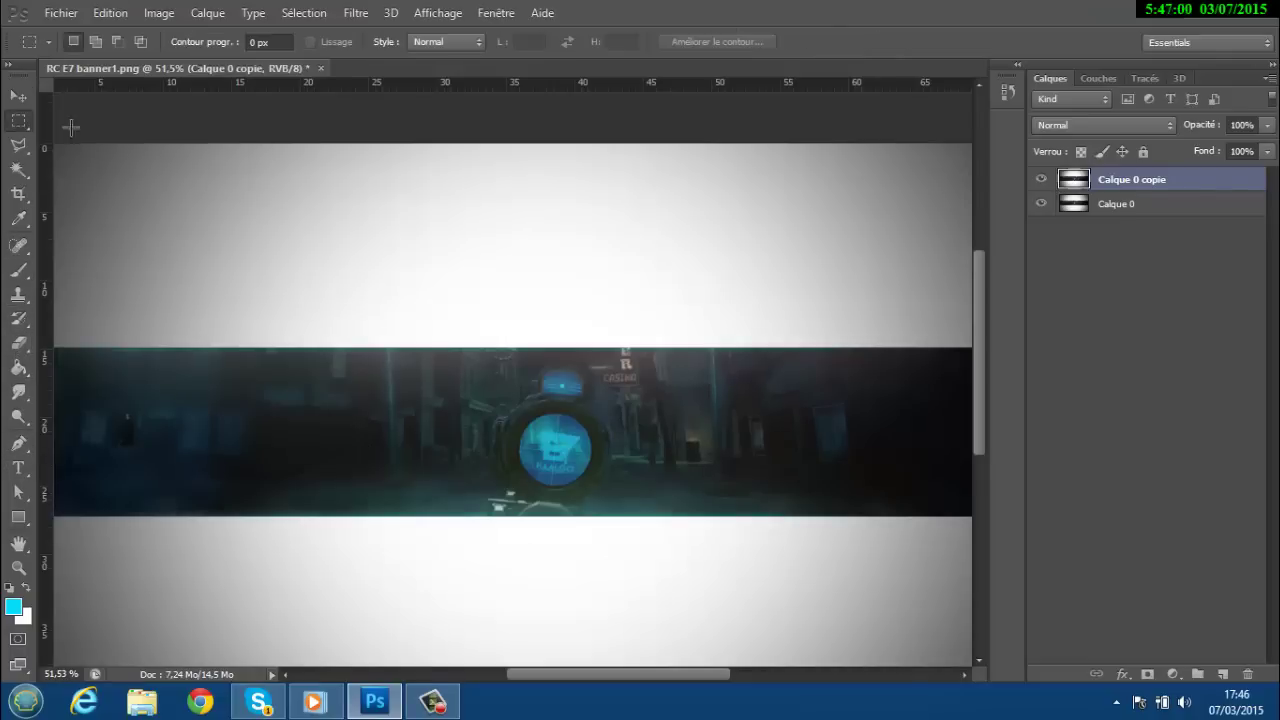
pyautogui.moveTo(519, 678); pyautogui.dragTo(483, 678)
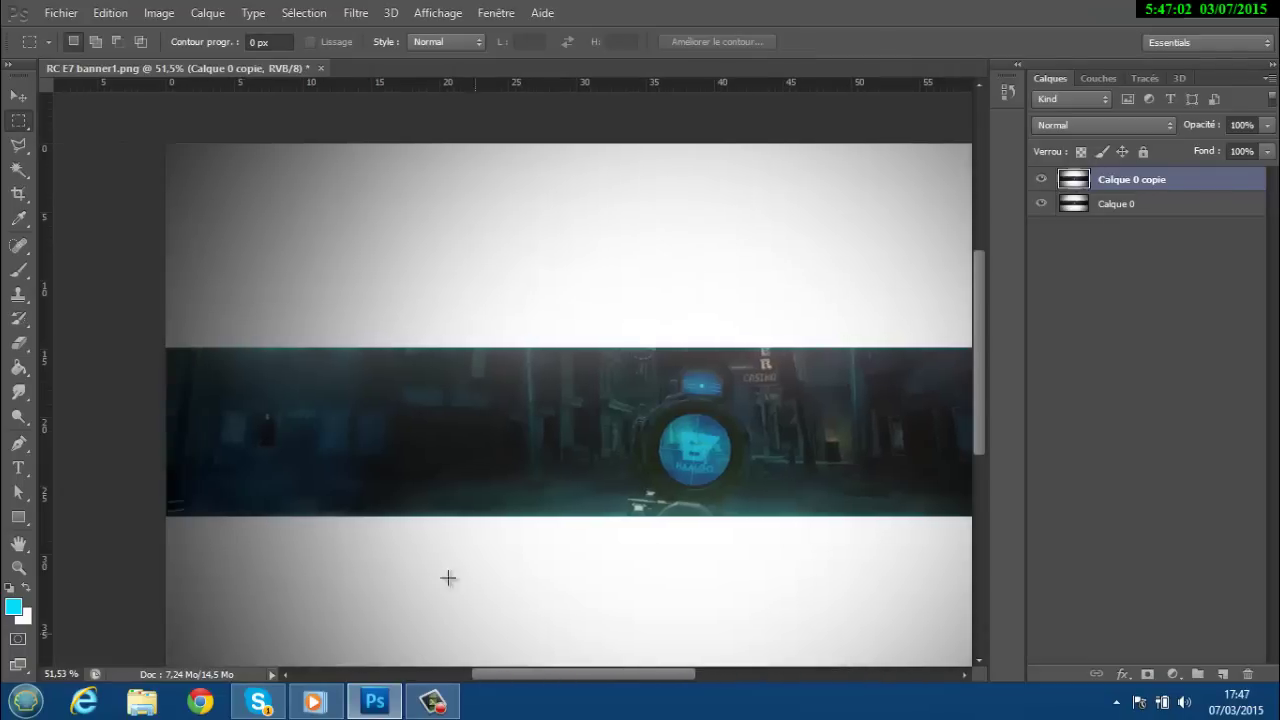
pyautogui.scroll(4, 449, 568)
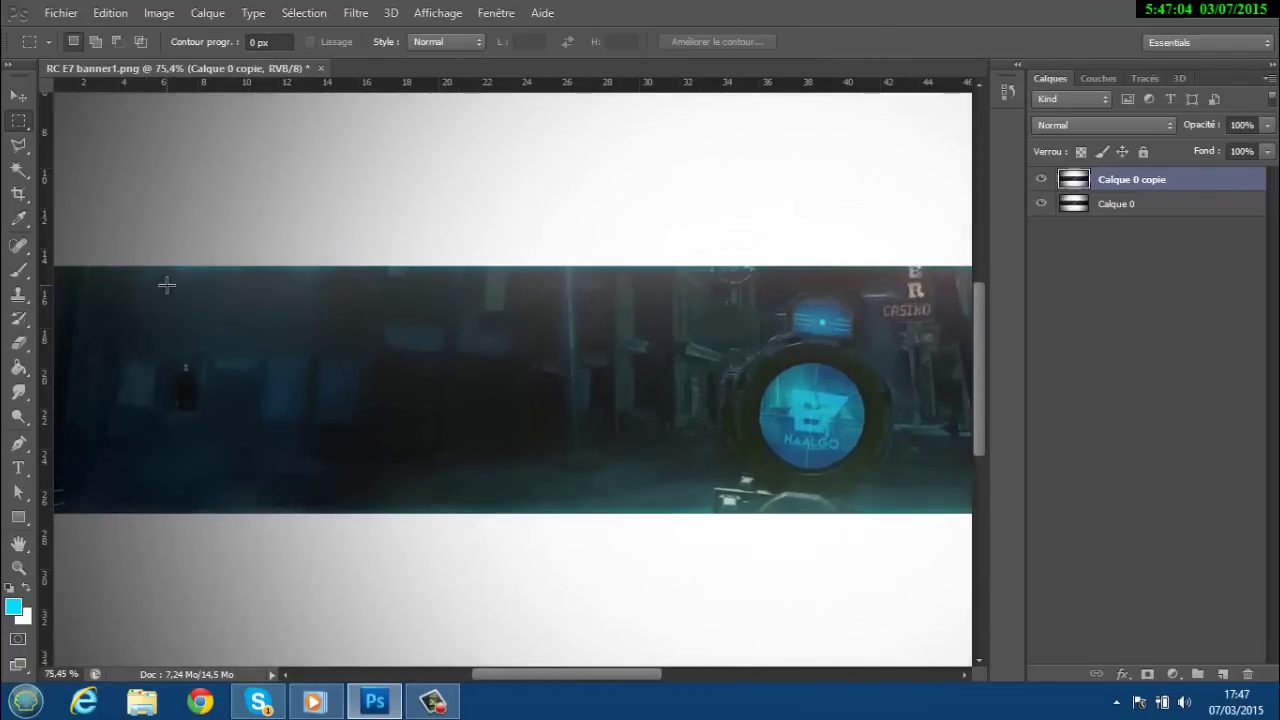
pyautogui.moveTo(166, 286); pyautogui.dragTo(223, 343)
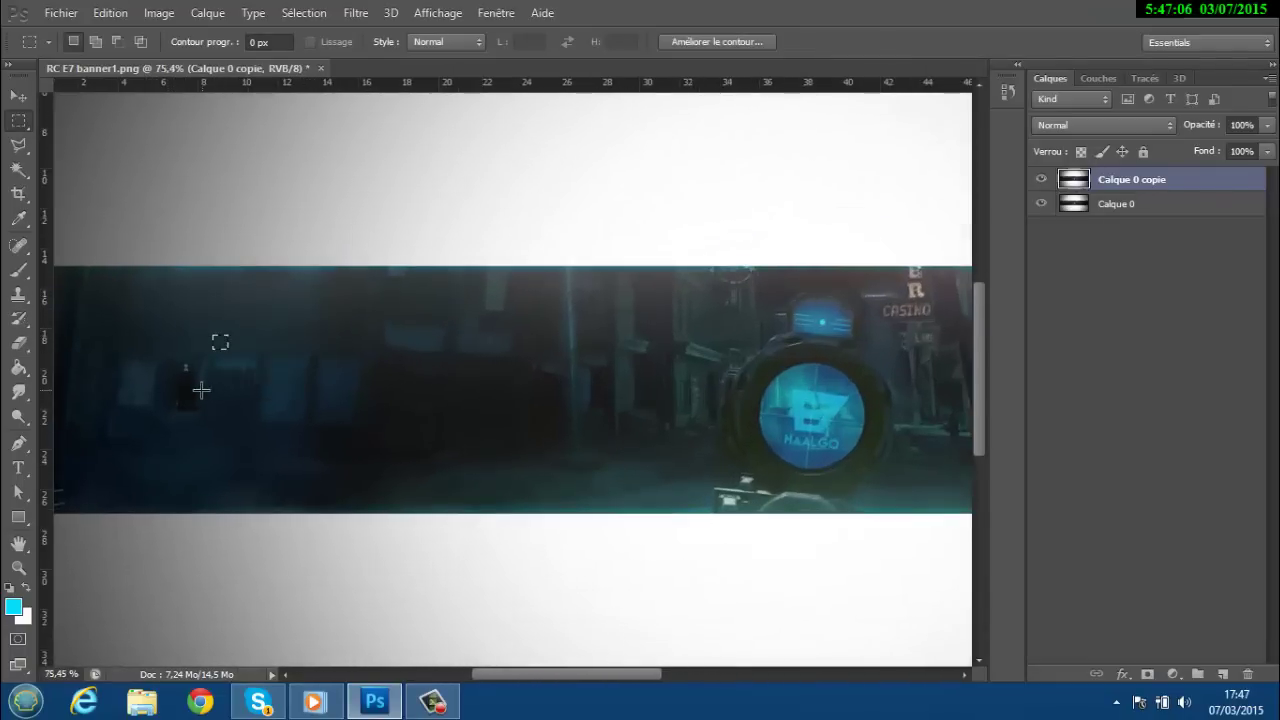
pyautogui.moveTo(152, 287); pyautogui.dragTo(177, 306)
pyautogui.press('shift')
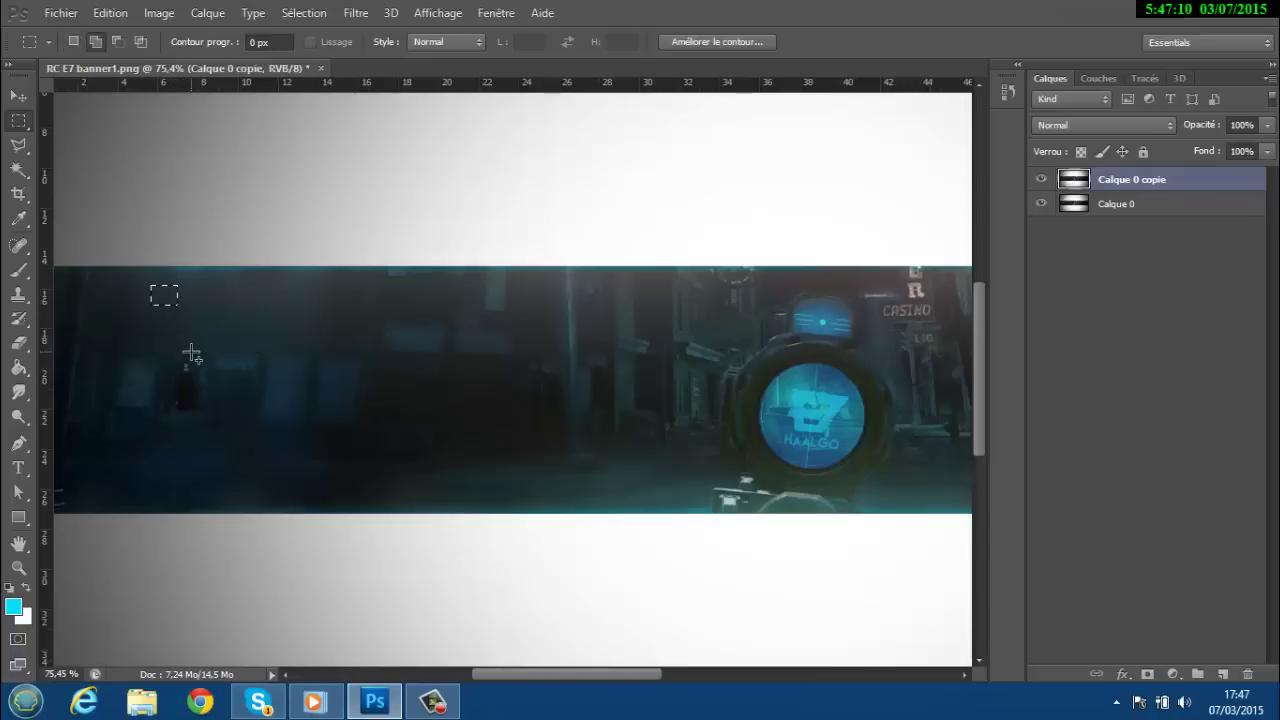
pyautogui.moveTo(188, 335); pyautogui.dragTo(280, 387)
pyautogui.moveTo(260, 326); pyautogui.dragTo(320, 355)
pyautogui.moveTo(311, 387); pyautogui.dragTo(331, 400)
pyautogui.moveTo(319, 416); pyautogui.dragTo(316, 462)
pyautogui.moveTo(308, 471); pyautogui.dragTo(282, 485)
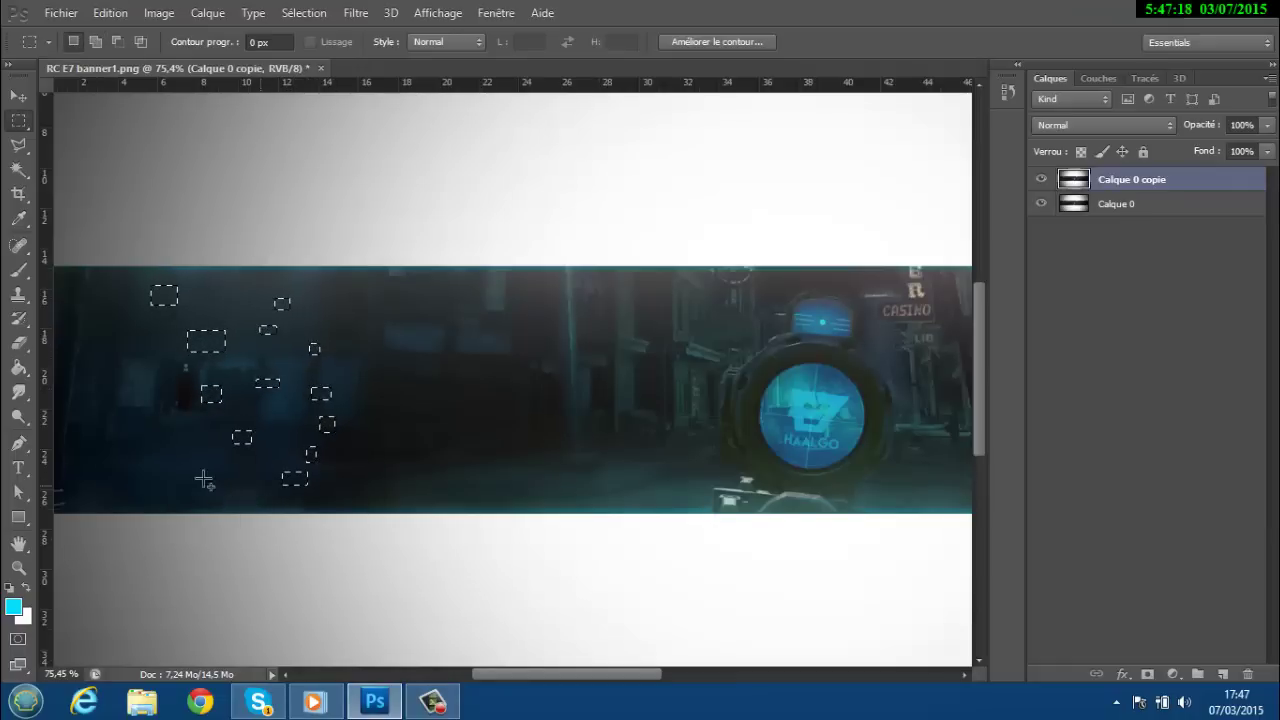
pyautogui.moveTo(203, 479); pyautogui.dragTo(129, 390)
pyautogui.moveTo(126, 387); pyautogui.dragTo(118, 319)
pyautogui.moveTo(124, 321); pyautogui.dragTo(129, 328)
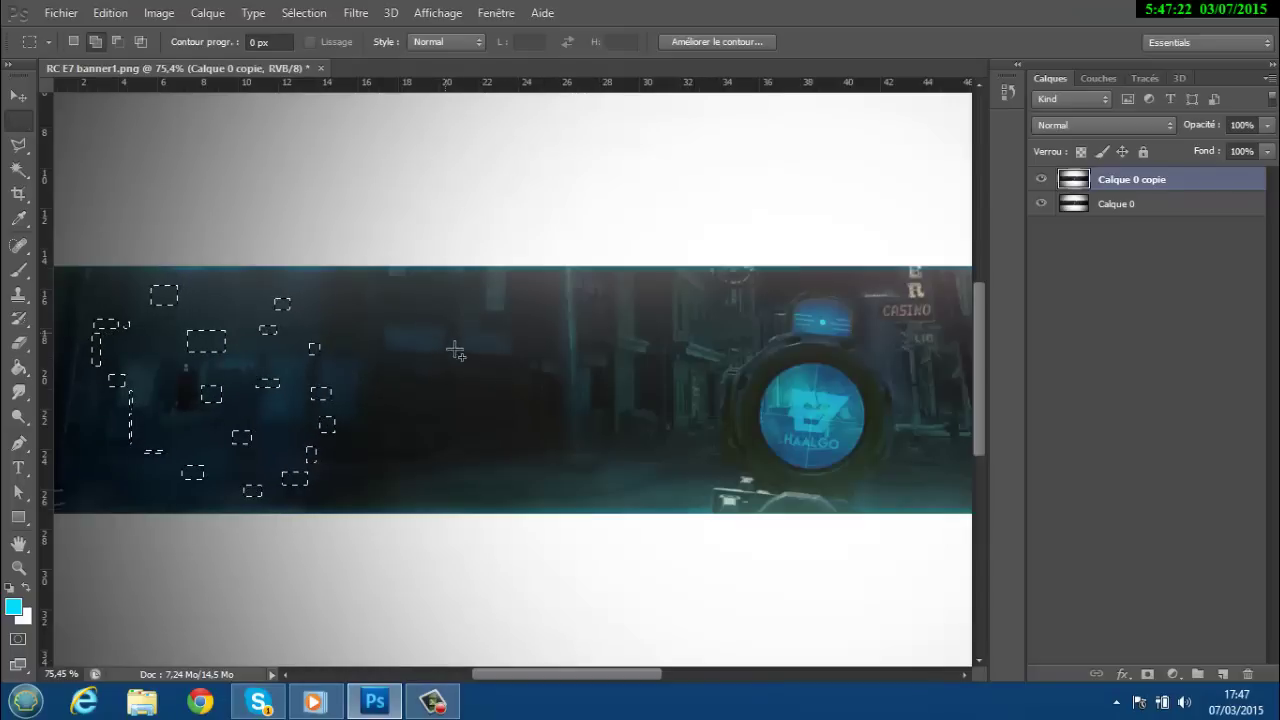
# Step: Add a second cluster of small scattered rectangles to the selection, over the darkest area left of the scope
pyautogui.moveTo(455, 349); pyautogui.dragTo(437, 372)
pyautogui.moveTo(429, 382); pyautogui.dragTo(450, 409)
pyautogui.moveTo(484, 419); pyautogui.dragTo(494, 436)
pyautogui.moveTo(471, 455); pyautogui.dragTo(383, 492)
pyautogui.moveTo(417, 477); pyautogui.dragTo(411, 470)
pyautogui.moveTo(385, 427); pyautogui.dragTo(393, 419)
pyautogui.moveTo(380, 370); pyautogui.dragTo(381, 318)
pyautogui.moveTo(387, 306); pyautogui.dragTo(380, 301)
pyautogui.moveTo(360, 295); pyautogui.dragTo(345, 291)
pyautogui.moveTo(366, 339); pyautogui.dragTo(361, 335)
pyautogui.moveTo(452, 300); pyautogui.dragTo(466, 296)
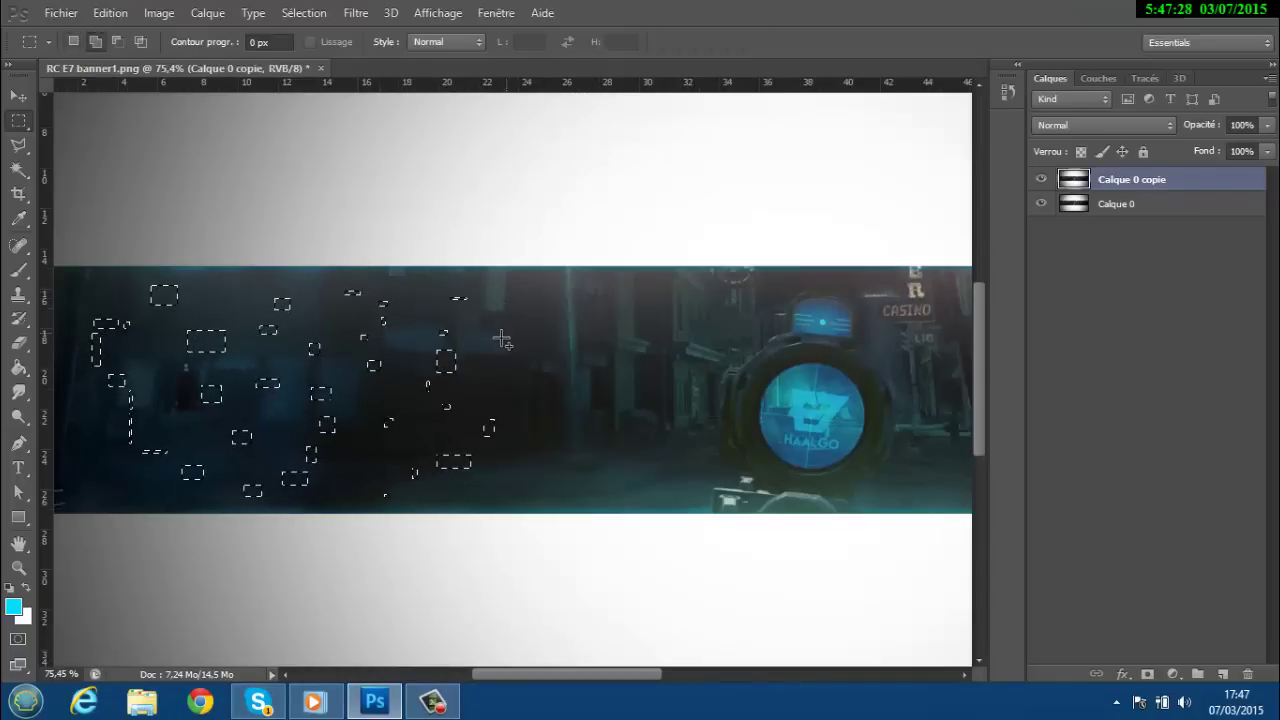
# Step: Extend the selection with small scattered rectangles across the street and buildings up to the scope's left edge
pyautogui.moveTo(501, 338); pyautogui.dragTo(506, 351)
pyautogui.moveTo(517, 359); pyautogui.dragTo(524, 367)
pyautogui.moveTo(531, 377); pyautogui.dragTo(544, 396)
pyautogui.moveTo(549, 404); pyautogui.dragTo(523, 448)
pyautogui.moveTo(516, 454); pyautogui.dragTo(506, 464)
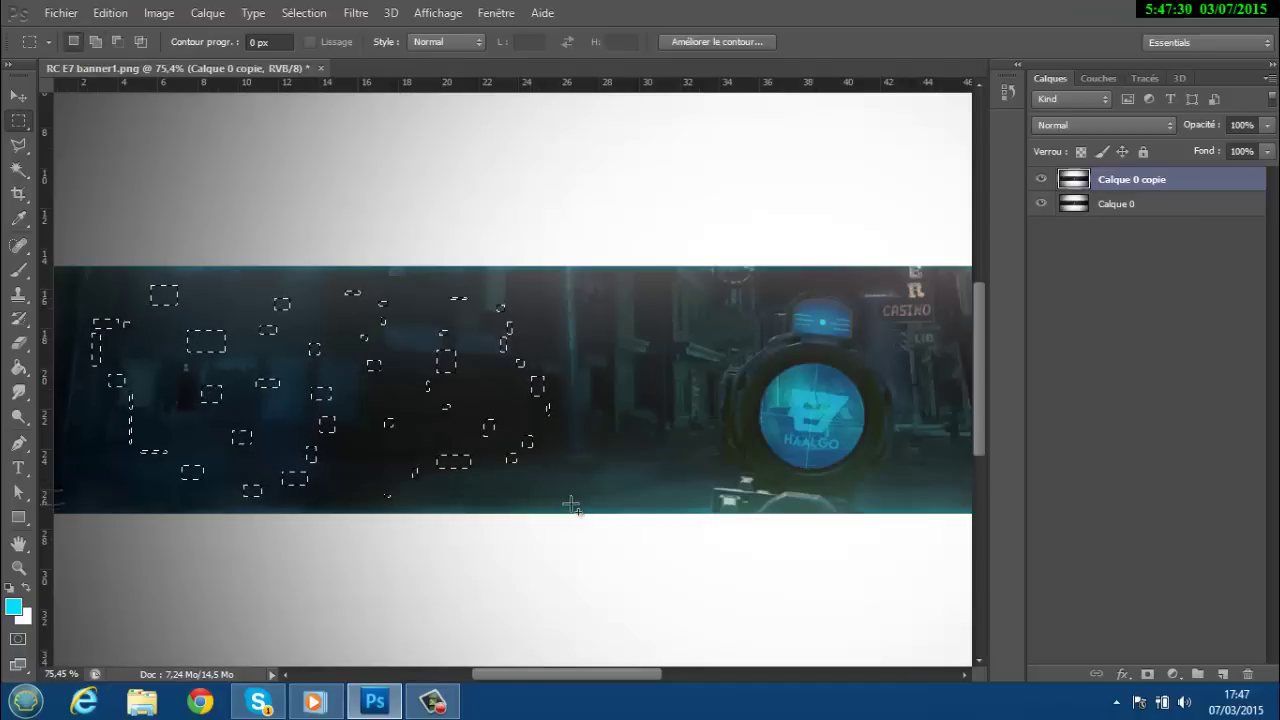
pyautogui.moveTo(576, 491); pyautogui.dragTo(562, 505)
pyautogui.moveTo(534, 500); pyautogui.dragTo(521, 505)
pyautogui.moveTo(509, 490); pyautogui.dragTo(502, 478)
pyautogui.moveTo(566, 460); pyautogui.dragTo(614, 421)
pyautogui.moveTo(613, 407); pyautogui.dragTo(565, 359)
pyautogui.moveTo(677, 294); pyautogui.dragTo(666, 300)
pyautogui.moveTo(632, 308); pyautogui.dragTo(586, 331)
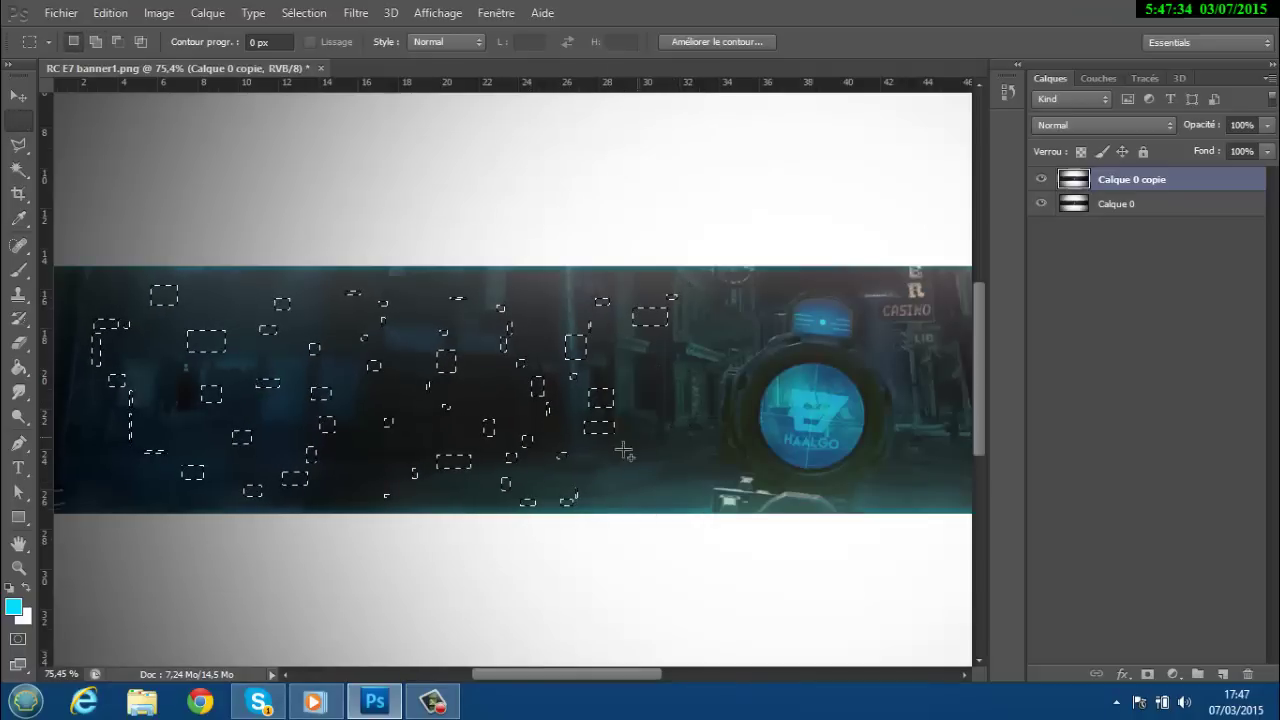
pyautogui.moveTo(622, 455); pyautogui.dragTo(634, 437)
pyautogui.moveTo(680, 424); pyautogui.dragTo(673, 430)
pyautogui.moveTo(707, 400); pyautogui.dragTo(694, 419)
pyautogui.moveTo(678, 376); pyautogui.dragTo(648, 397)
pyautogui.moveTo(639, 468); pyautogui.dragTo(594, 518)
pyautogui.moveTo(663, 509); pyautogui.dragTo(682, 481)
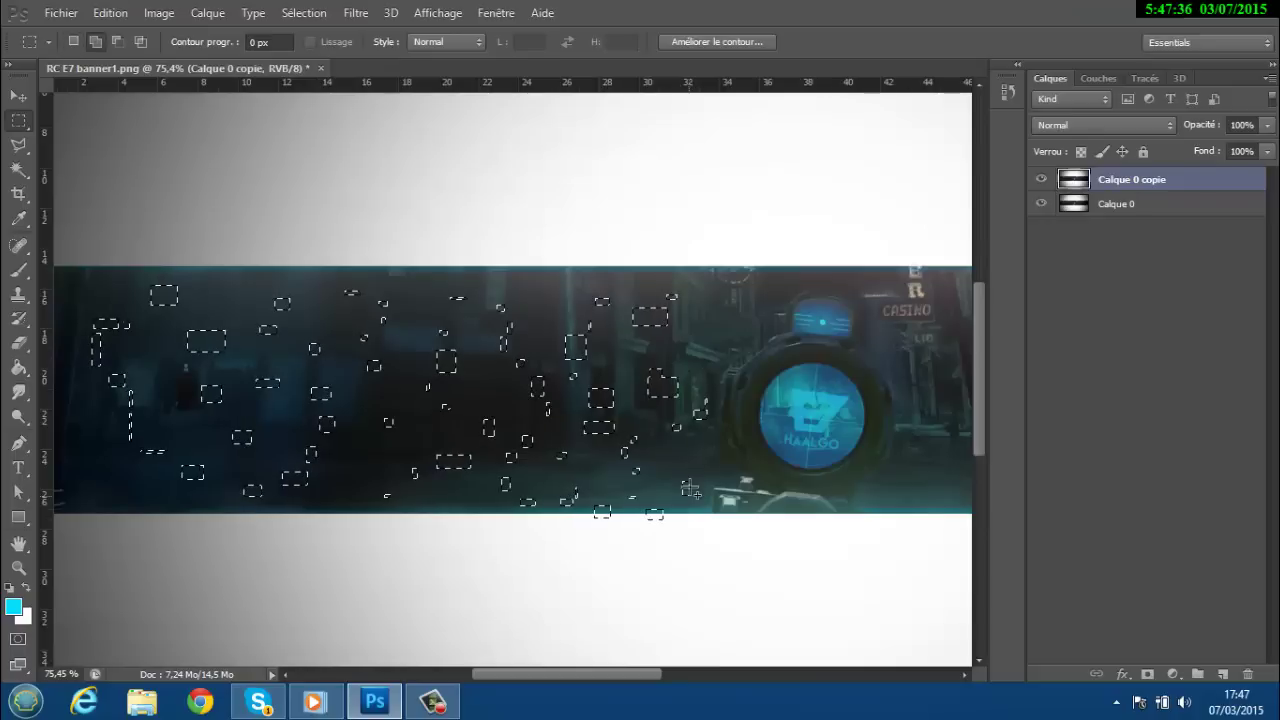
# Step: Add small scattered rectangles over the scope, its logo and the area beneath the casino sign to the selection
pyautogui.moveTo(565, 672); pyautogui.dragTo(637, 672)
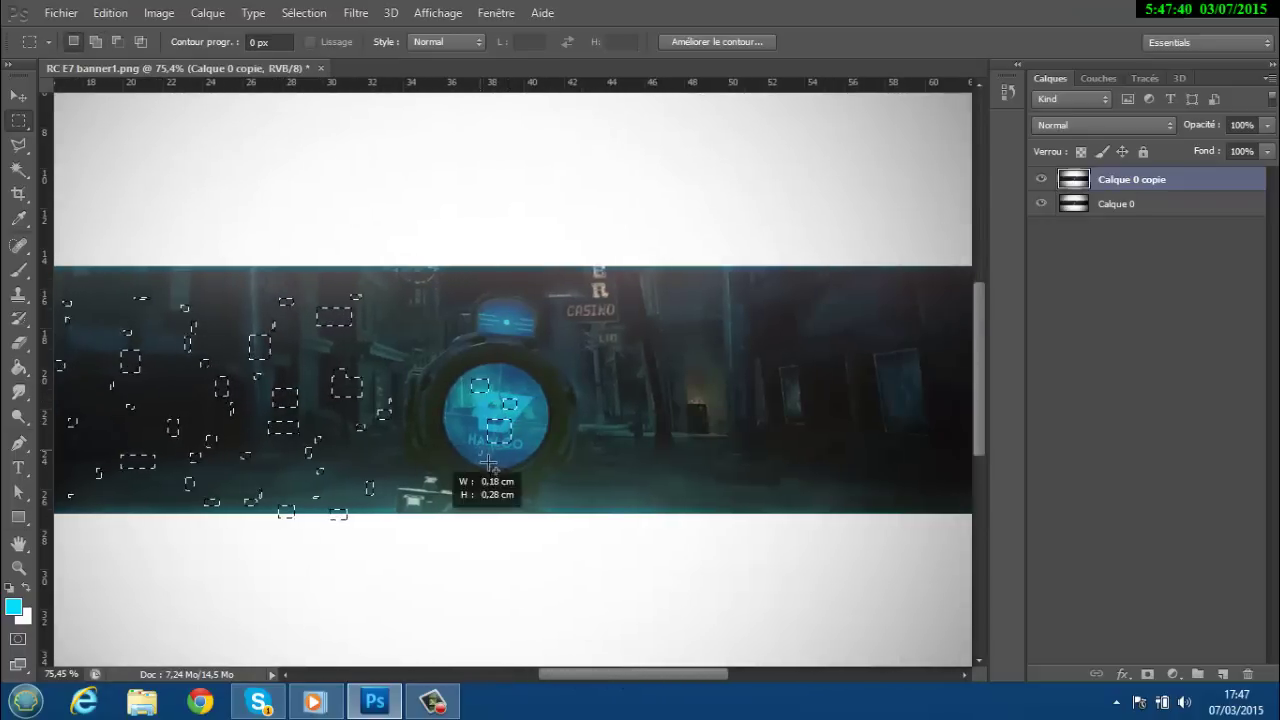
pyautogui.moveTo(500, 465); pyautogui.dragTo(490, 527)
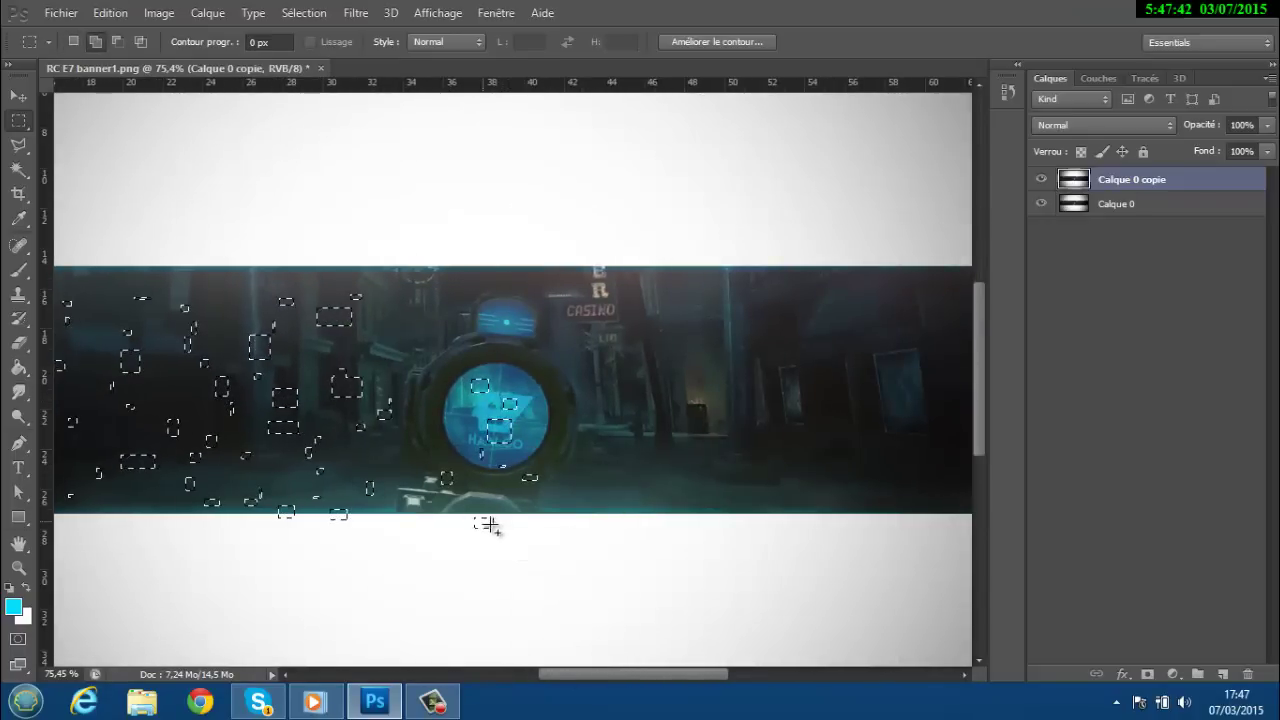
pyautogui.moveTo(420, 394); pyautogui.dragTo(424, 402)
pyautogui.moveTo(462, 344); pyautogui.dragTo(480, 347)
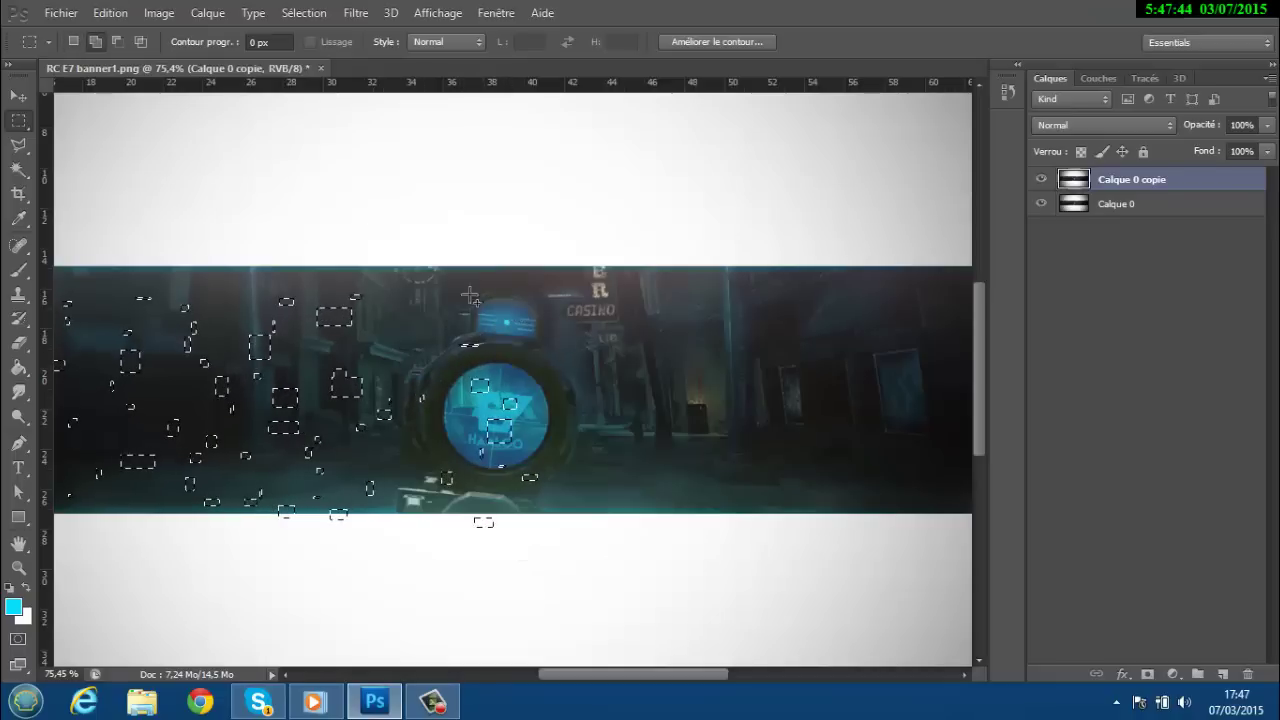
pyautogui.moveTo(534, 292); pyautogui.dragTo(611, 382)
pyautogui.moveTo(627, 395); pyautogui.dragTo(597, 449)
pyautogui.moveTo(582, 476); pyautogui.dragTo(603, 494)
pyautogui.moveTo(607, 495); pyautogui.dragTo(640, 497)
pyautogui.moveTo(648, 478); pyautogui.dragTo(660, 450)
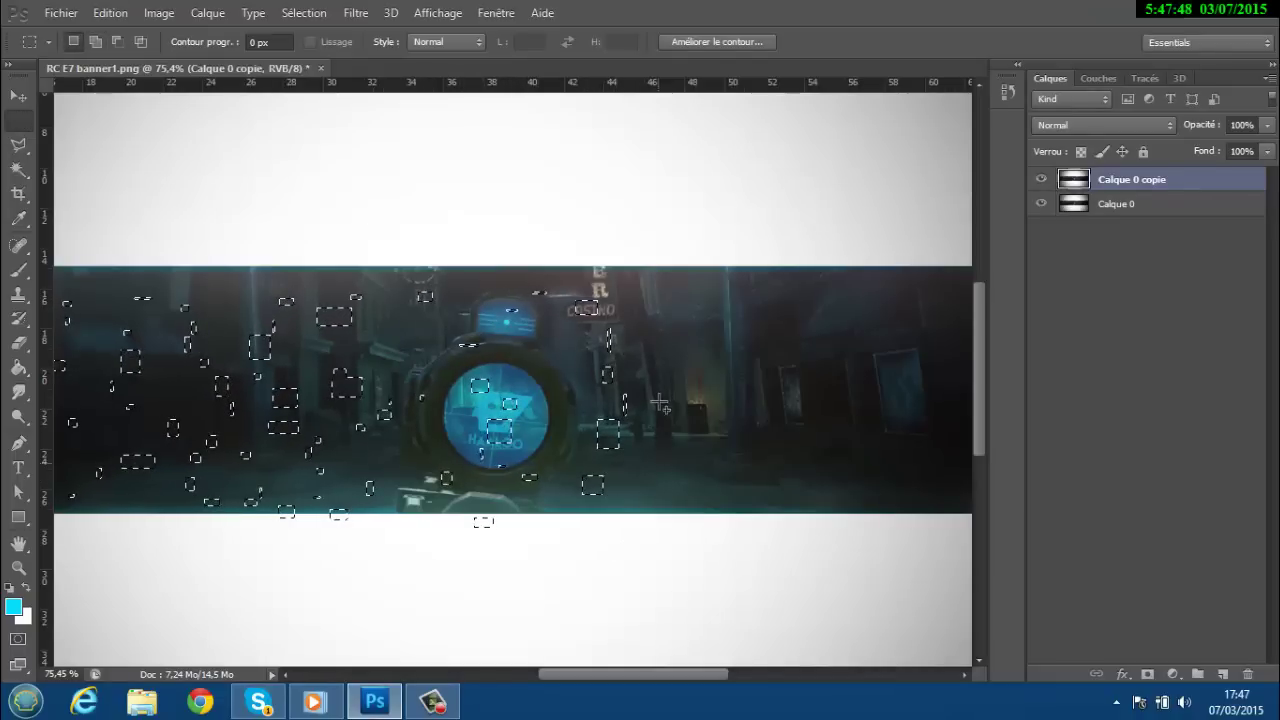
# Step: Add small scattered rectangles around the lit doorway right of the casino sign to the selection
pyautogui.moveTo(674, 288); pyautogui.dragTo(703, 298)
pyautogui.moveTo(729, 285); pyautogui.dragTo(737, 294)
pyautogui.moveTo(707, 349); pyautogui.dragTo(702, 358)
pyautogui.moveTo(698, 373); pyautogui.dragTo(761, 393)
pyautogui.moveTo(708, 421); pyautogui.dragTo(737, 446)
pyautogui.moveTo(747, 452); pyautogui.dragTo(749, 465)
pyautogui.moveTo(643, 502); pyautogui.dragTo(692, 516)
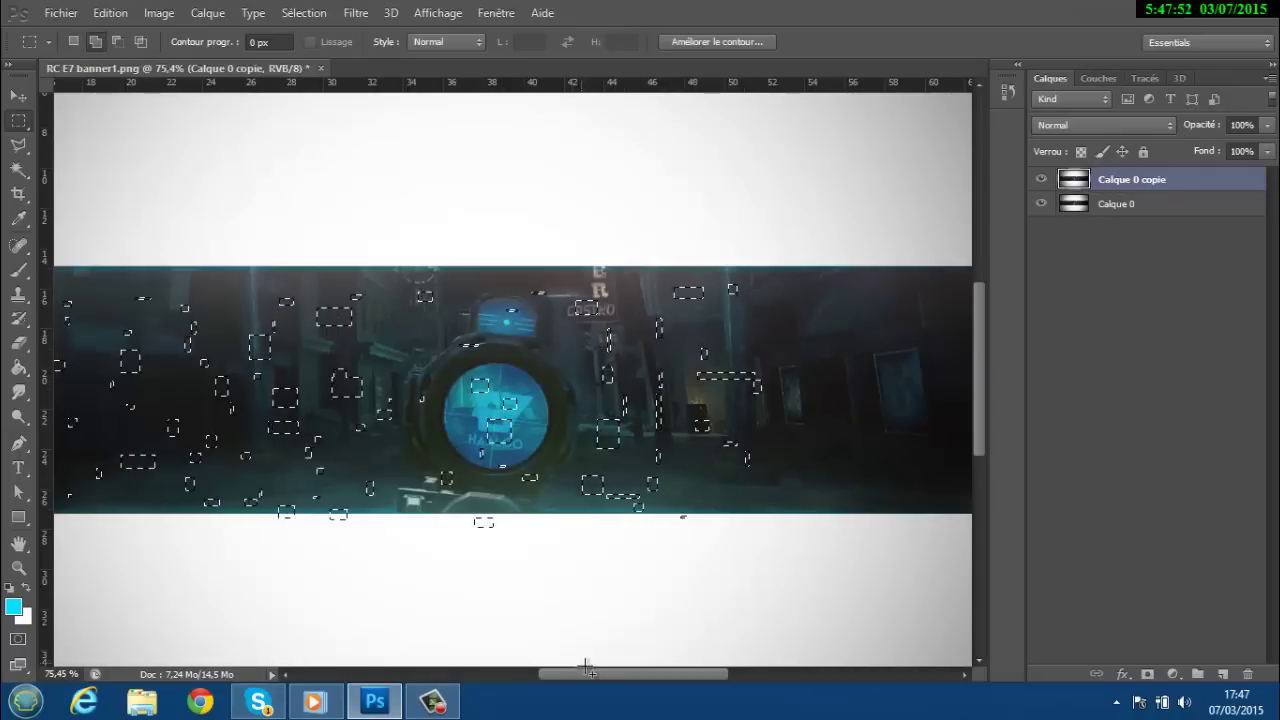
# Step: Add small scattered rectangles around the narrow window right of the lit doorway to the selection, up to the larger blue window
pyautogui.moveTo(603, 676); pyautogui.dragTo(643, 676)
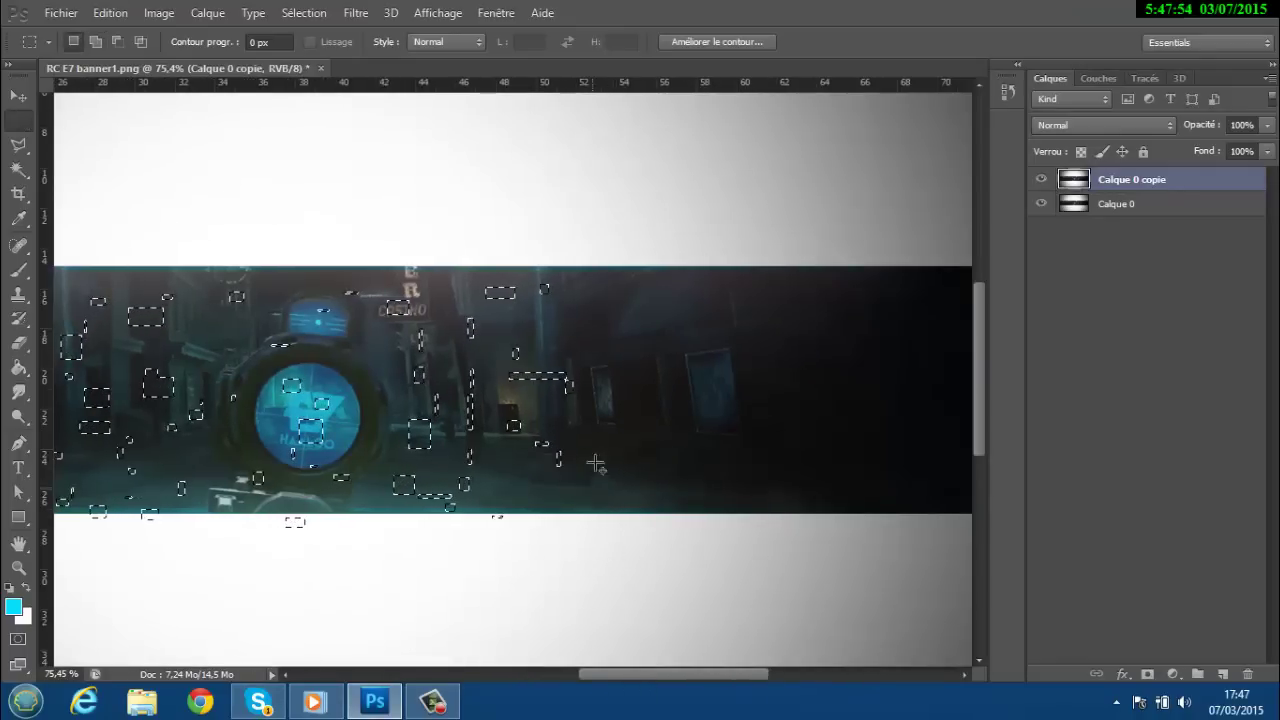
pyautogui.moveTo(594, 462); pyautogui.dragTo(600, 475)
pyautogui.moveTo(597, 395); pyautogui.dragTo(614, 413)
pyautogui.moveTo(600, 349)
pyautogui.mouseDown()
pyautogui.moveTo(608, 361)
pyautogui.moveTo(595, 332)
pyautogui.mouseUp()
pyautogui.moveTo(593, 300); pyautogui.dragTo(607, 313)
pyautogui.moveTo(610, 297); pyautogui.dragTo(642, 282)
pyautogui.moveTo(647, 287); pyautogui.dragTo(650, 293)
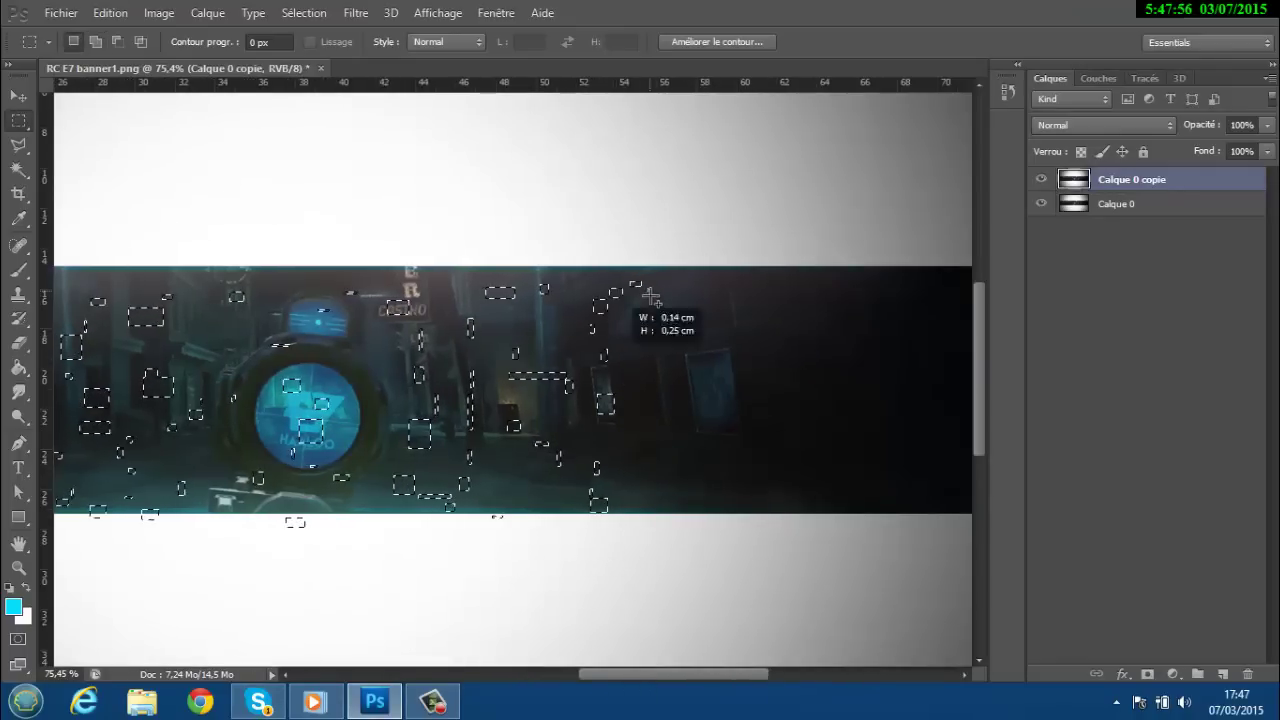
pyautogui.moveTo(645, 376); pyautogui.dragTo(666, 394)
pyautogui.moveTo(689, 402); pyautogui.dragTo(693, 411)
pyautogui.moveTo(693, 428); pyautogui.dragTo(685, 441)
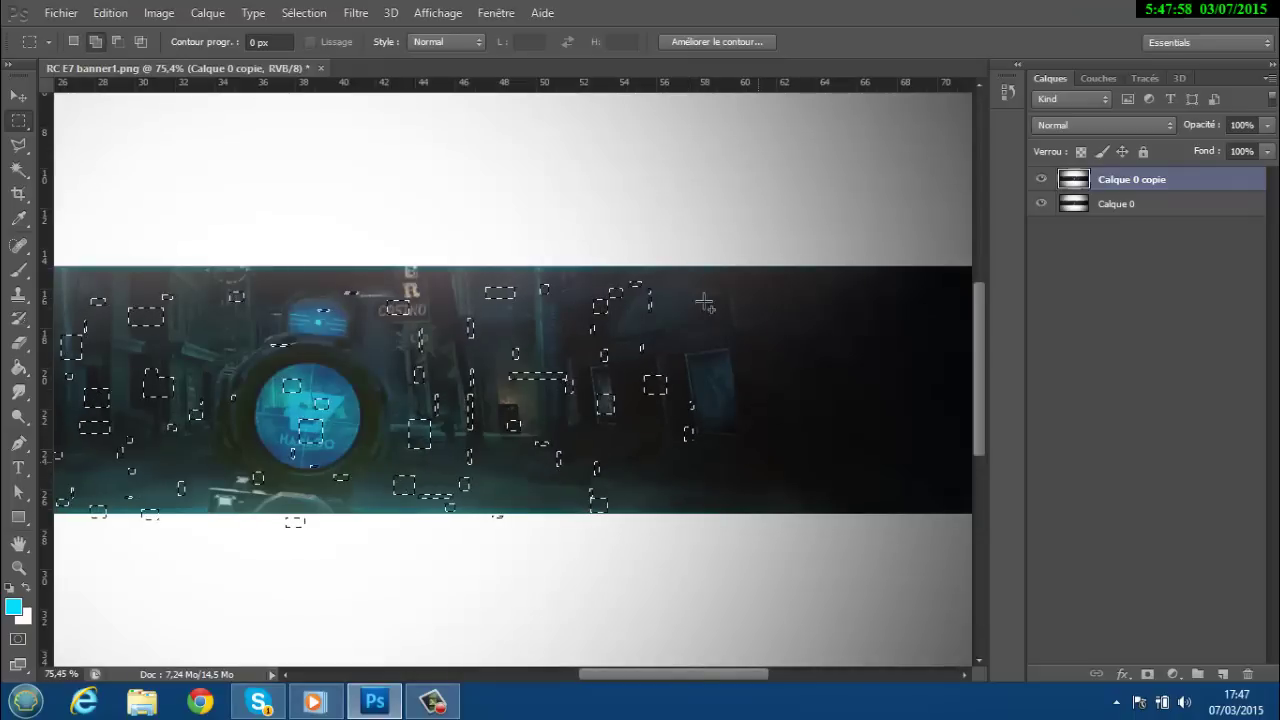
# Step: Extend the selection with small and medium scattered rectangles around the large blue window and over the dark area beside it
pyautogui.moveTo(690, 286); pyautogui.dragTo(717, 297)
pyautogui.moveTo(723, 324); pyautogui.dragTo(757, 381)
pyautogui.moveTo(720, 402); pyautogui.dragTo(808, 479)
pyautogui.moveTo(810, 466); pyautogui.dragTo(808, 380)
pyautogui.moveTo(787, 338); pyautogui.dragTo(801, 301)
pyautogui.moveTo(825, 291); pyautogui.dragTo(870, 292)
pyautogui.moveTo(880, 309); pyautogui.dragTo(863, 357)
pyautogui.moveTo(864, 376); pyautogui.dragTo(860, 394)
pyautogui.moveTo(865, 398); pyautogui.dragTo(851, 453)
pyautogui.moveTo(866, 463); pyautogui.dragTo(862, 476)
pyautogui.moveTo(862, 483); pyautogui.dragTo(824, 501)
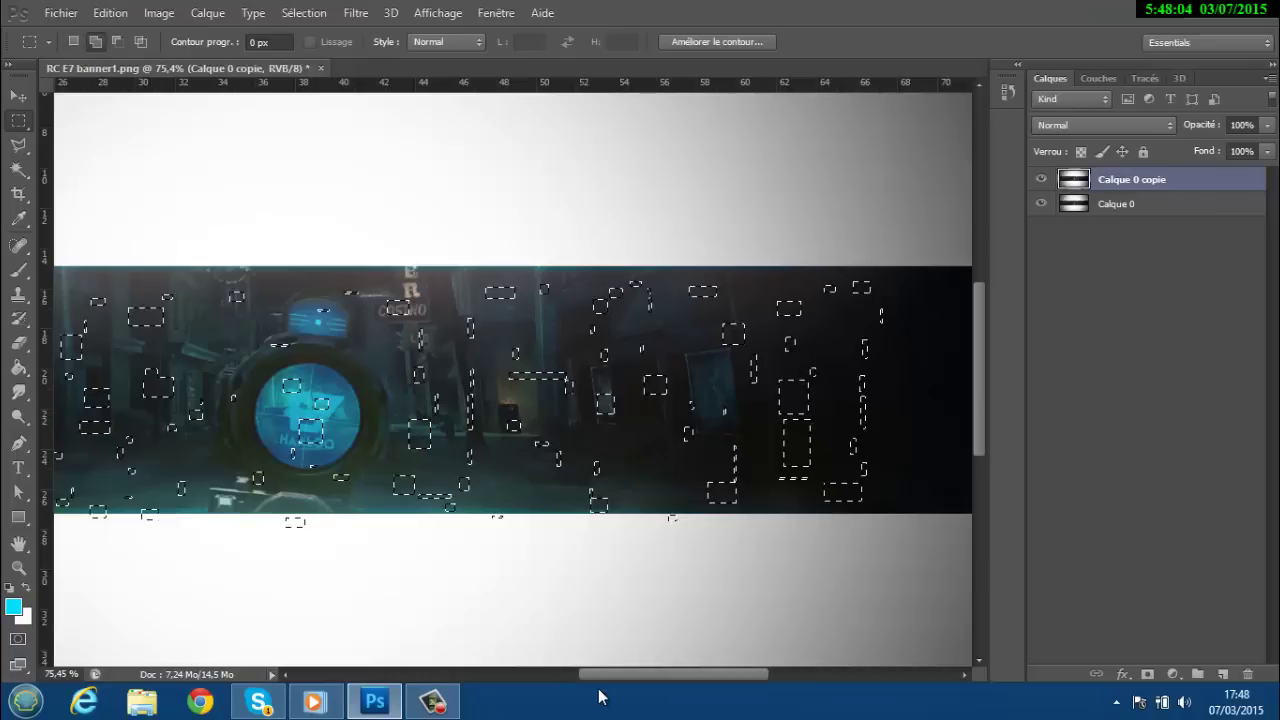
# Step: Add small scattered rectangles and one larger rectangle over the black area at the banner's right end to the selection
pyautogui.moveTo(631, 686); pyautogui.dragTo(656, 686)
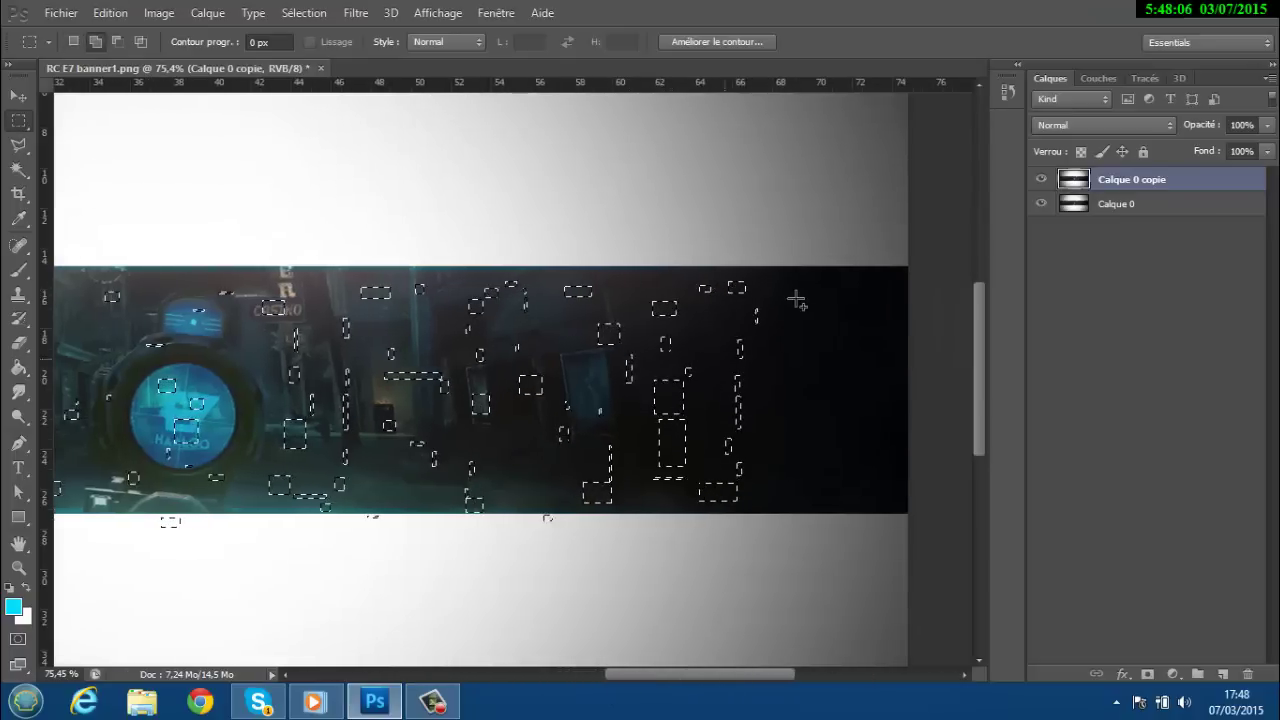
pyautogui.moveTo(813, 291); pyautogui.dragTo(822, 338)
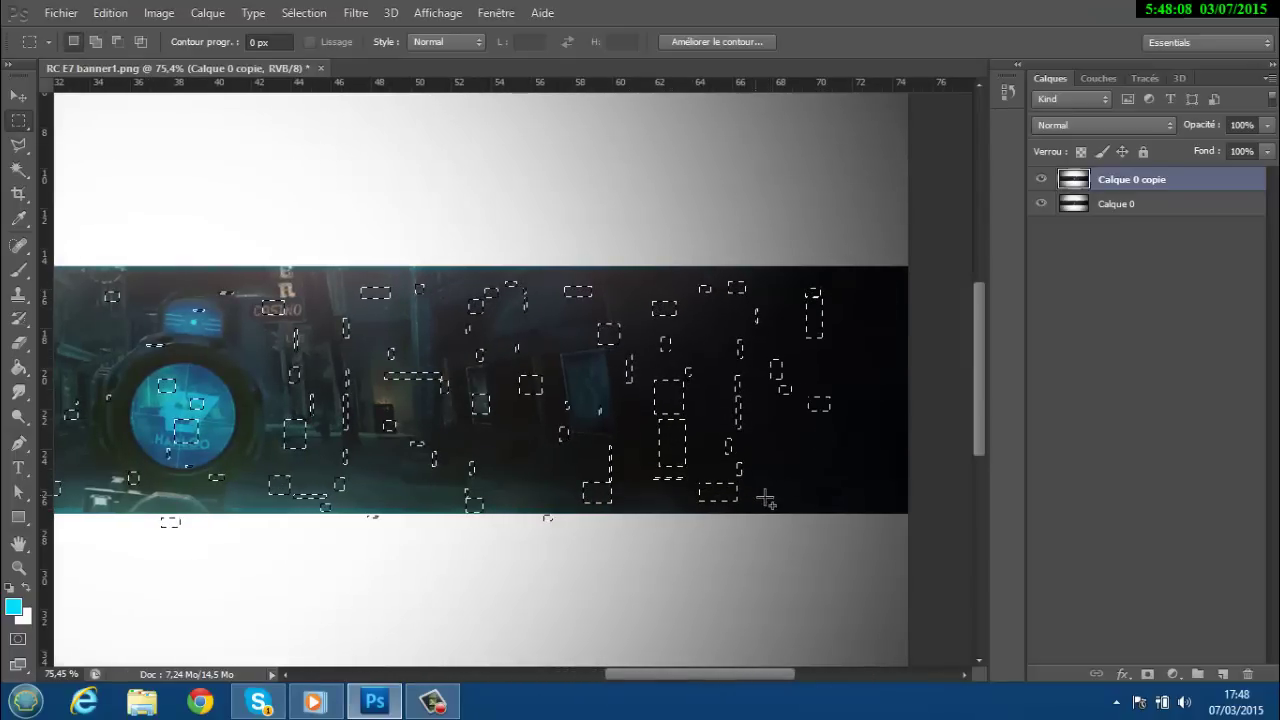
pyautogui.moveTo(741, 479); pyautogui.dragTo(754, 495)
pyautogui.moveTo(760, 477); pyautogui.dragTo(830, 424)
pyautogui.moveTo(848, 294); pyautogui.dragTo(855, 298)
pyautogui.moveTo(858, 318); pyautogui.dragTo(882, 348)
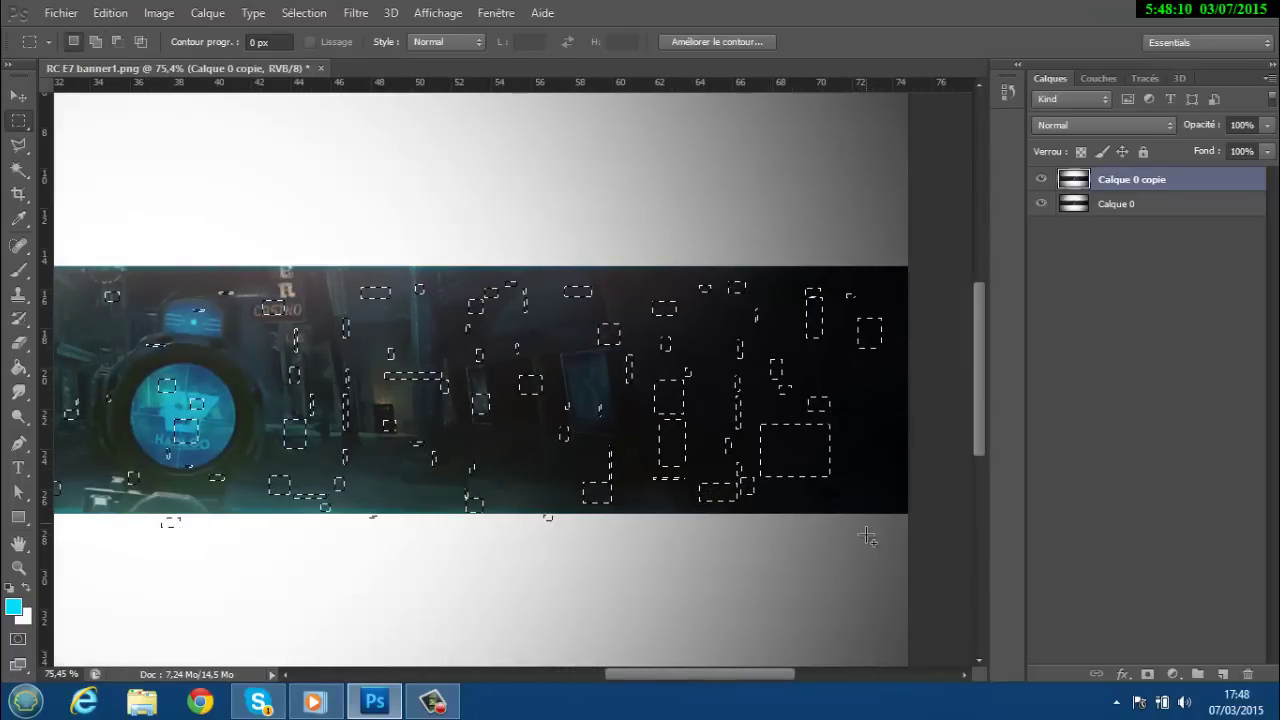
# Step: Cut the selected scattered rectangles from Calque 0 copie onto a new layer and compare the banner with that layer hidden and shown
pyautogui.moveTo(713, 675); pyautogui.dragTo(628, 688)
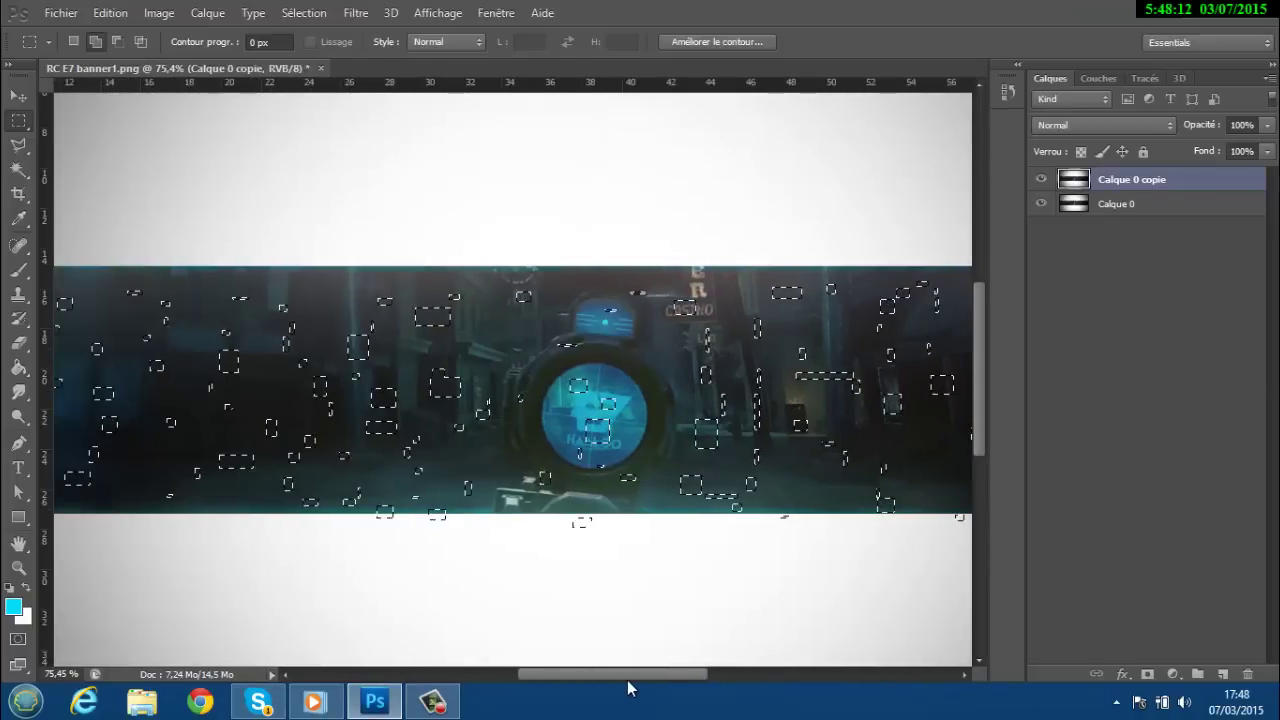
pyautogui.rightClick(443, 386)
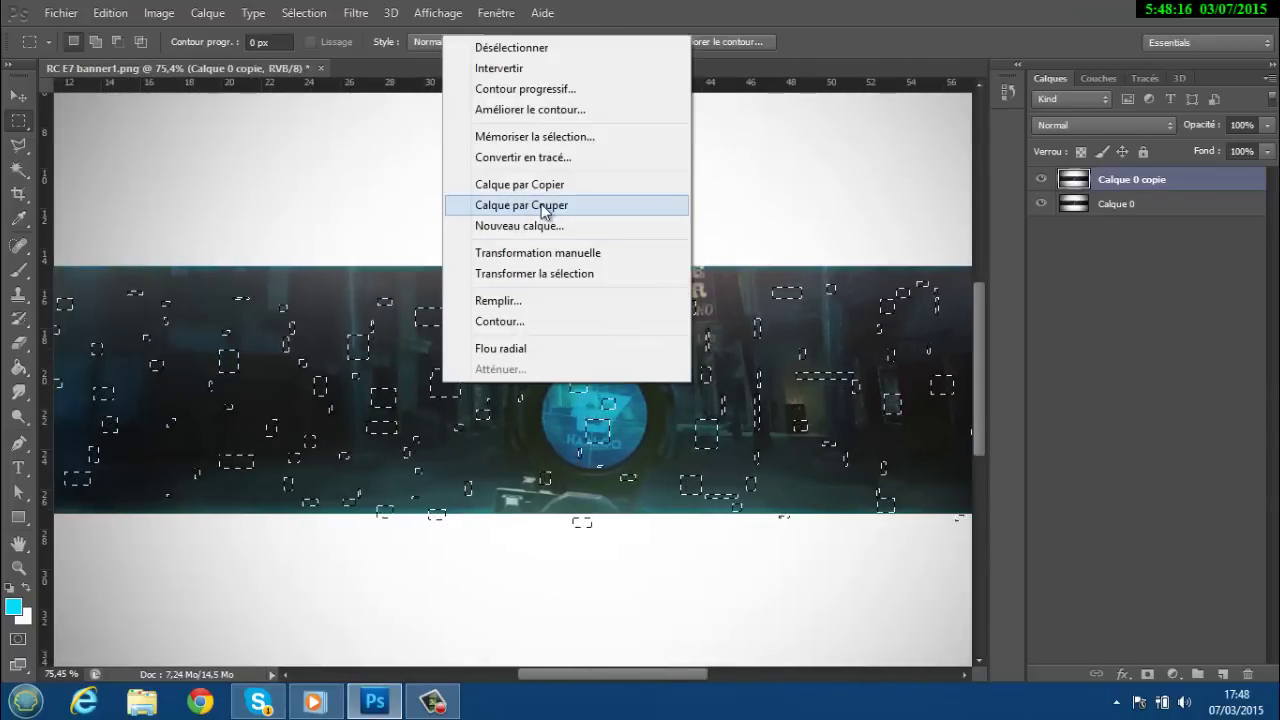
pyautogui.click(545, 206)
pyautogui.click(1041, 181)
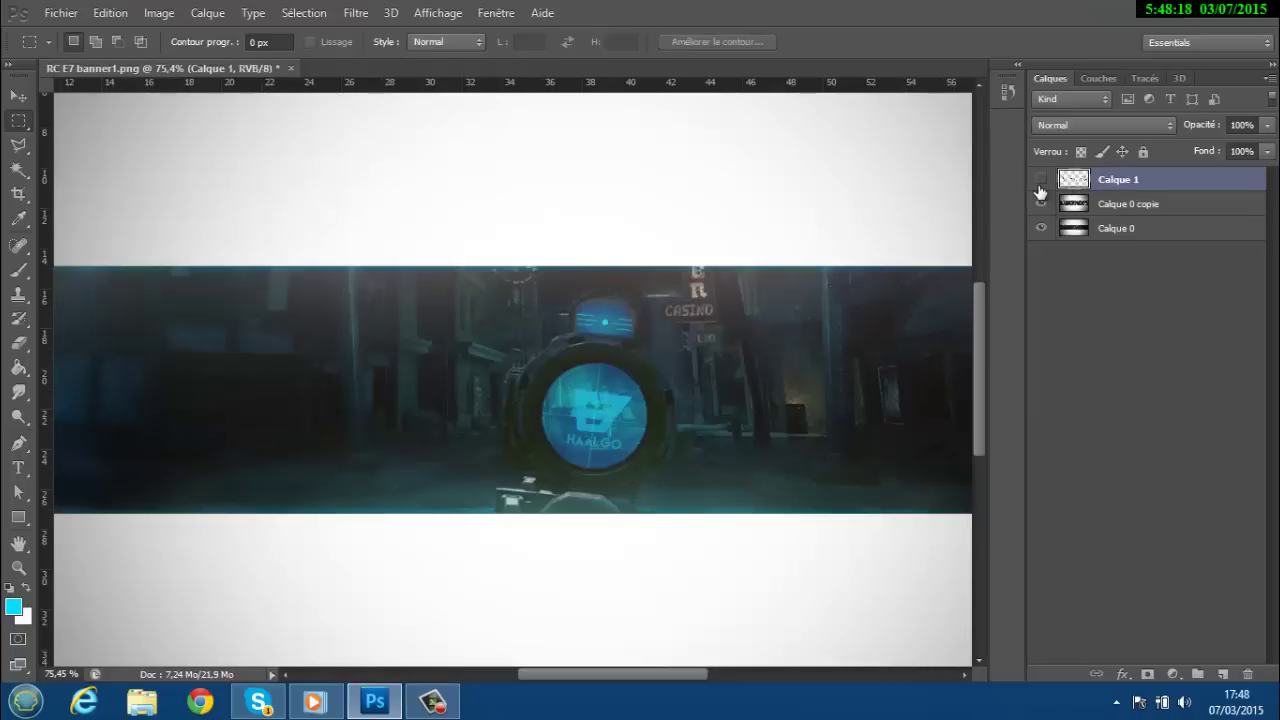
pyautogui.click(1041, 181)
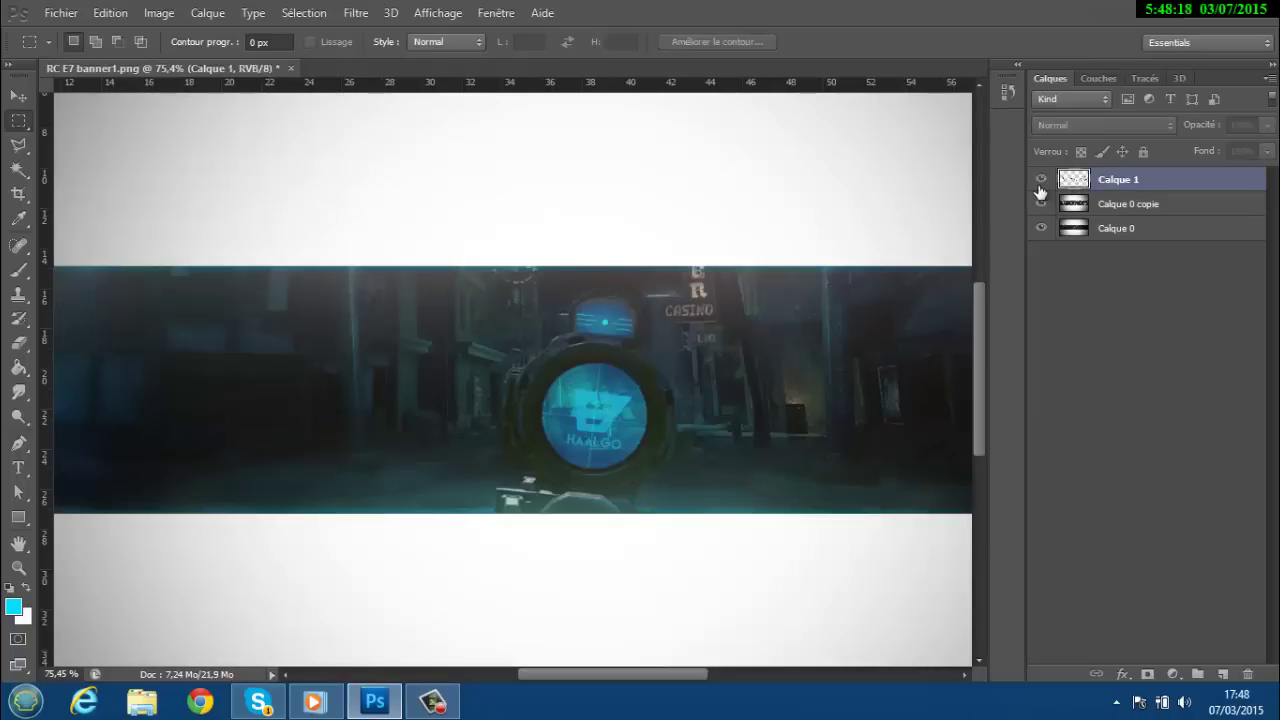
# Step: Exclude the red (R) channel from Calque 1 in its blending options and apply the layer style
pyautogui.rightClick(1121, 173)
pyautogui.press('Escape')
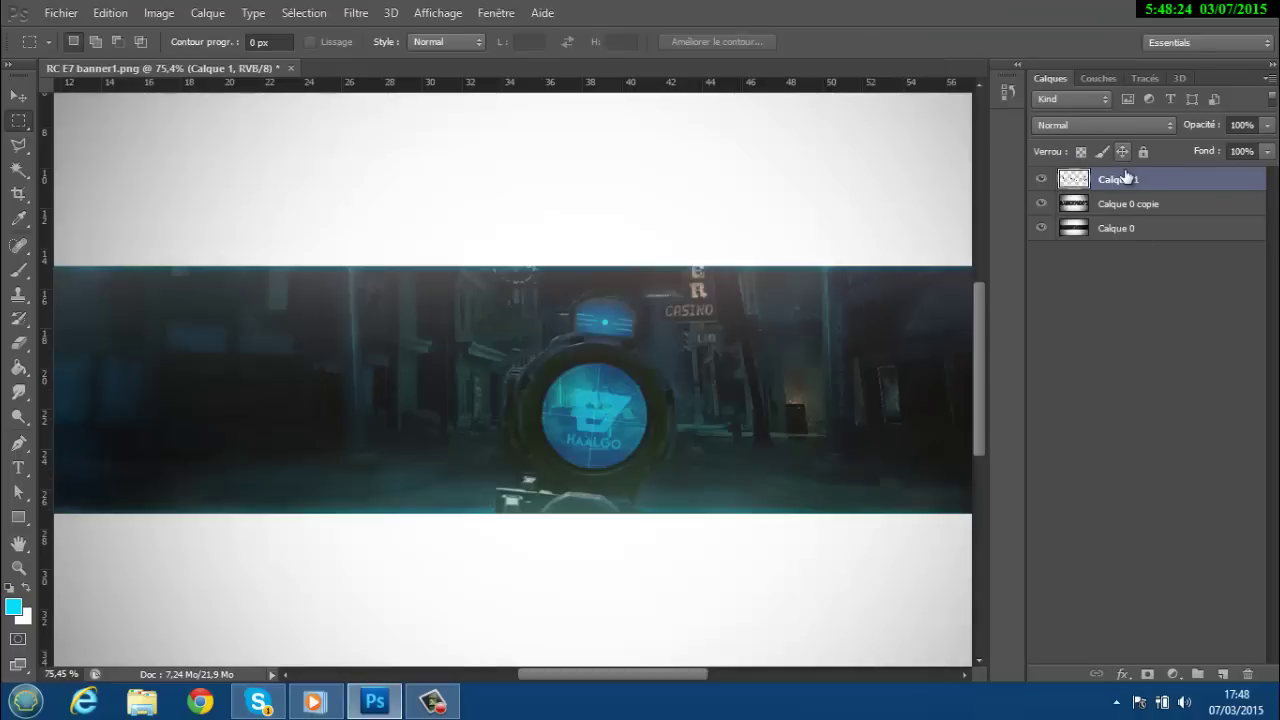
pyautogui.rightClick(1126, 176)
pyautogui.press('Escape')
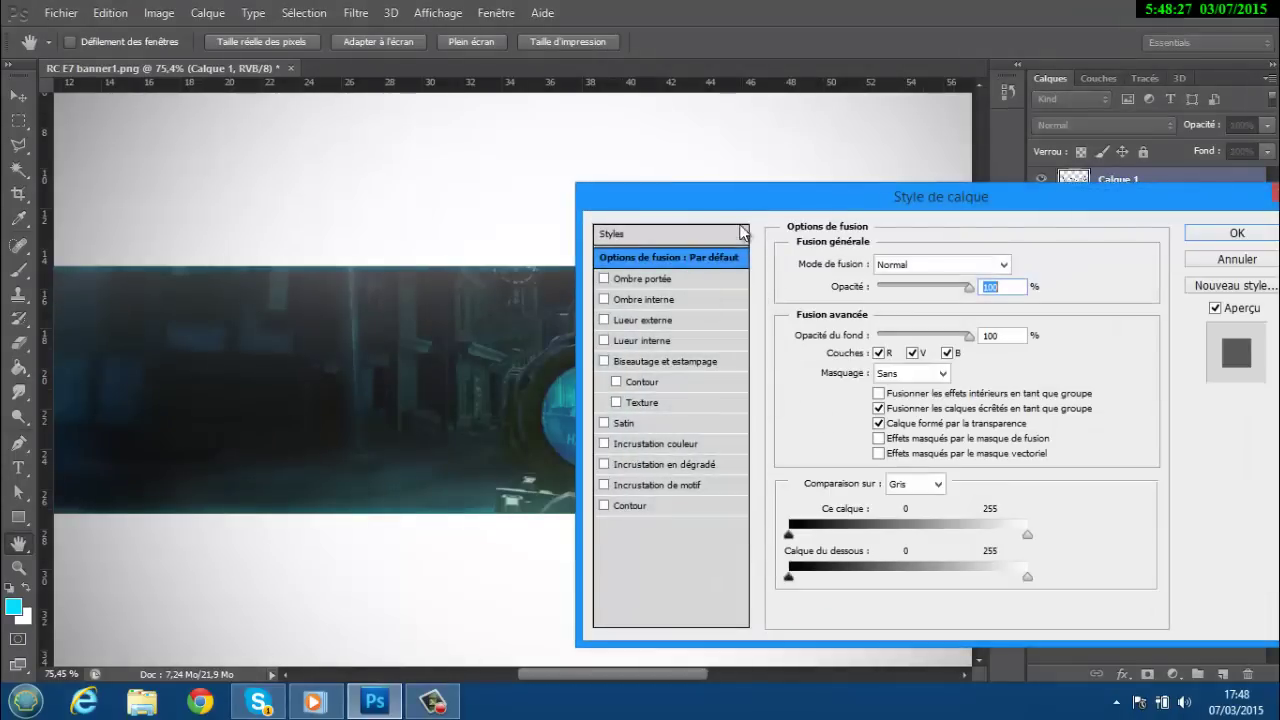
pyautogui.moveTo(651, 185); pyautogui.dragTo(302, 136)
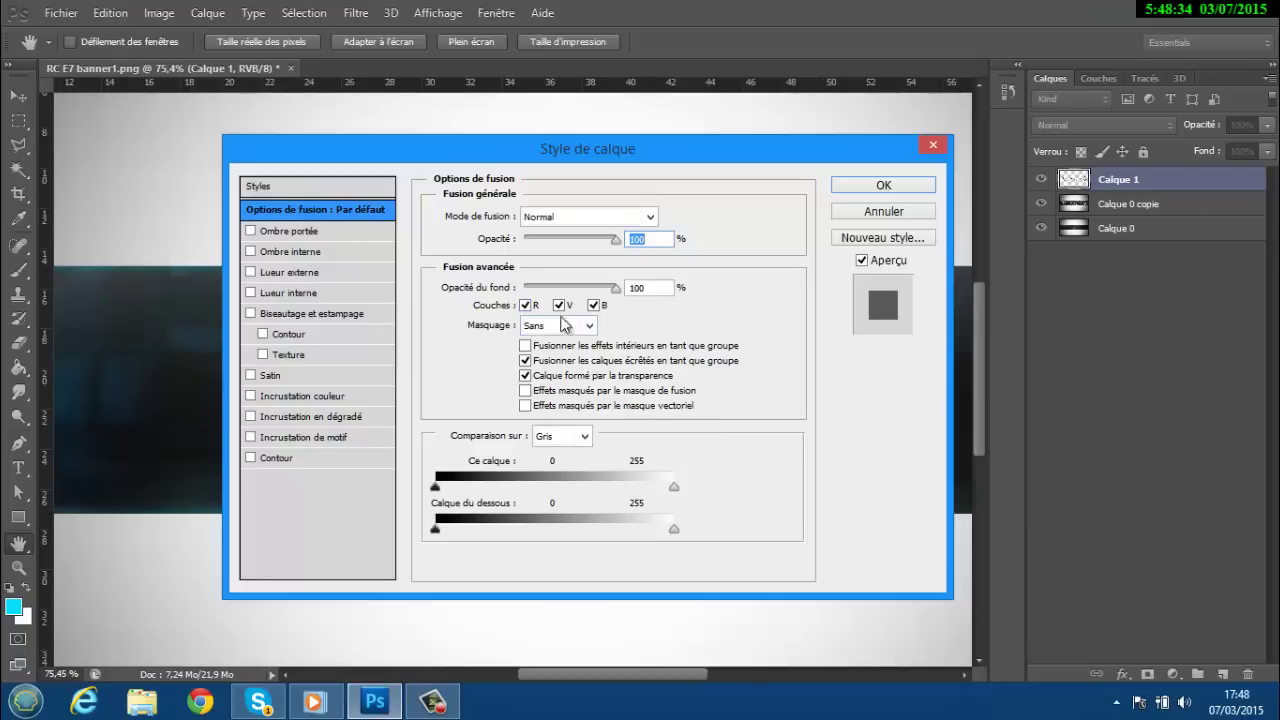
pyautogui.click(525, 305)
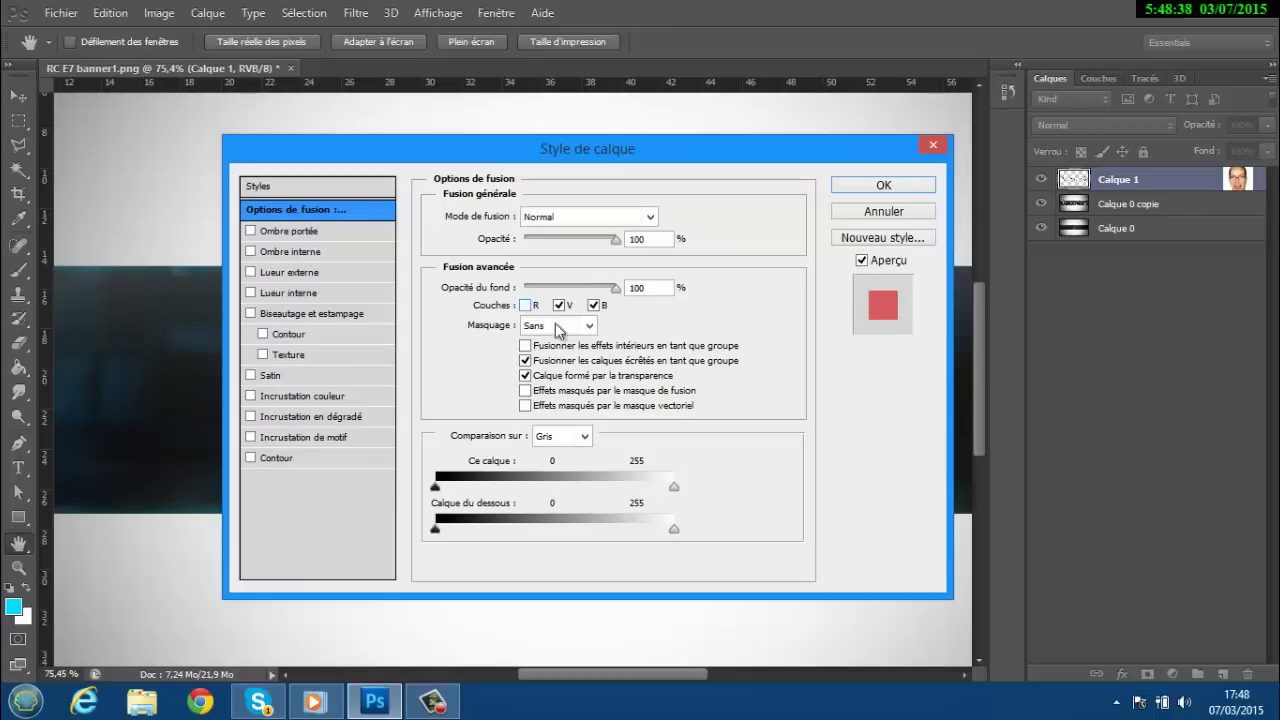
pyautogui.click(883, 185)
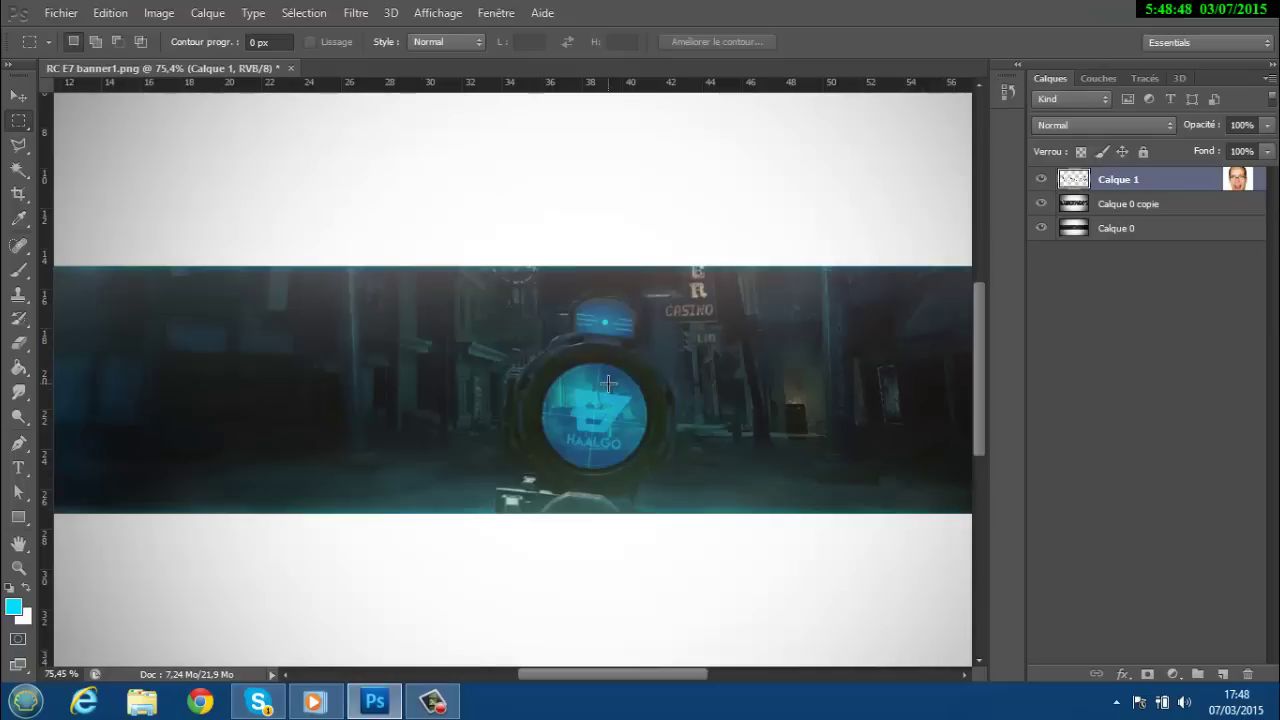
# Step: Shift Calque 1 slightly with the Move tool so its rectangles are offset from the banner image
pyautogui.scroll(5, 440, 380)
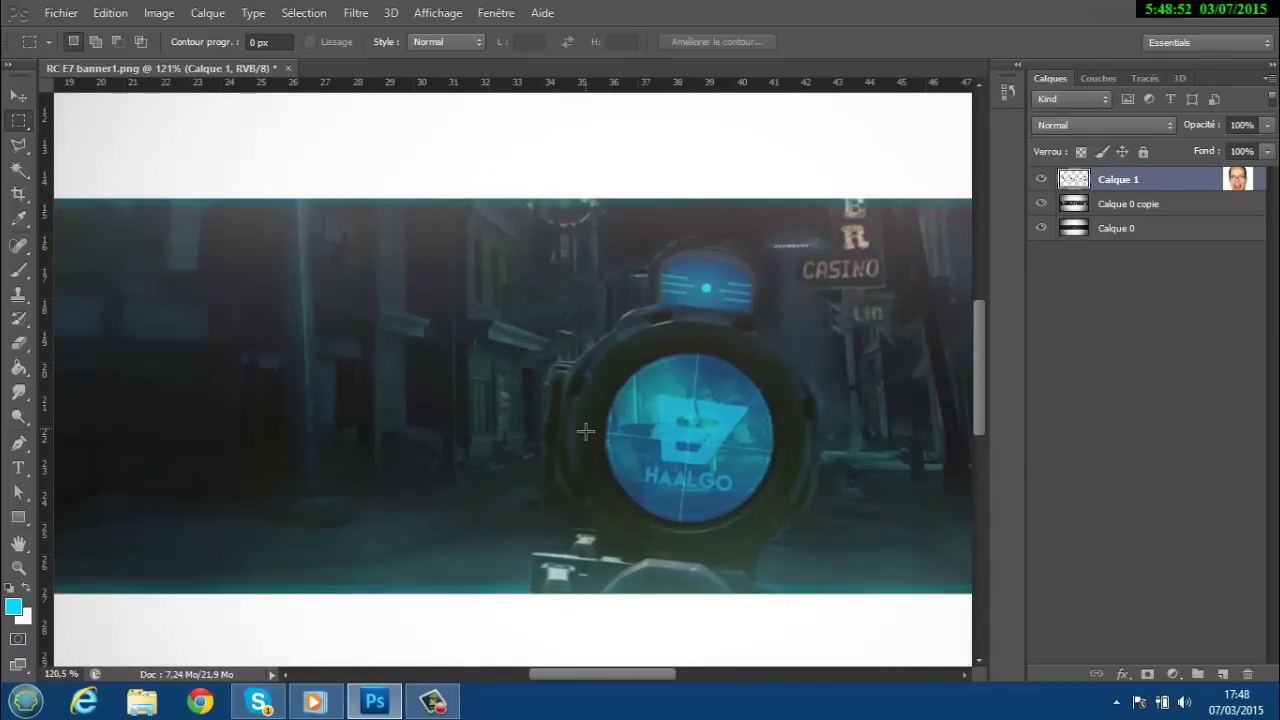
pyautogui.scroll(-5, 585, 431)
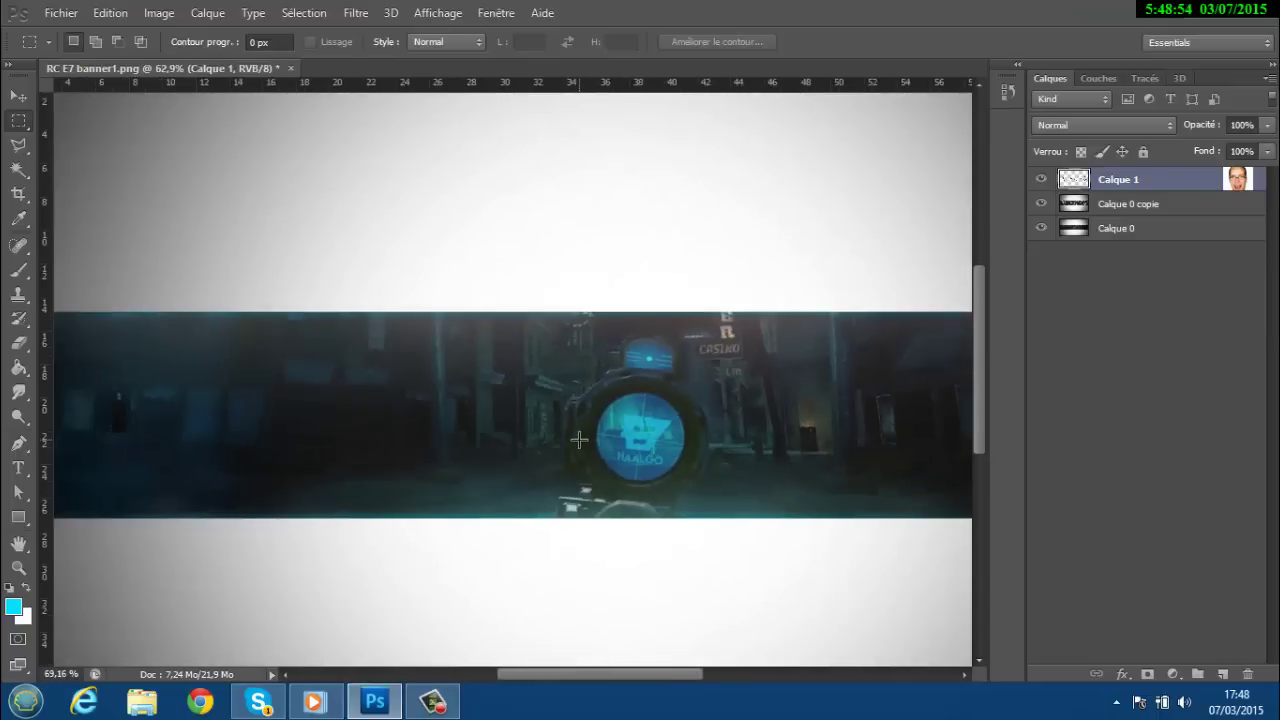
pyautogui.scroll(6, 579, 439)
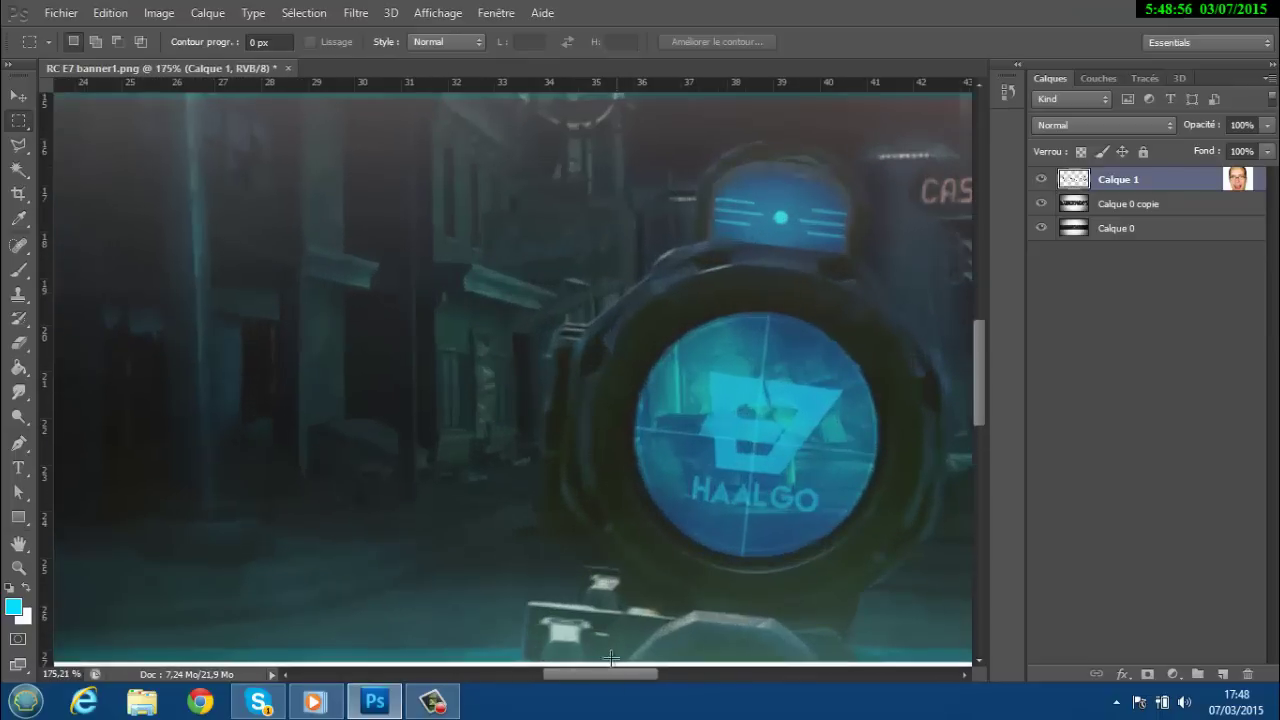
pyautogui.moveTo(611, 675); pyautogui.dragTo(738, 670)
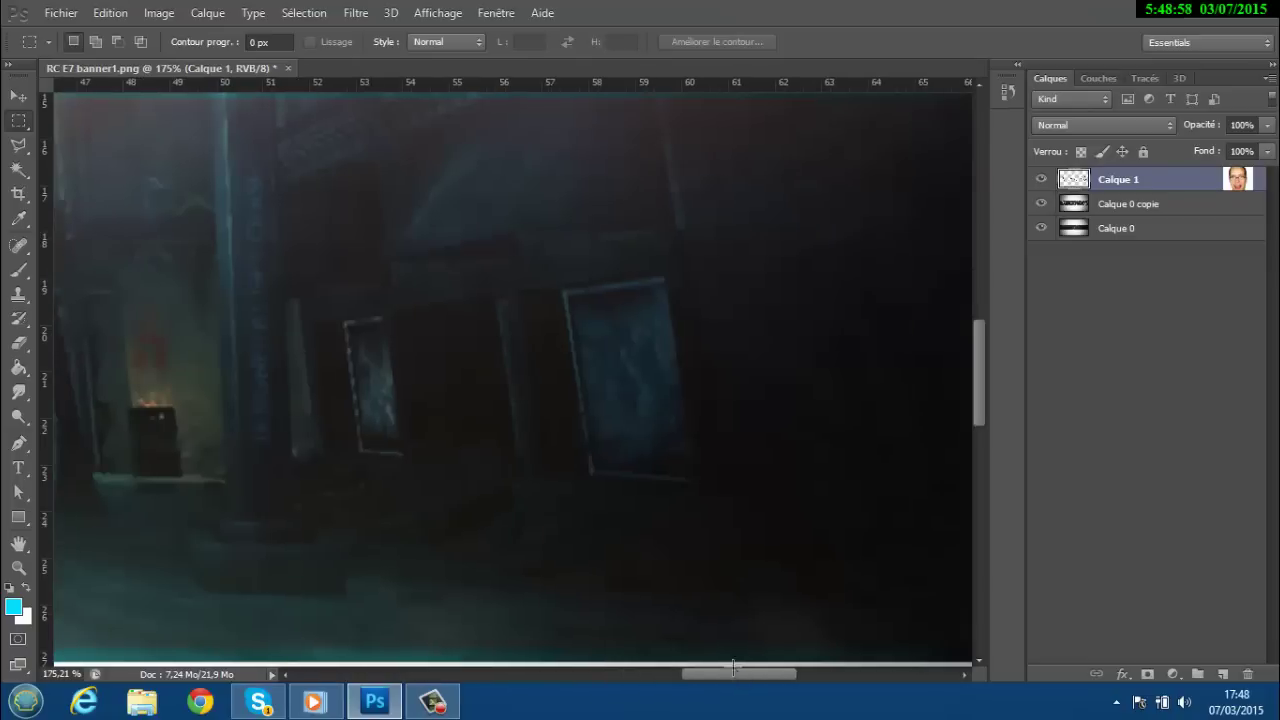
pyautogui.scroll(-2, 289, 261)
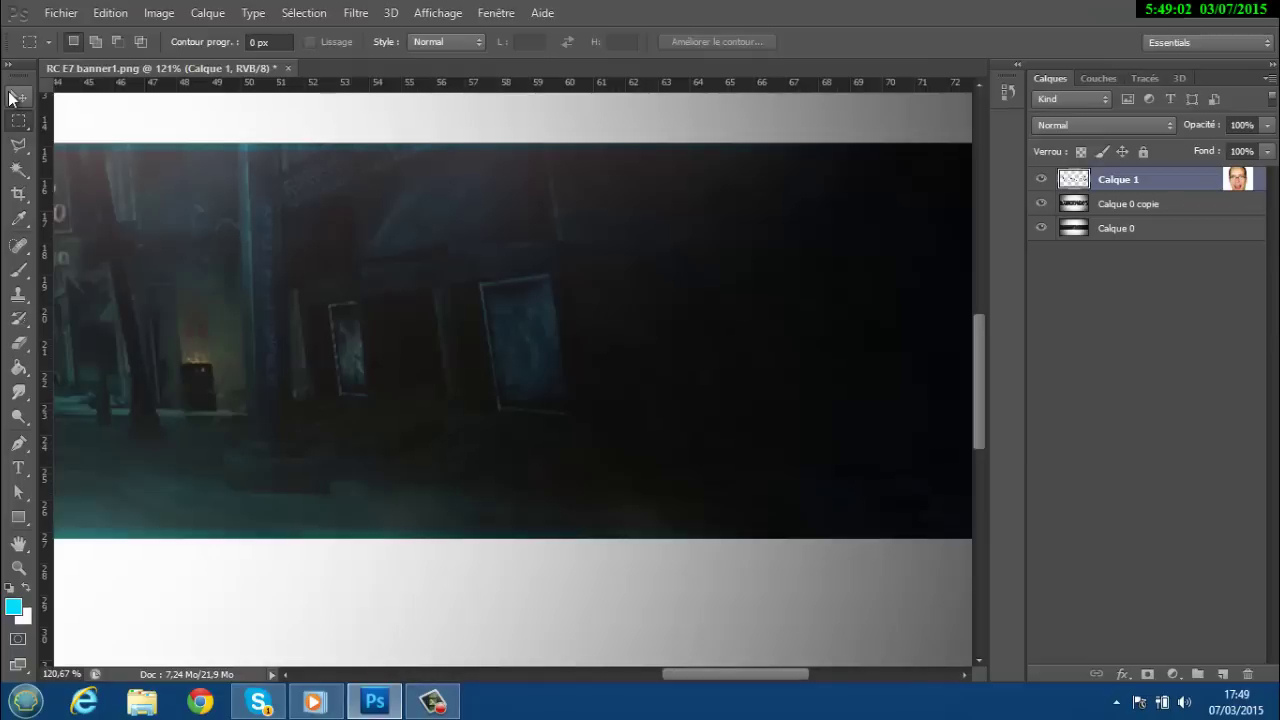
pyautogui.moveTo(726, 680); pyautogui.dragTo(614, 674)
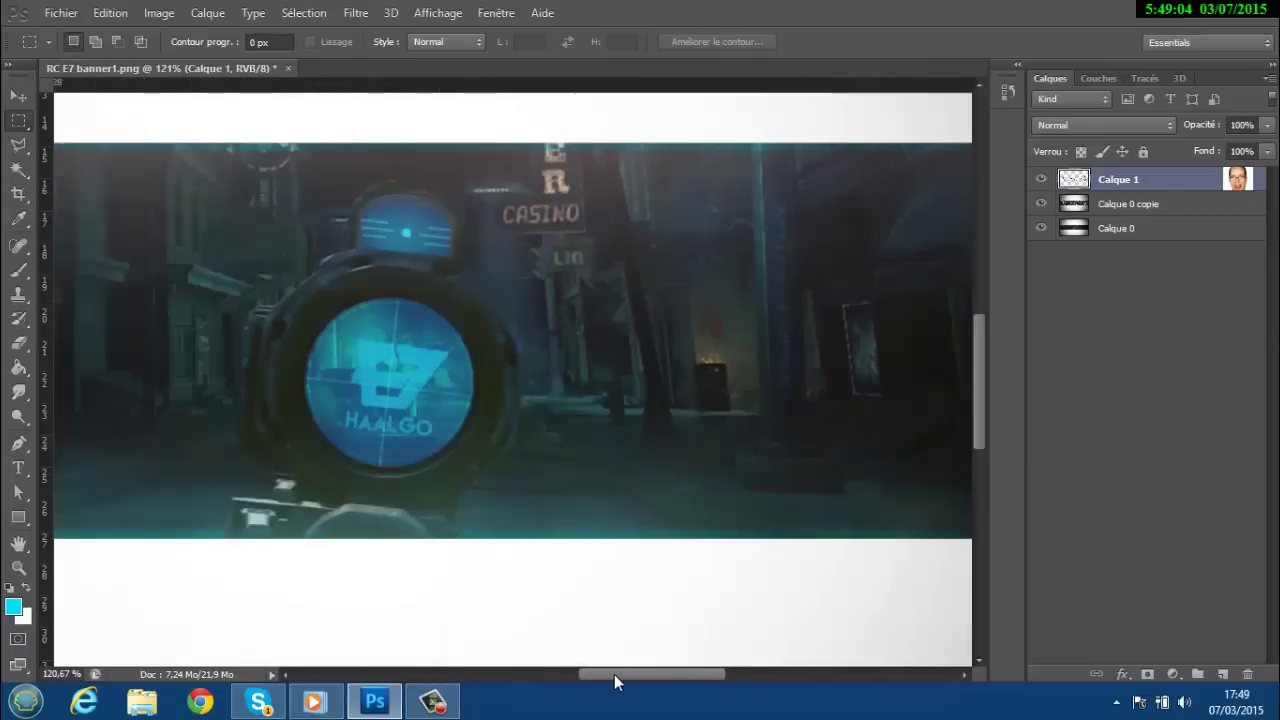
pyautogui.click(20, 92)
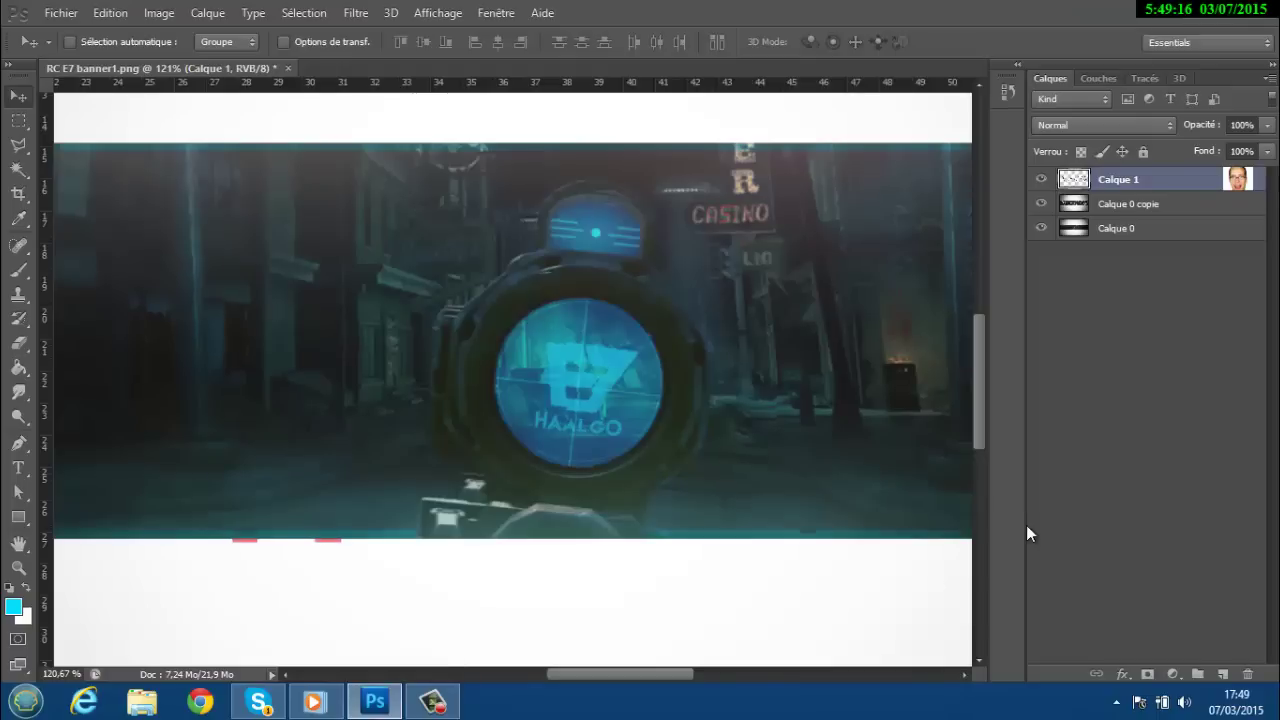
# Step: Examine the offset rectangles along the whole banner, around the casino sign, the scope logo and both ends
pyautogui.scroll(-5, 700, 550)
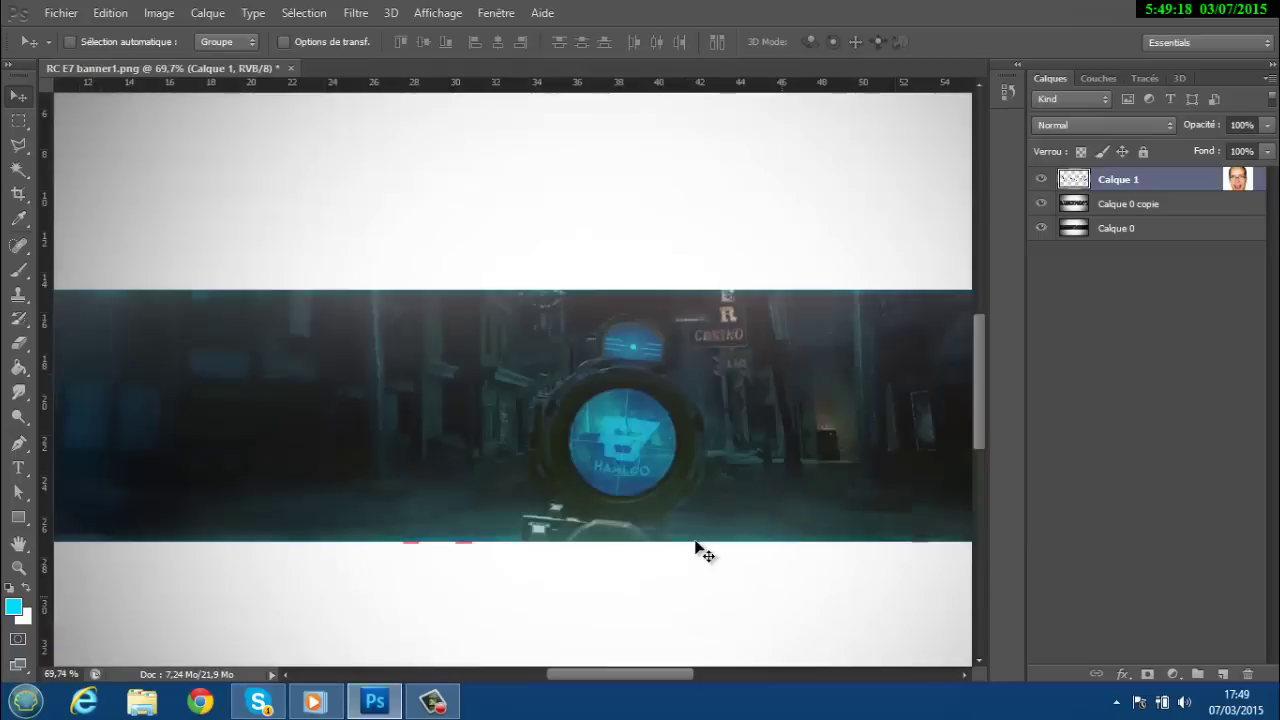
pyautogui.scroll(5, 712, 355)
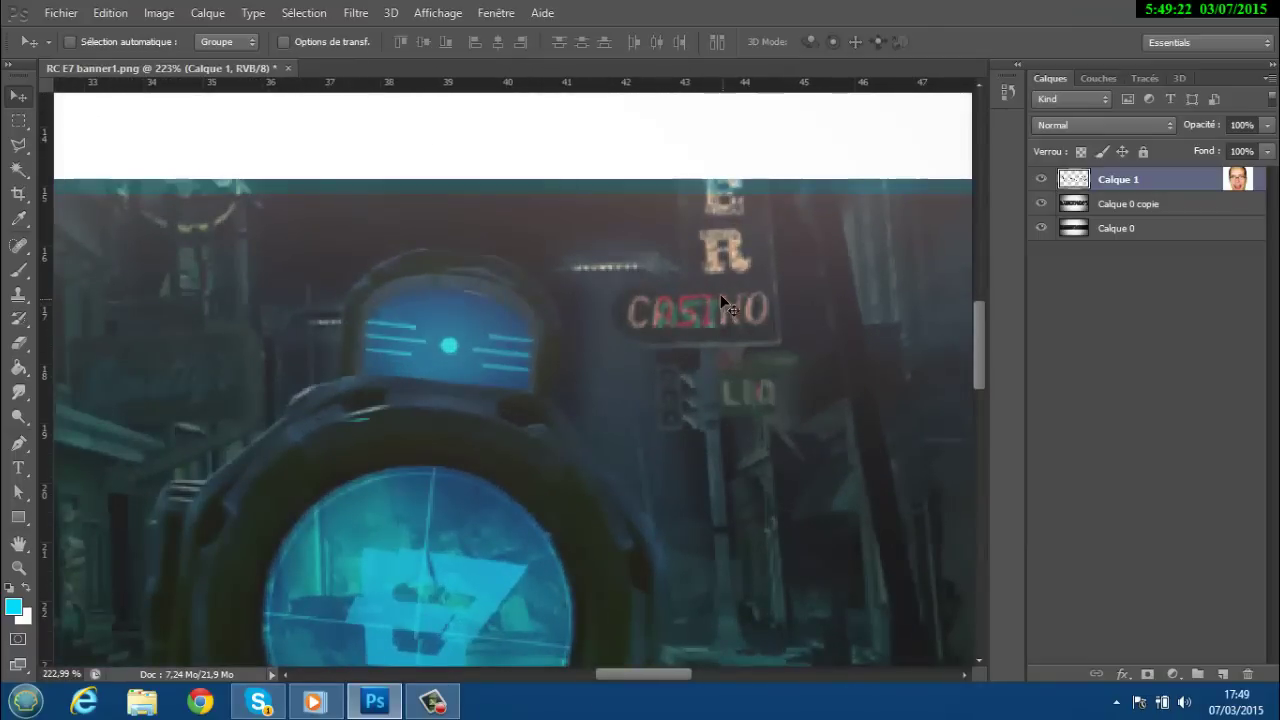
pyautogui.scroll(-2, 745, 350)
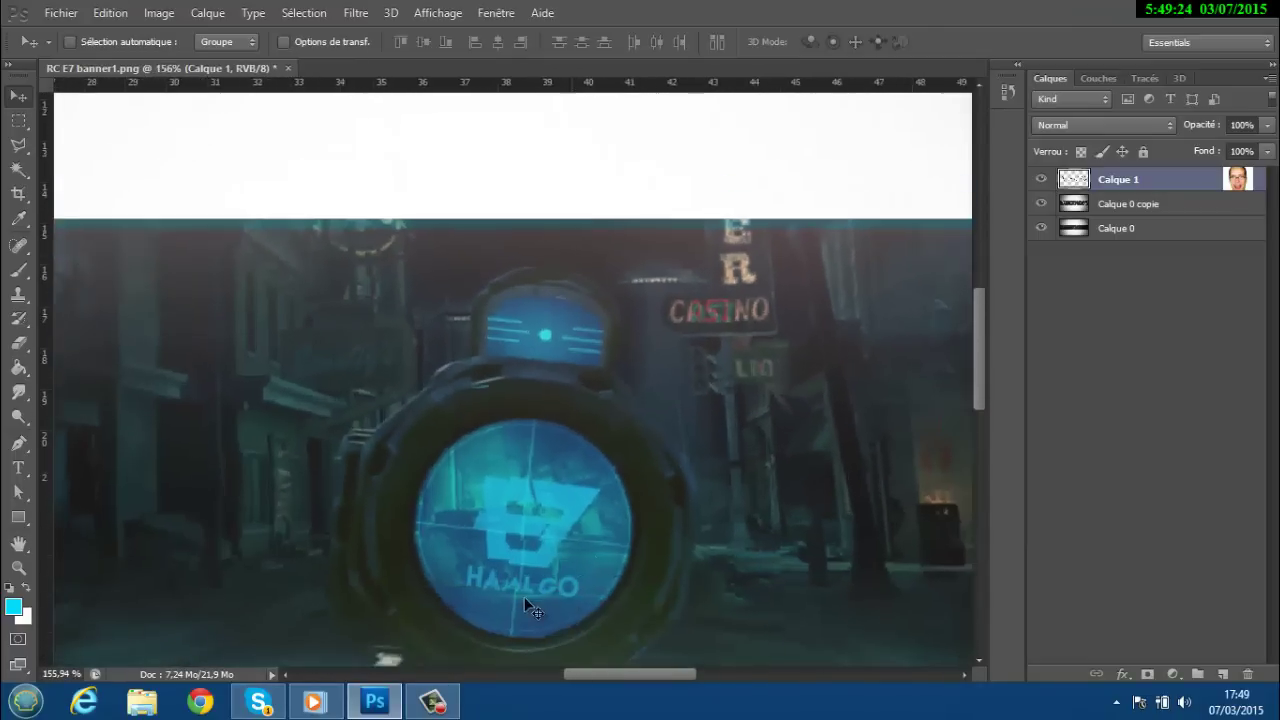
pyautogui.scroll(2, 487, 505)
pyautogui.scroll(-3, 495, 560)
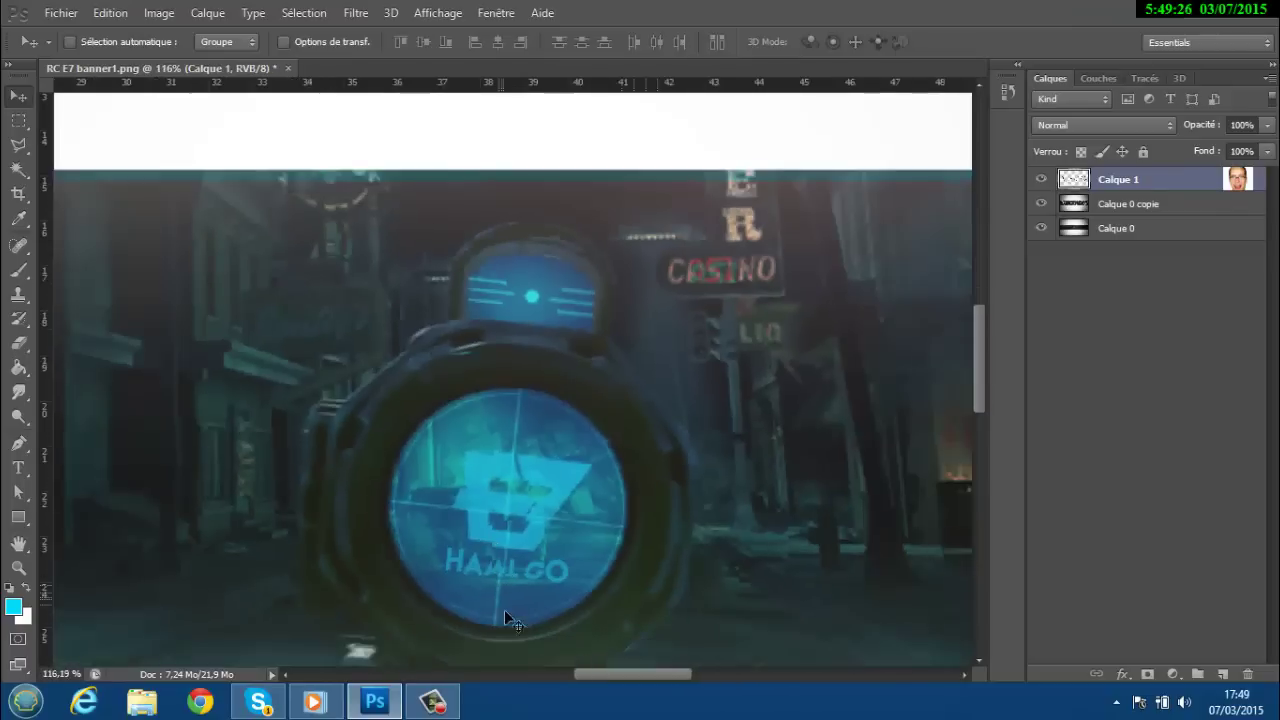
pyautogui.moveTo(631, 680); pyautogui.dragTo(540, 681)
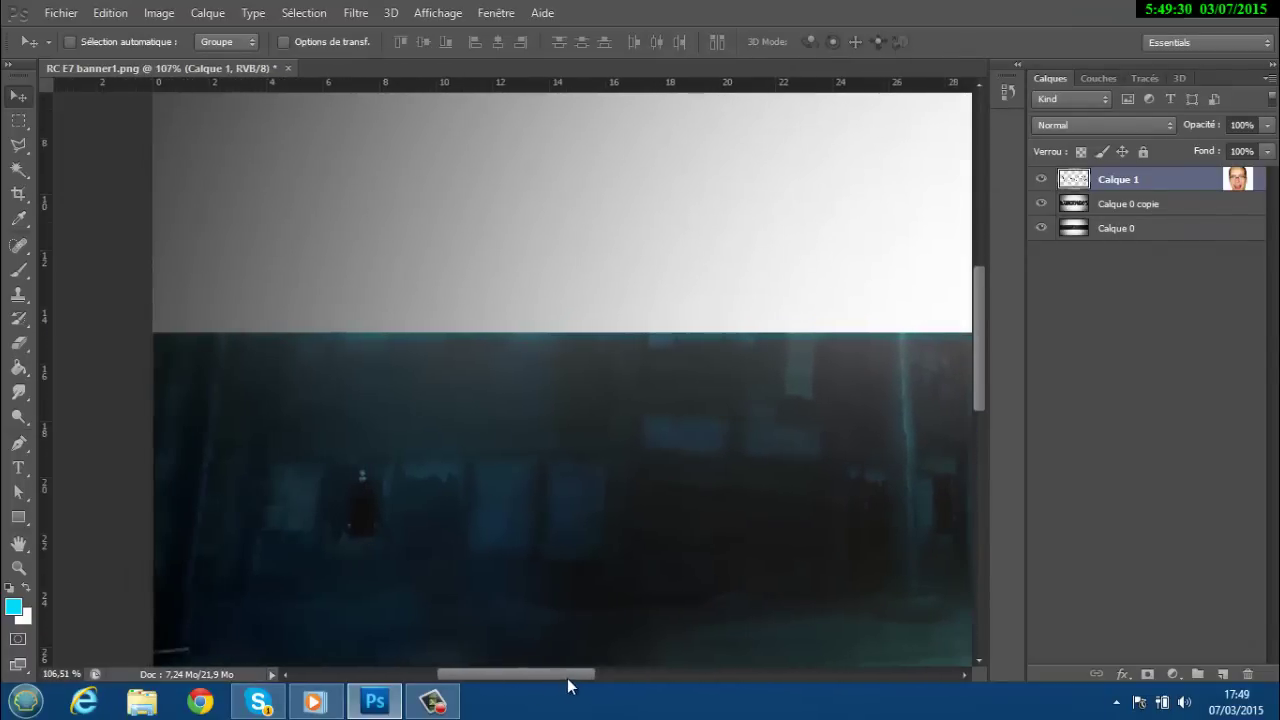
pyautogui.scroll(3, 323, 421)
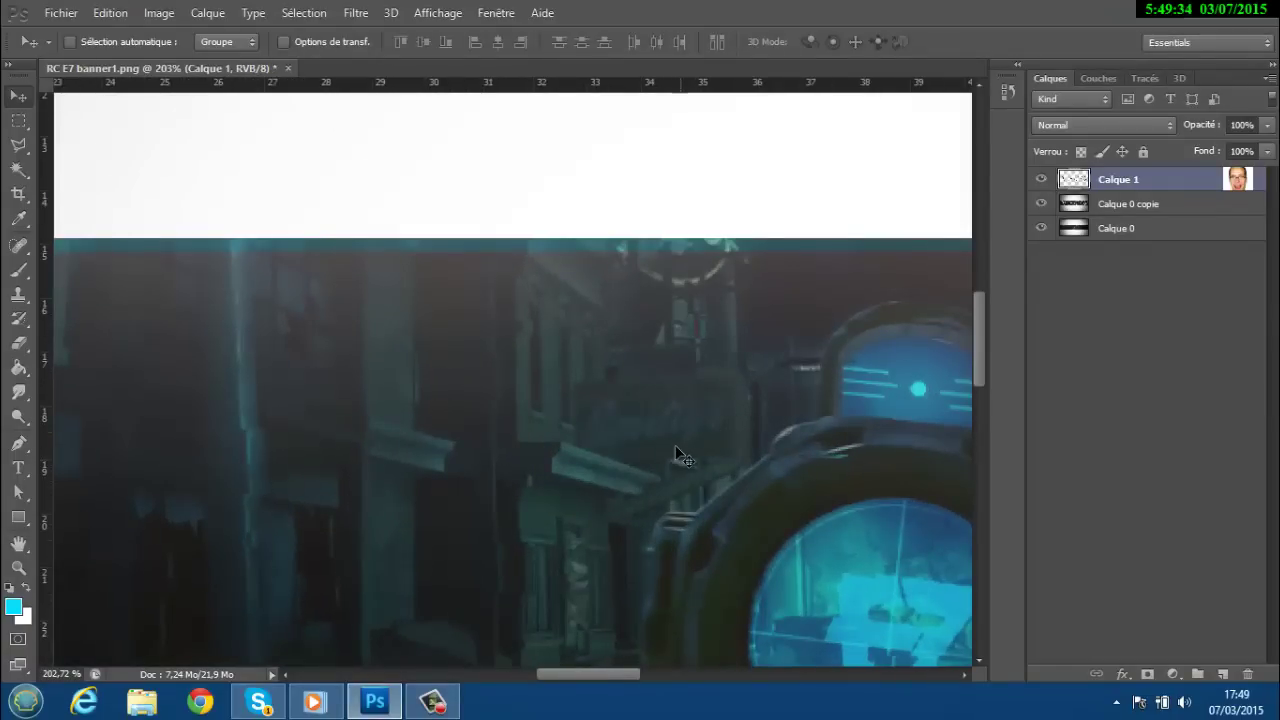
pyautogui.scroll(-4, 675, 445)
pyautogui.moveTo(570, 676); pyautogui.dragTo(593, 676)
pyautogui.scroll(-3, 588, 608)
pyautogui.moveTo(983, 263); pyautogui.dragTo(983, 320)
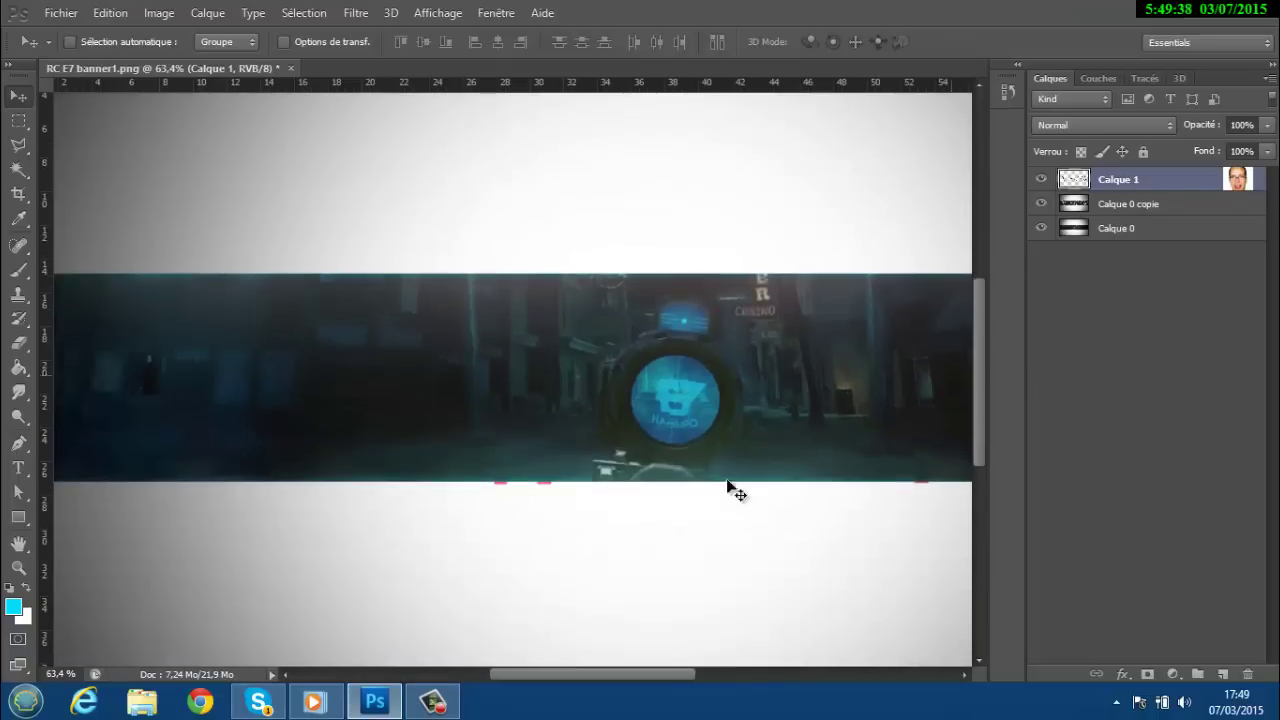
pyautogui.moveTo(650, 674); pyautogui.dragTo(726, 674)
pyautogui.scroll(1, 610, 450)
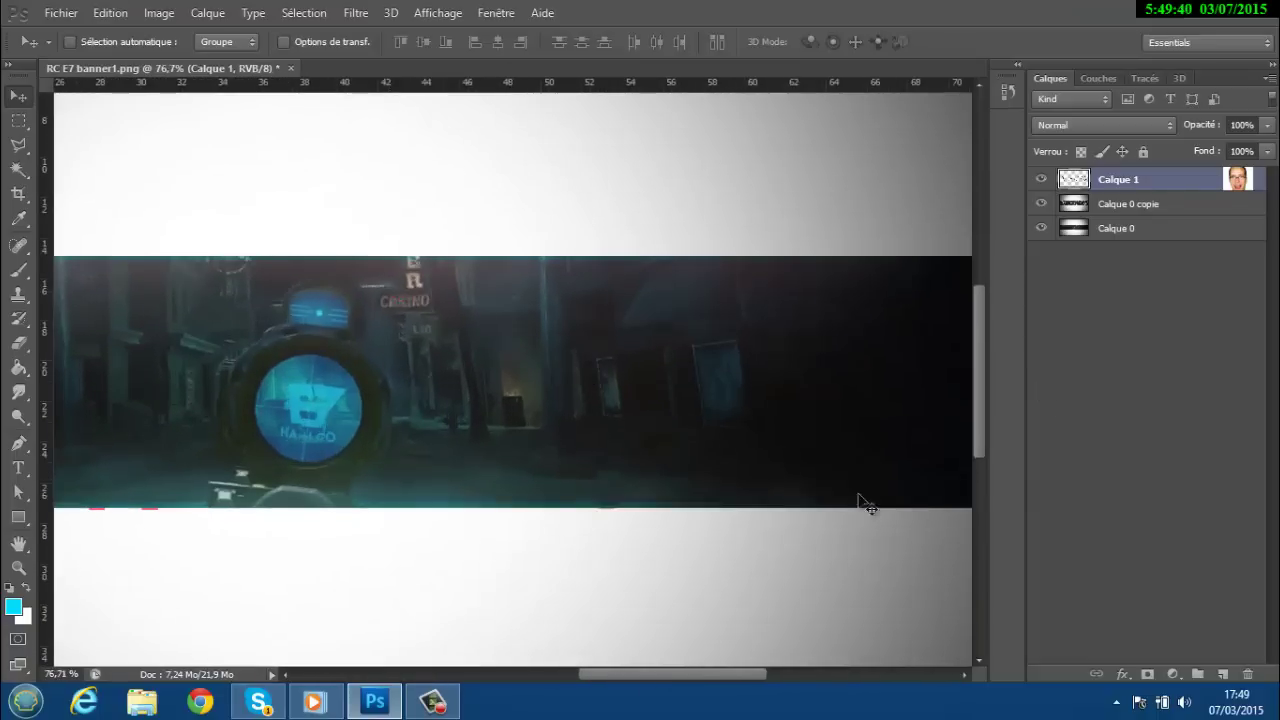
# Step: Hide Calque 1 and cut a full-width rectangle covering the banner's upper half from Calque 0 copie onto a new layer
pyautogui.click(1041, 179)
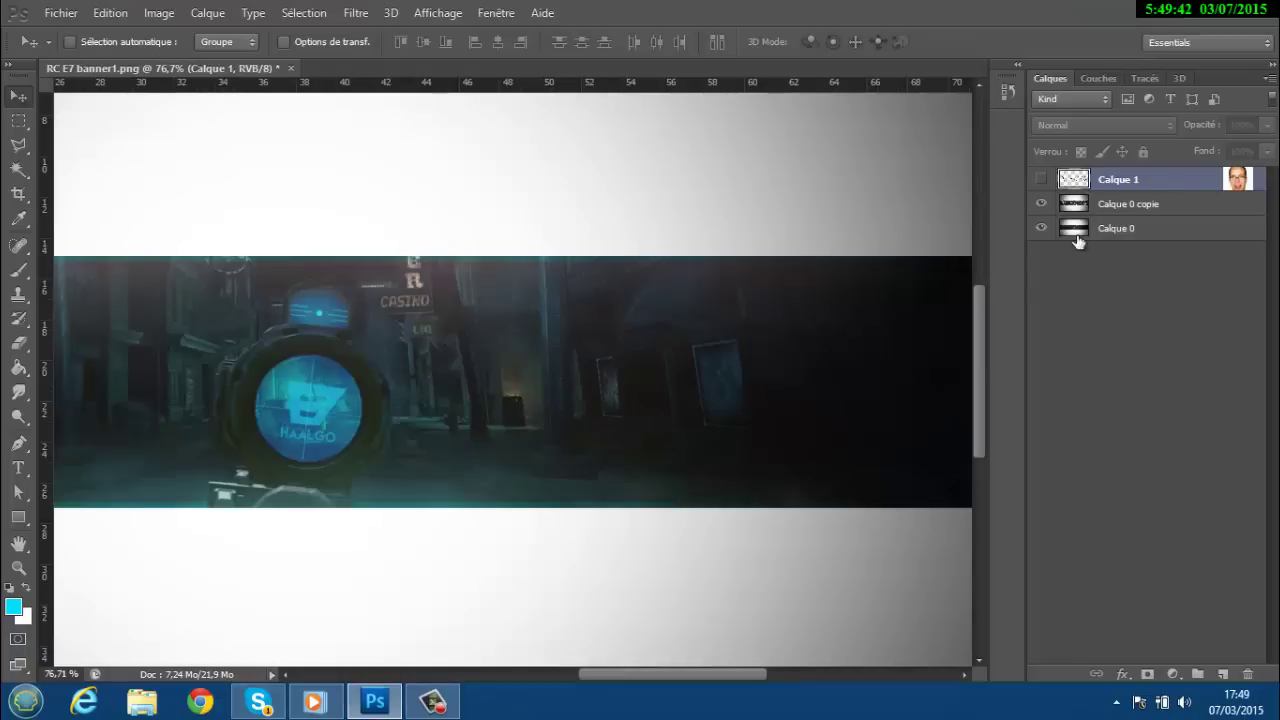
pyautogui.click(1090, 204)
pyautogui.click(18, 120)
pyautogui.moveTo(566, 674); pyautogui.dragTo(445, 670)
pyautogui.moveTo(122, 192); pyautogui.dragTo(706, 396)
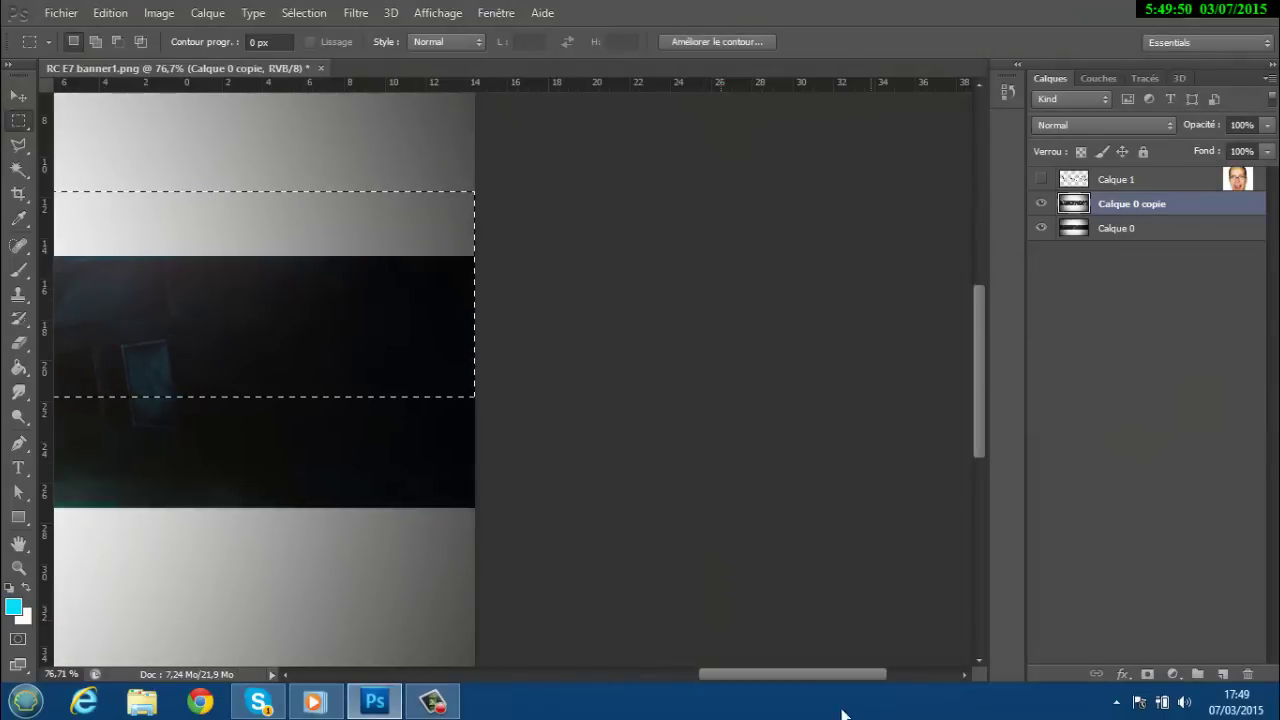
pyautogui.moveTo(792, 674); pyautogui.dragTo(671, 676)
pyautogui.rightClick(536, 341)
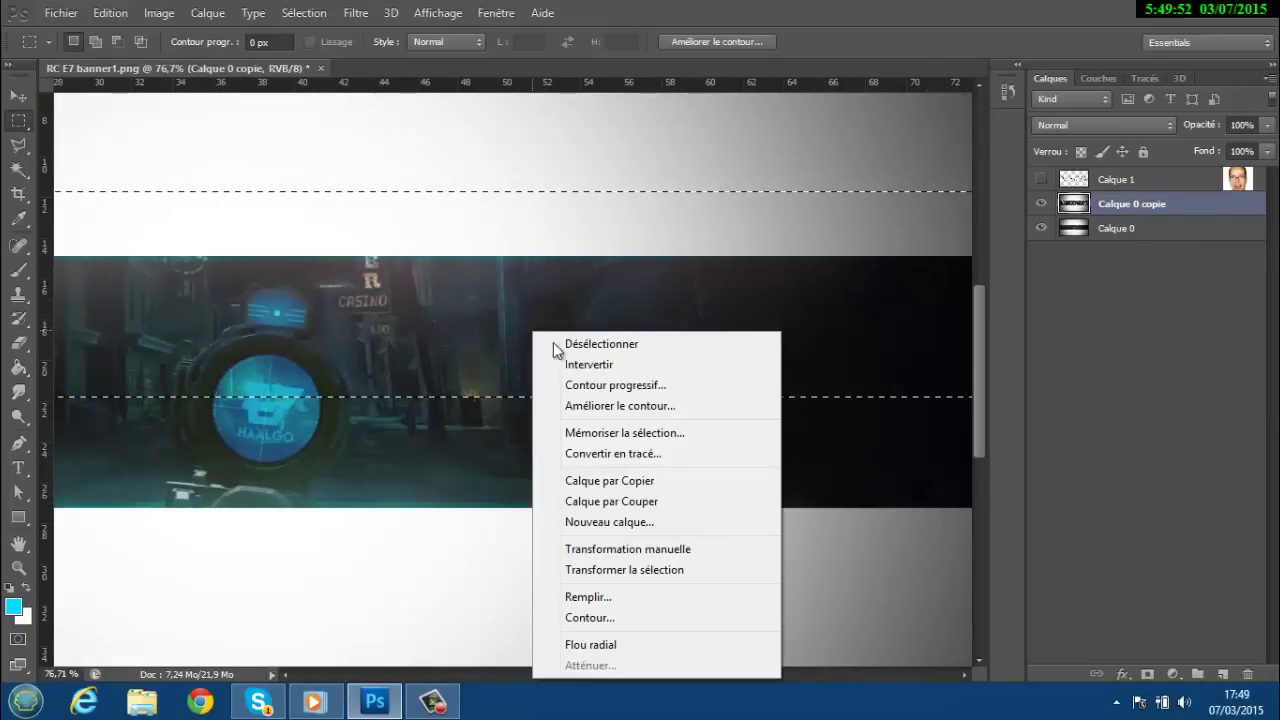
pyautogui.click(614, 503)
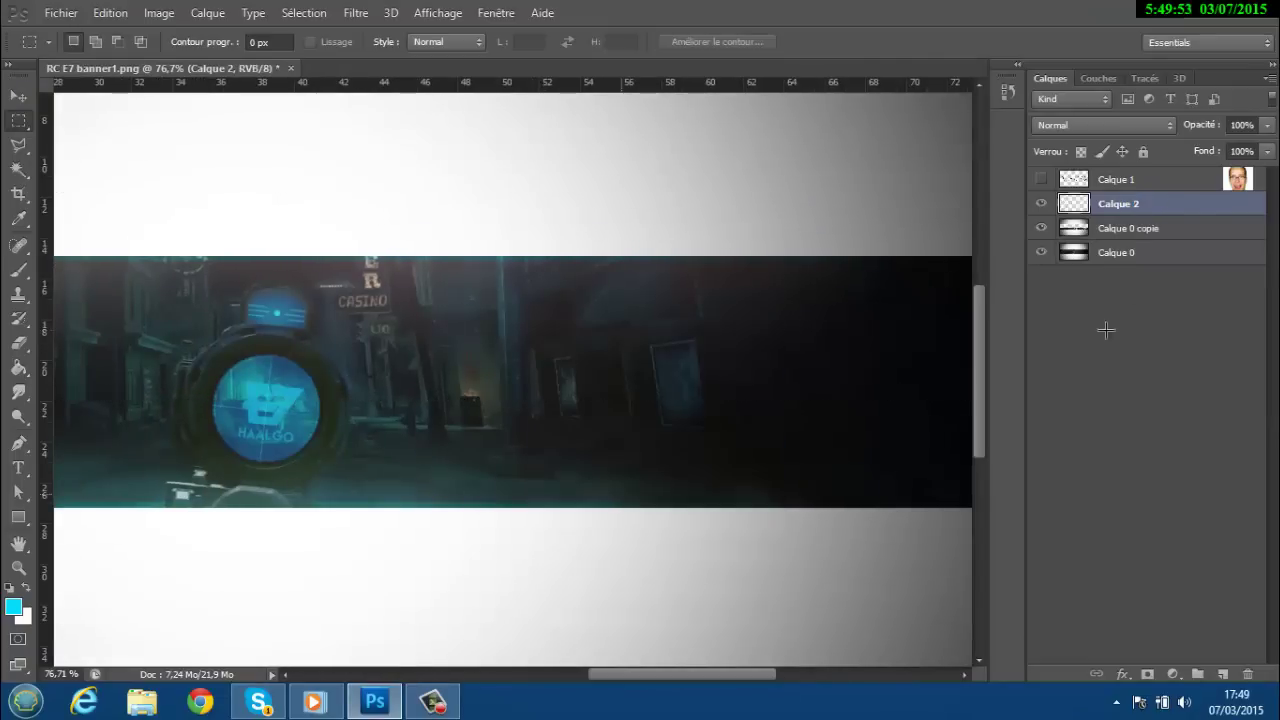
# Step: Exclude the red (R) channel from Calque 2 in its blending options and apply the layer style
pyautogui.rightClick(1102, 206)
pyautogui.click(985, 54)
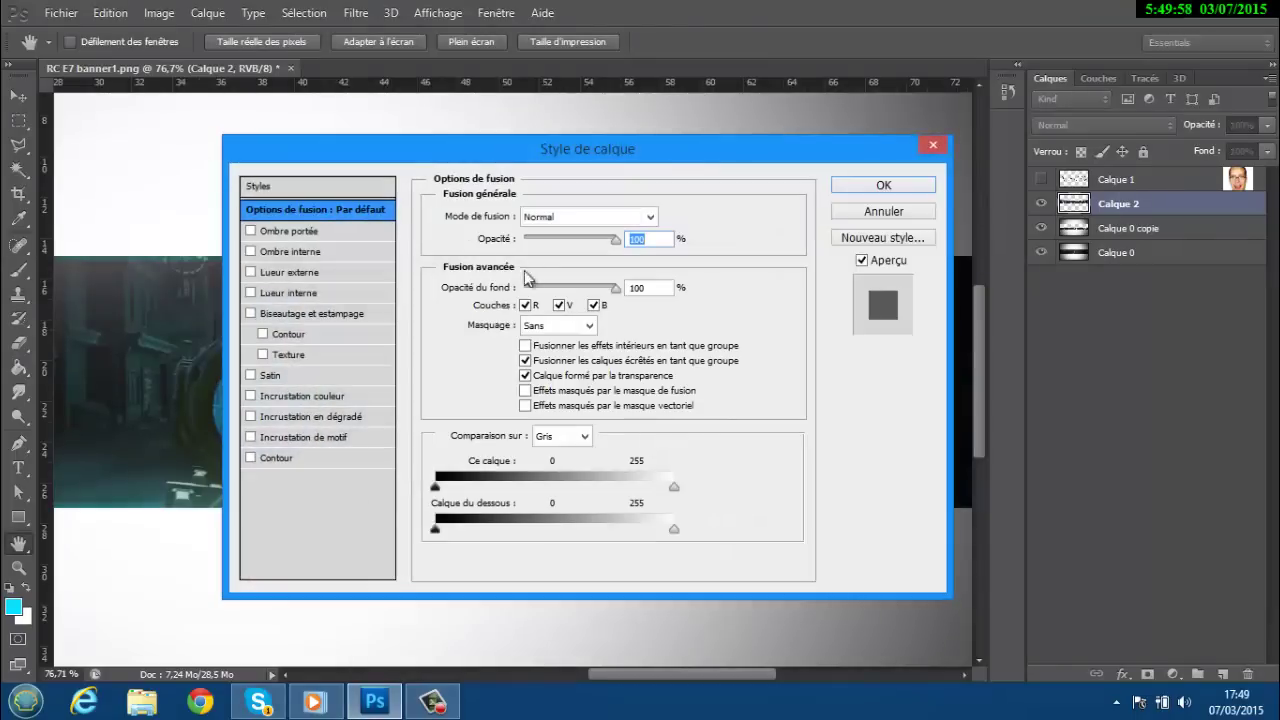
pyautogui.click(523, 306)
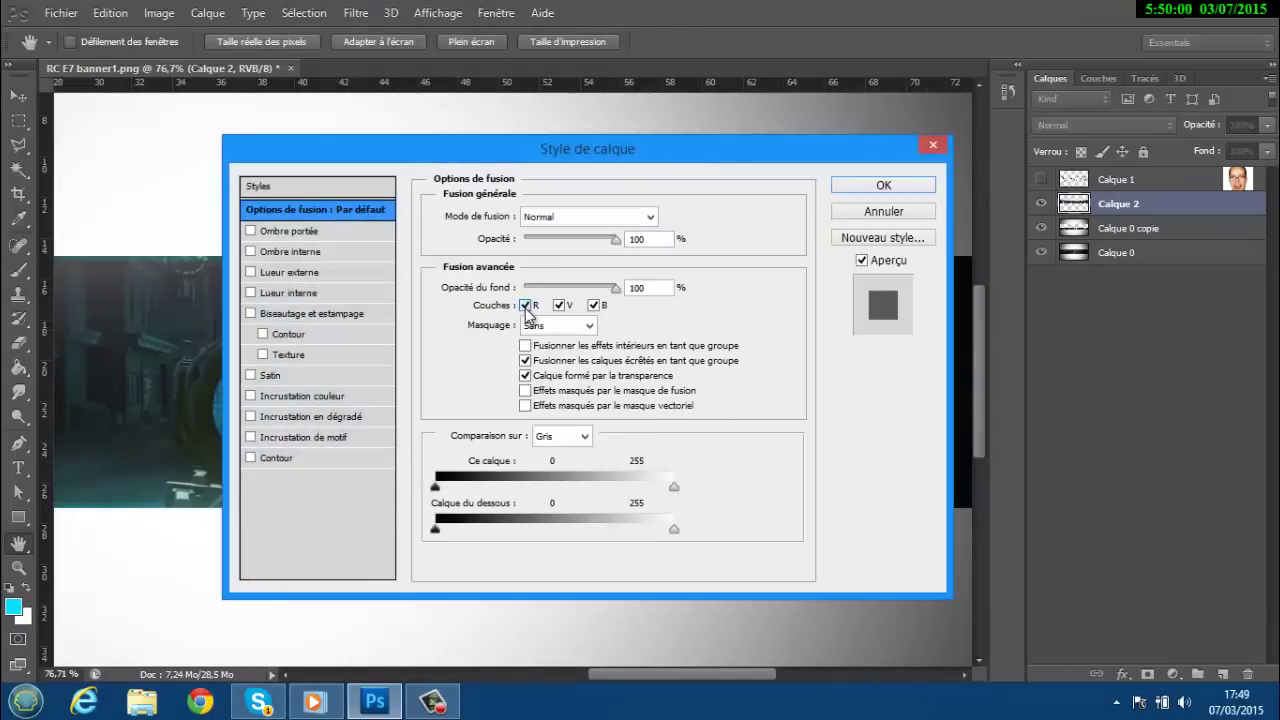
pyautogui.click(883, 185)
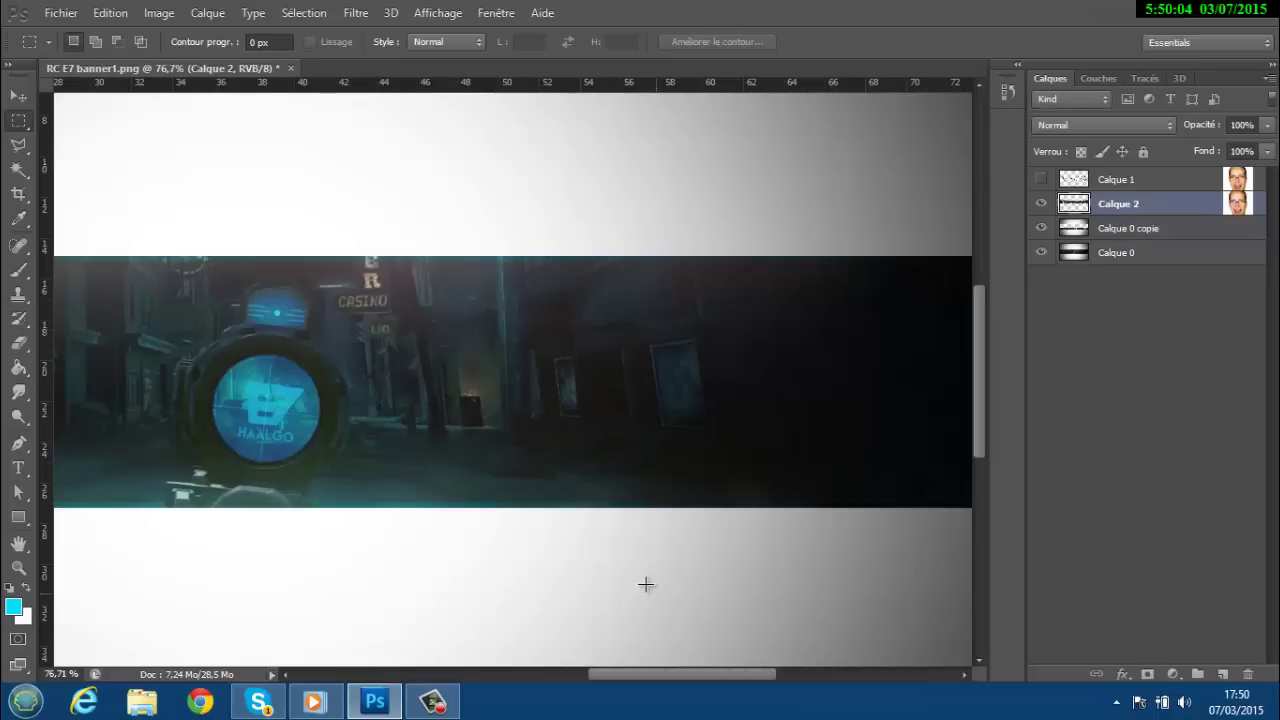
# Step: Nudge Calque 2 slightly down and to the right with the Move tool to offset it from the banner image
pyautogui.click(18, 96)
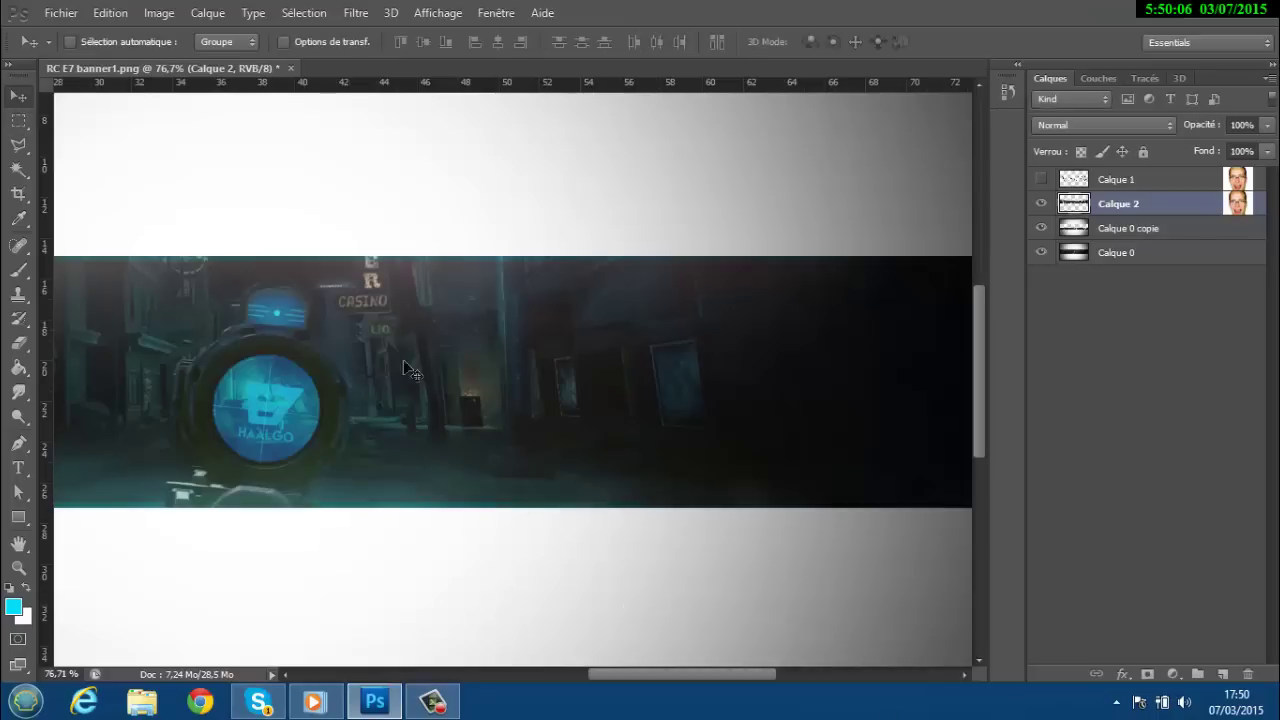
pyautogui.press('Down')
pyautogui.press('Right')
pyautogui.press('Right')
pyautogui.press('Right')
pyautogui.press('Right')
pyautogui.press('Right')
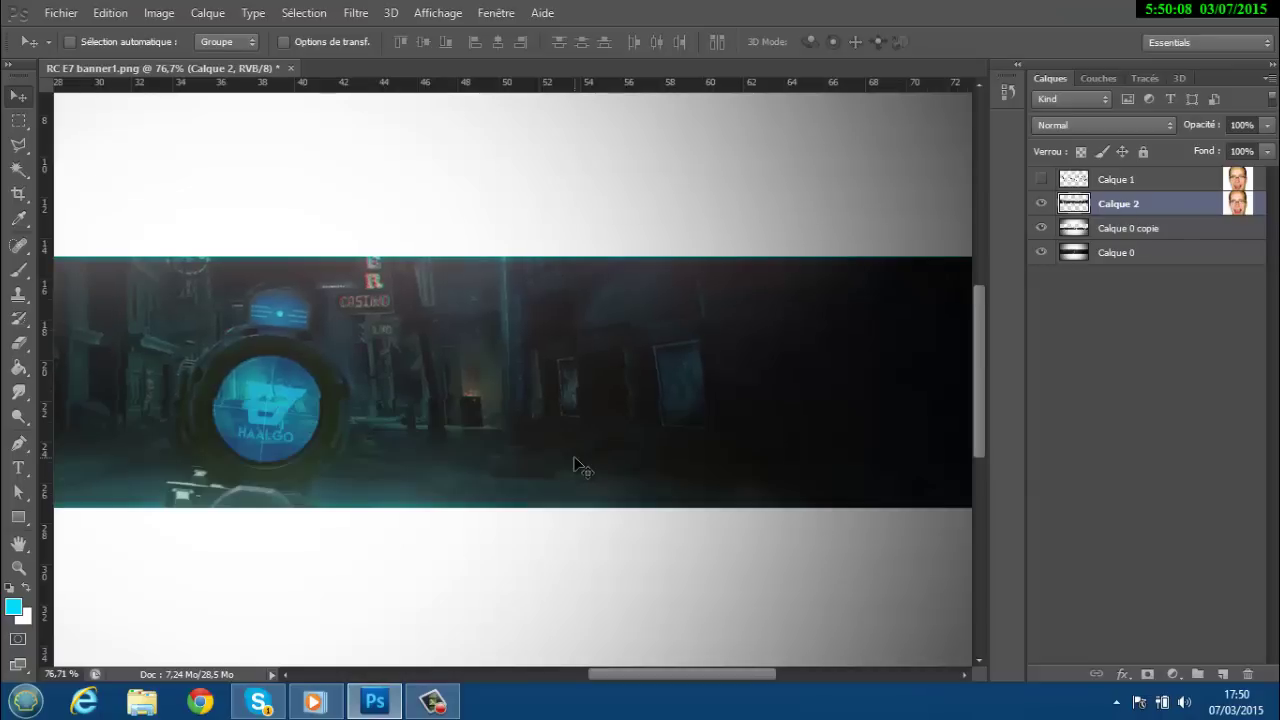
pyautogui.press('Down')
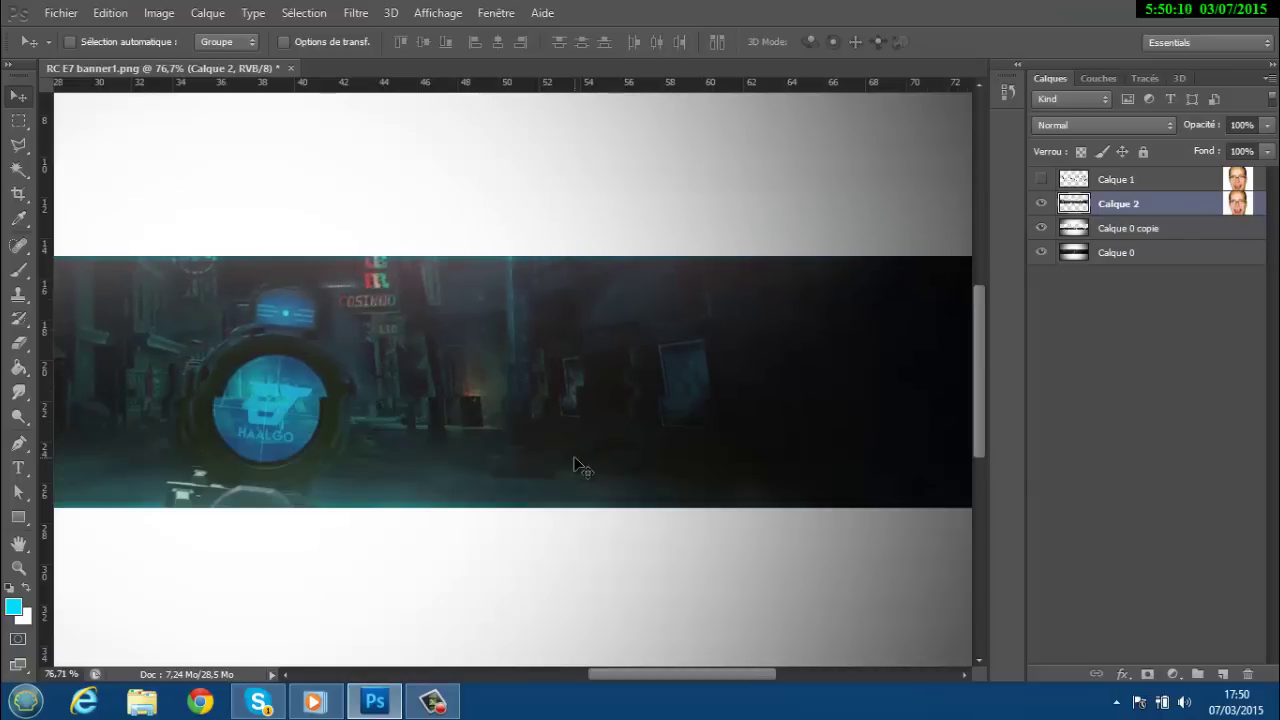
pyautogui.press('Right')
pyautogui.press('Right')
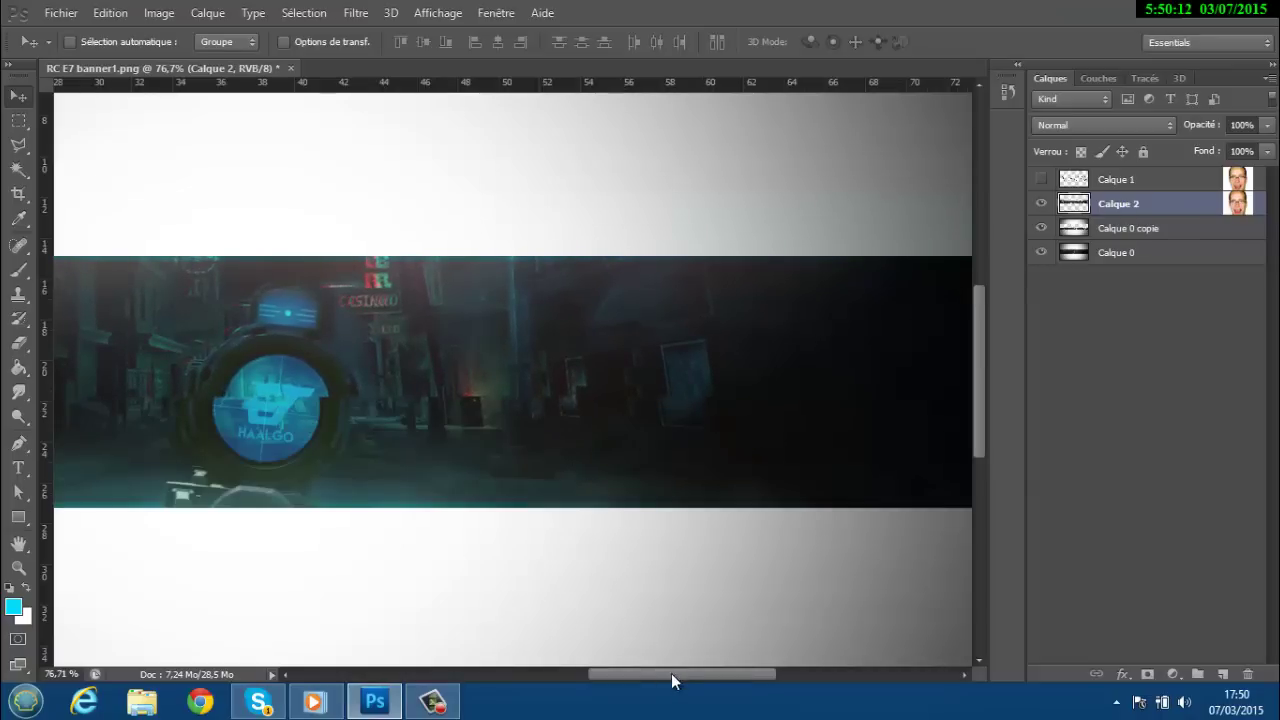
# Step: Examine the offset of Calque 2 on the whole banner and close up around the scope logo and casino sign
pyautogui.moveTo(671, 673)
pyautogui.mouseDown()
pyautogui.moveTo(549, 688)
pyautogui.moveTo(656, 688)
pyautogui.mouseUp()
pyautogui.scroll(-3, 628, 516)
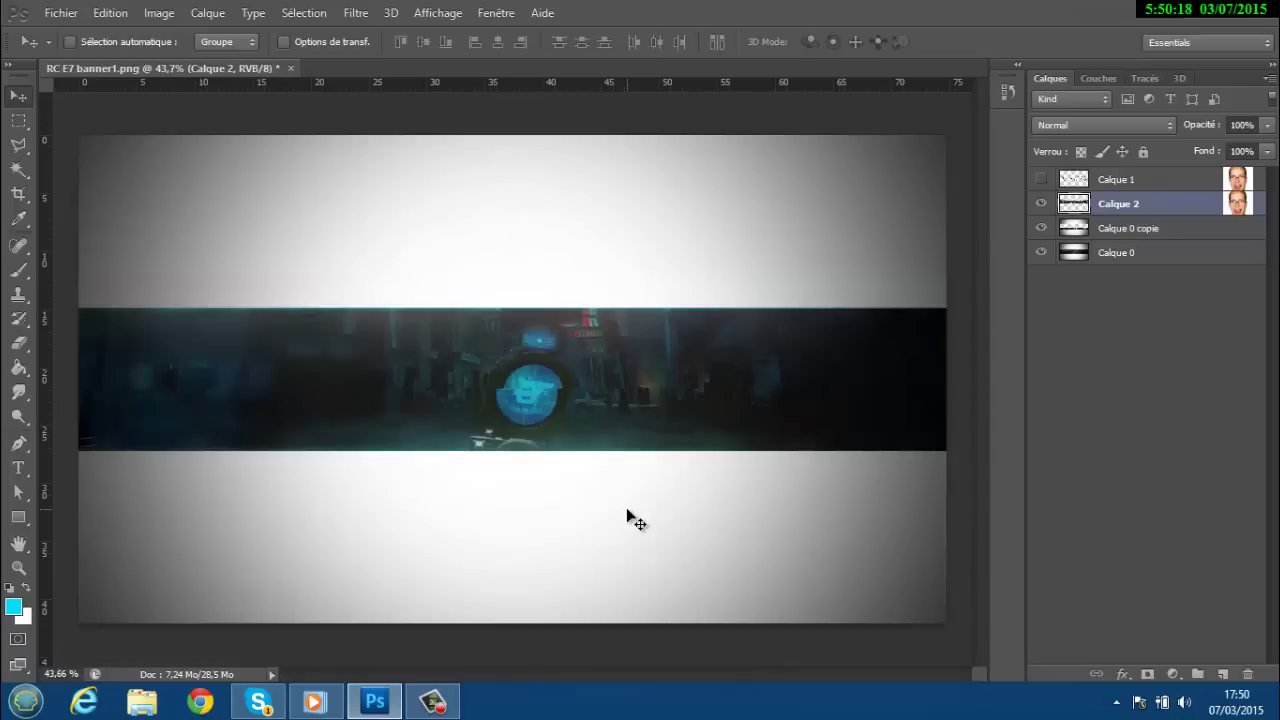
pyautogui.scroll(4, 623, 415)
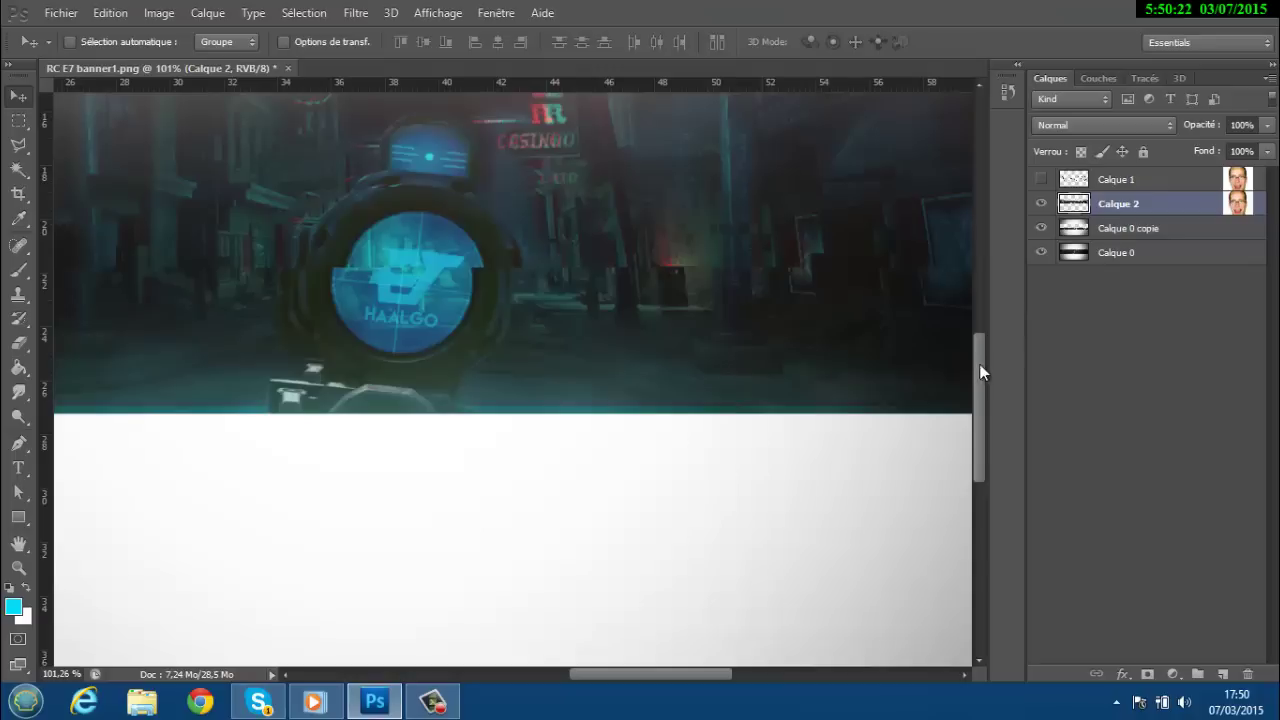
pyautogui.moveTo(979, 370); pyautogui.dragTo(983, 318)
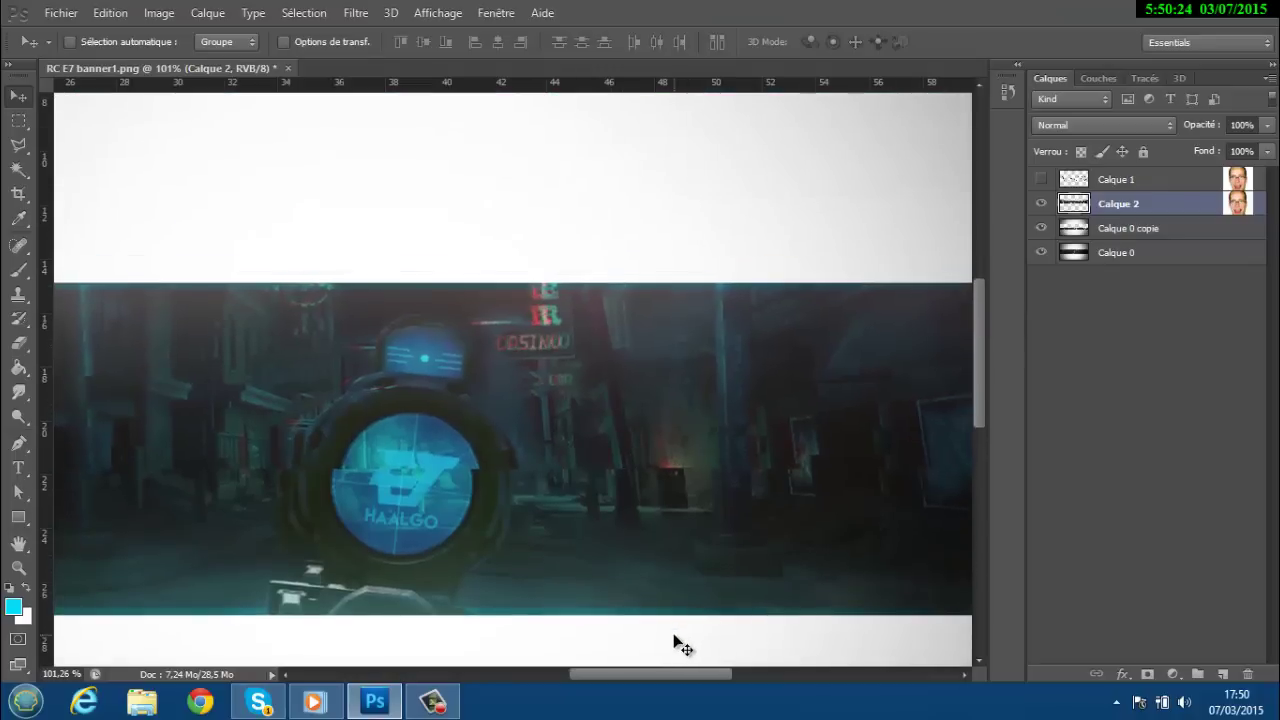
pyautogui.moveTo(631, 678); pyautogui.dragTo(620, 677)
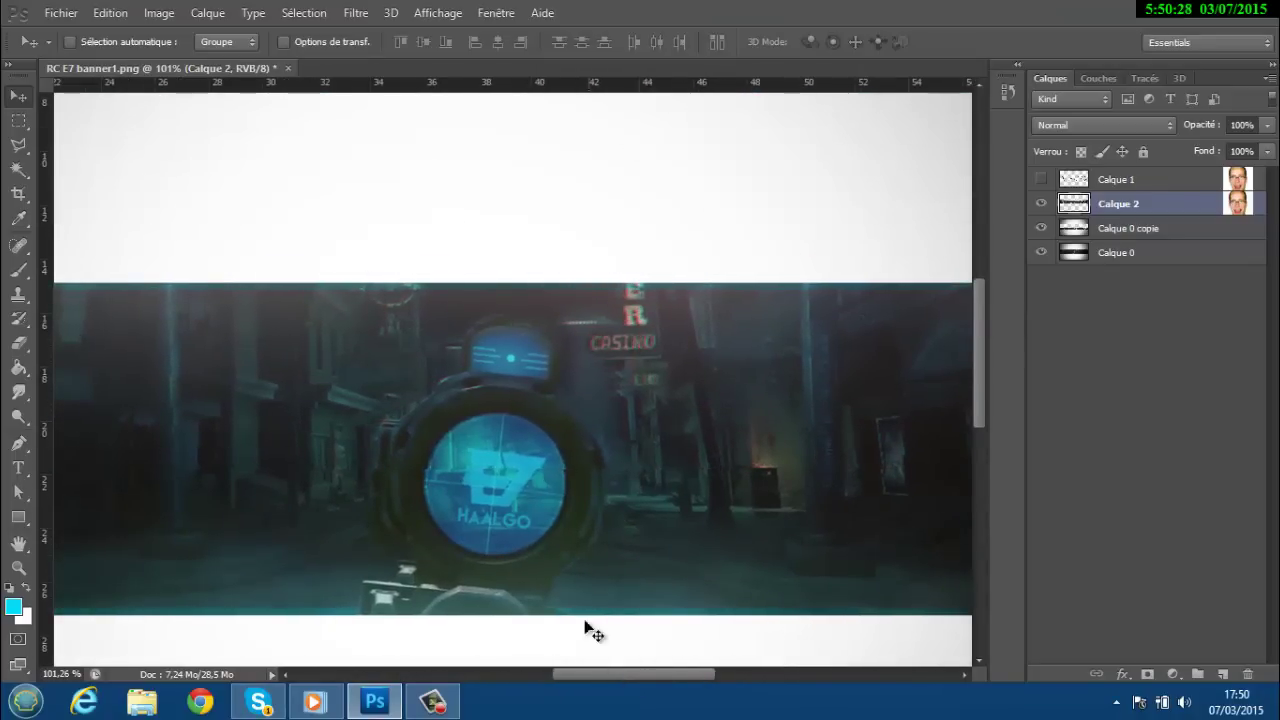
pyautogui.scroll(-4, 564, 534)
pyautogui.scroll(6, 564, 534)
pyautogui.scroll(-2, 640, 600)
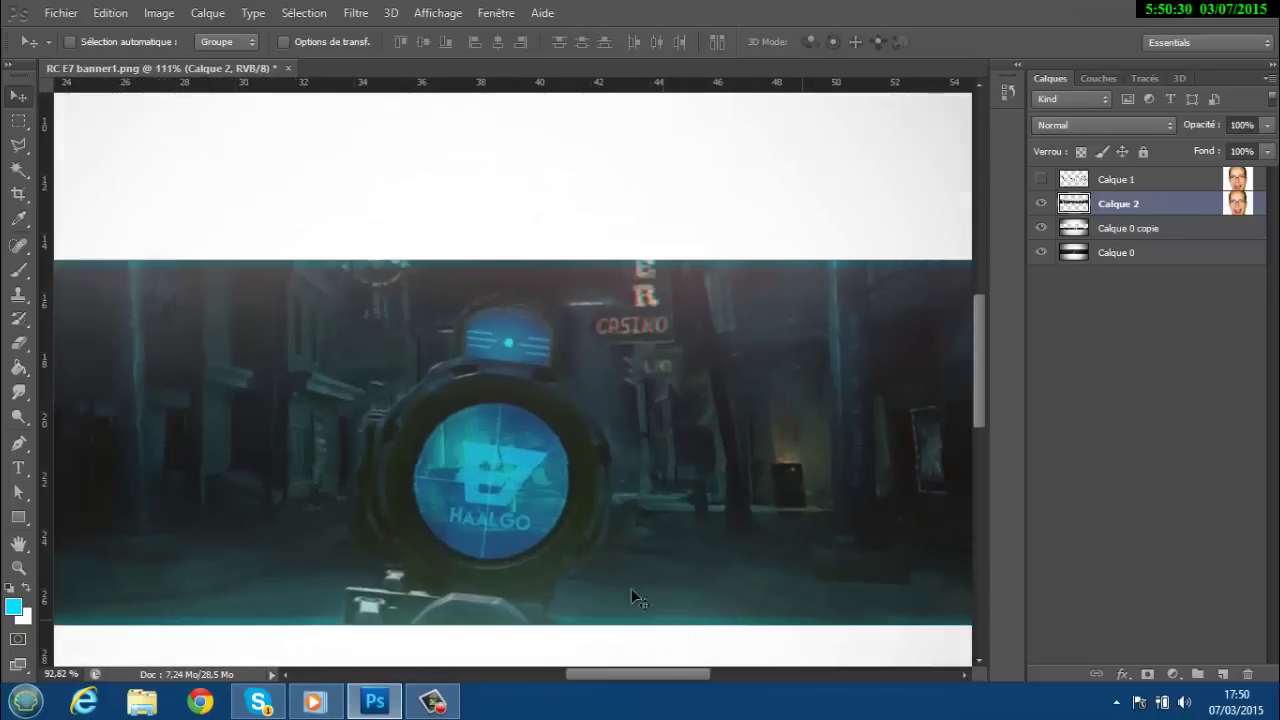
# Step: Cut a tall rectangle spanning the banner's height beside the scope from Calque 0 copie onto a new layer and clear the selection
pyautogui.press('m')
pyautogui.moveTo(97, 150); pyautogui.dragTo(275, 662)
pyautogui.rightClick(210, 416)
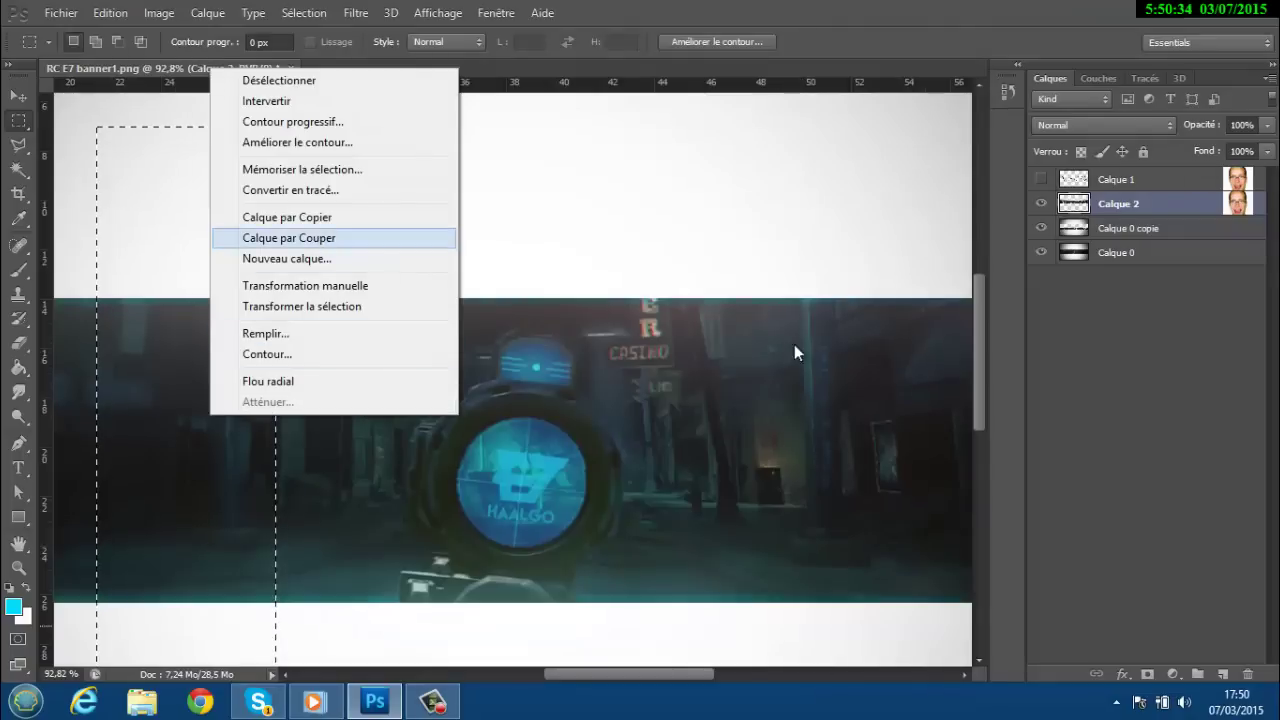
pyautogui.click(1110, 243)
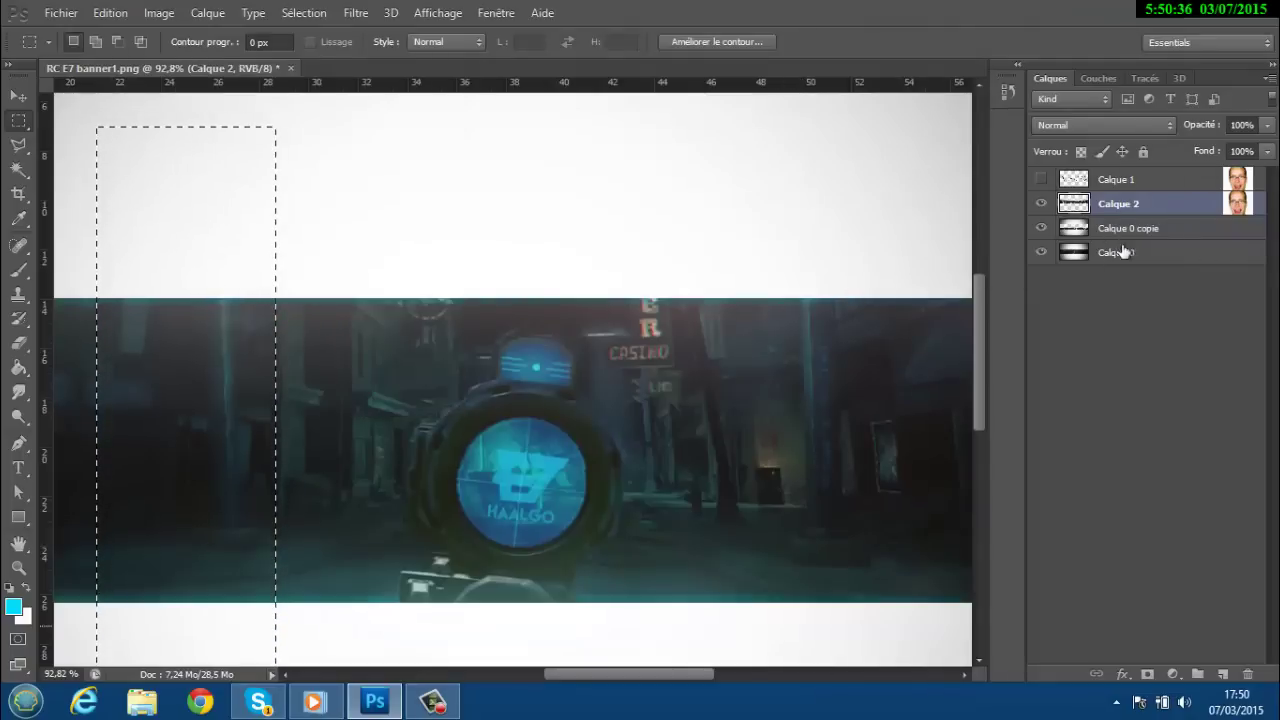
pyautogui.click(1113, 232)
pyautogui.rightClick(221, 340)
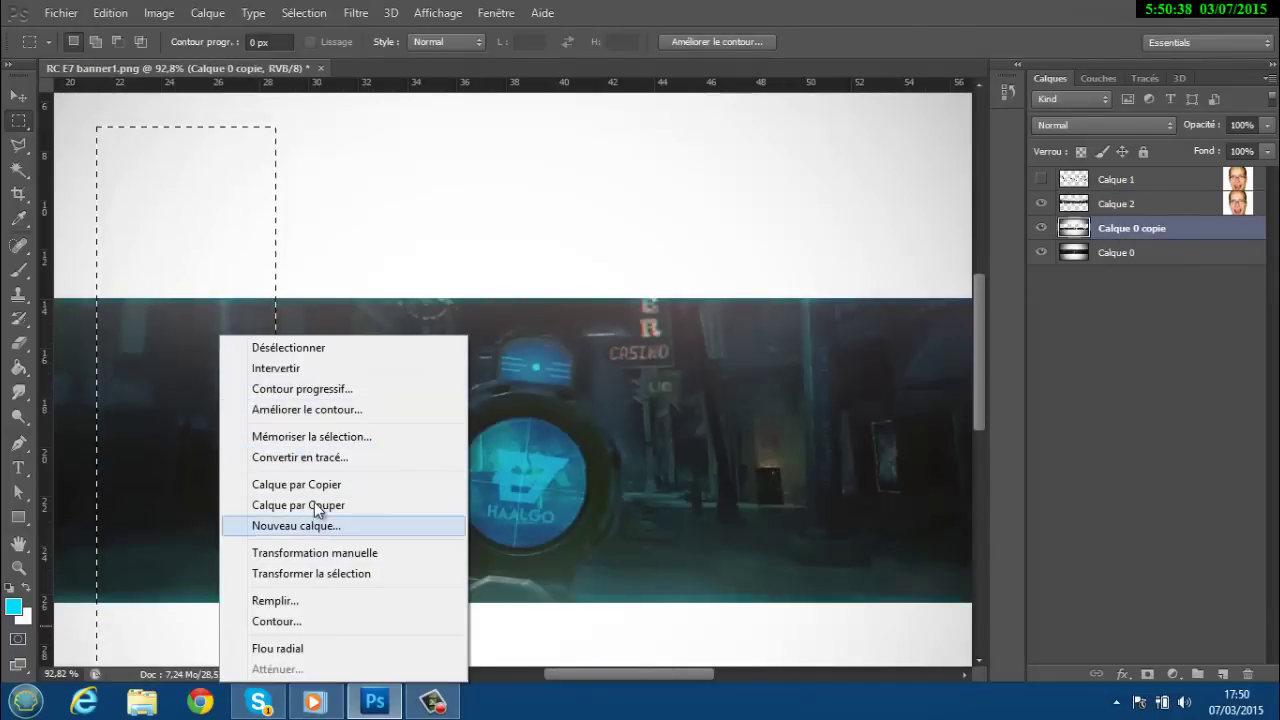
pyautogui.click(298, 525)
pyautogui.hotkey('ctrl', 'd')
# Step: Exclude the red (R) channel from Calque 3 in its blending options and apply the layer style
pyautogui.rightClick(1094, 221)
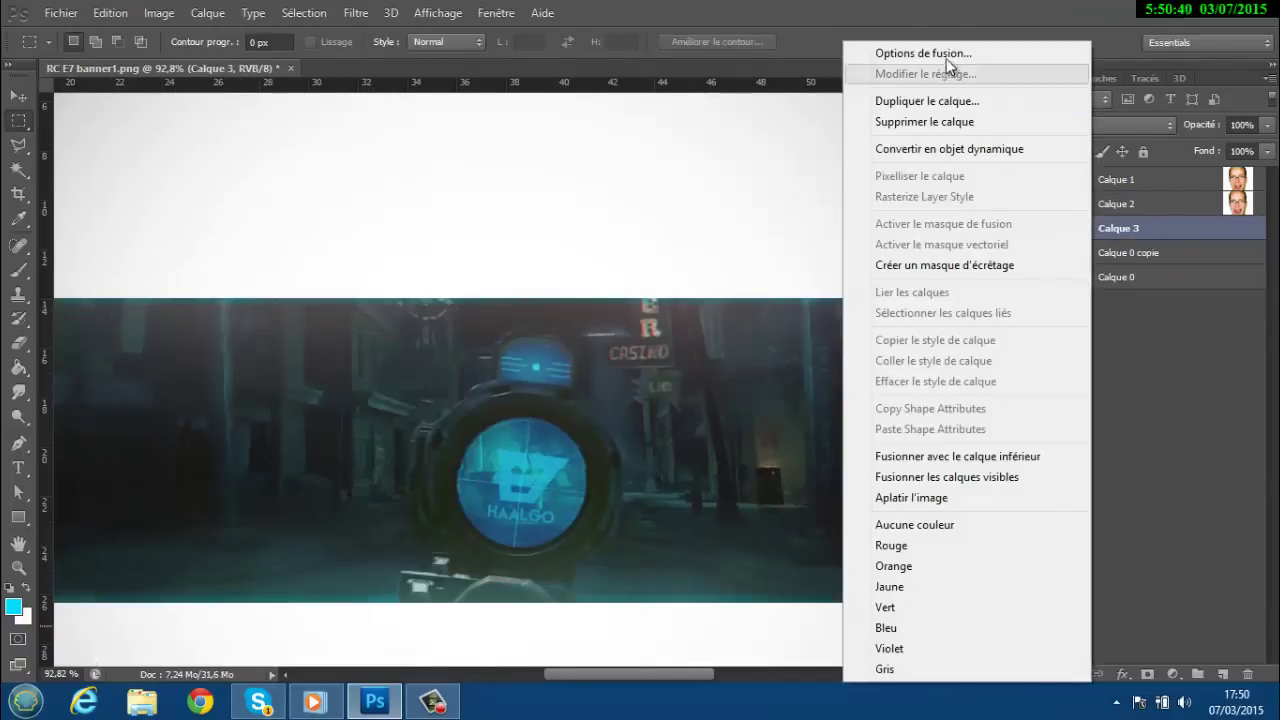
pyautogui.click(817, 517)
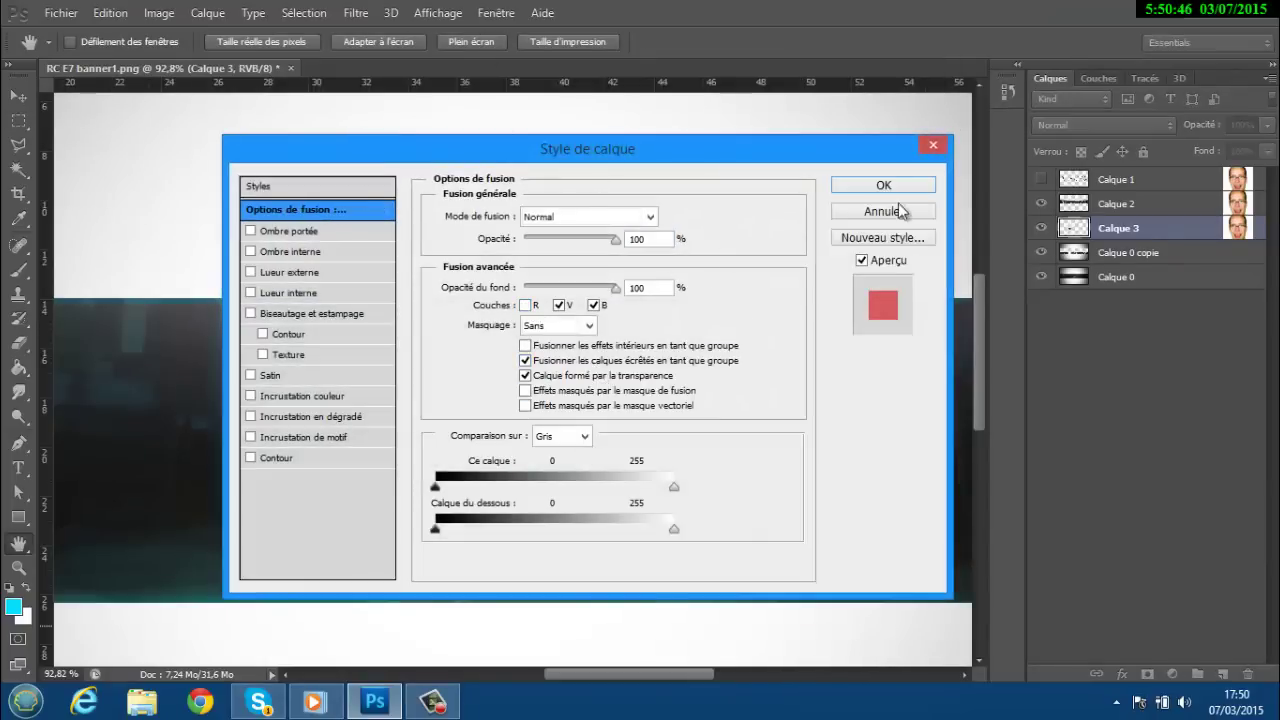
pyautogui.click(886, 182)
pyautogui.click(18, 96)
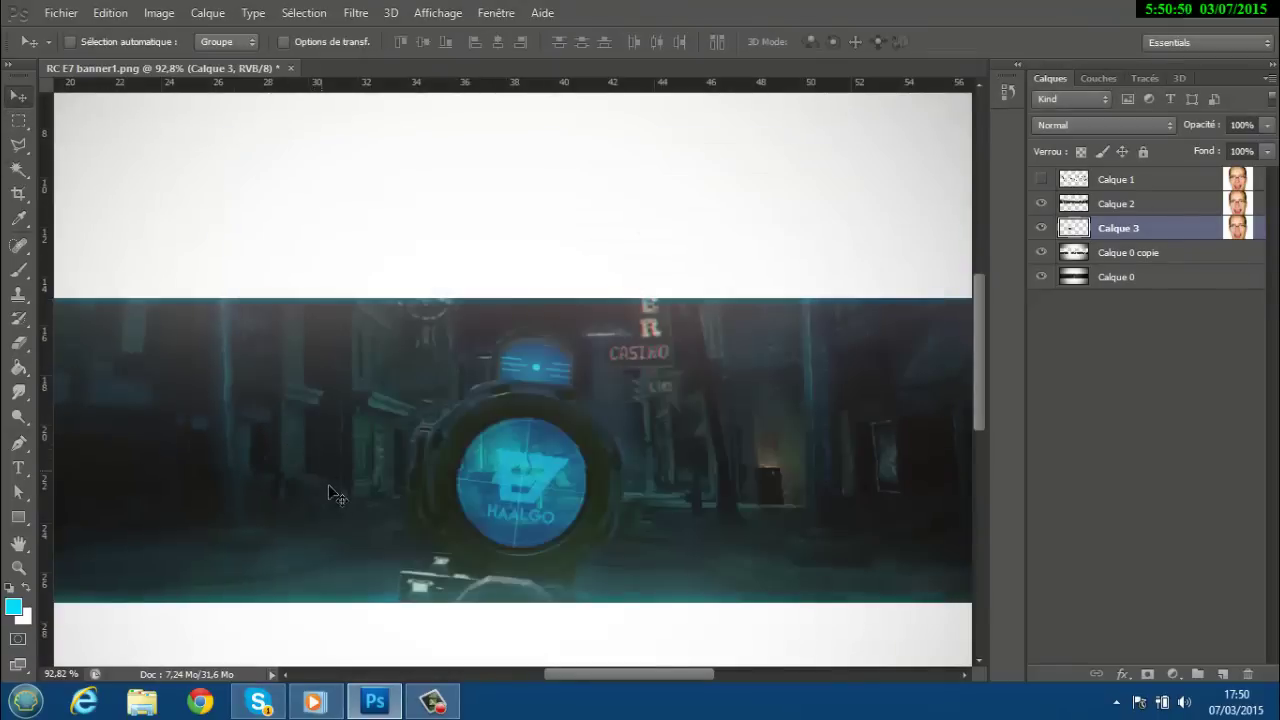
pyautogui.scroll(-3, 358, 548)
pyautogui.scroll(-2, 358, 548)
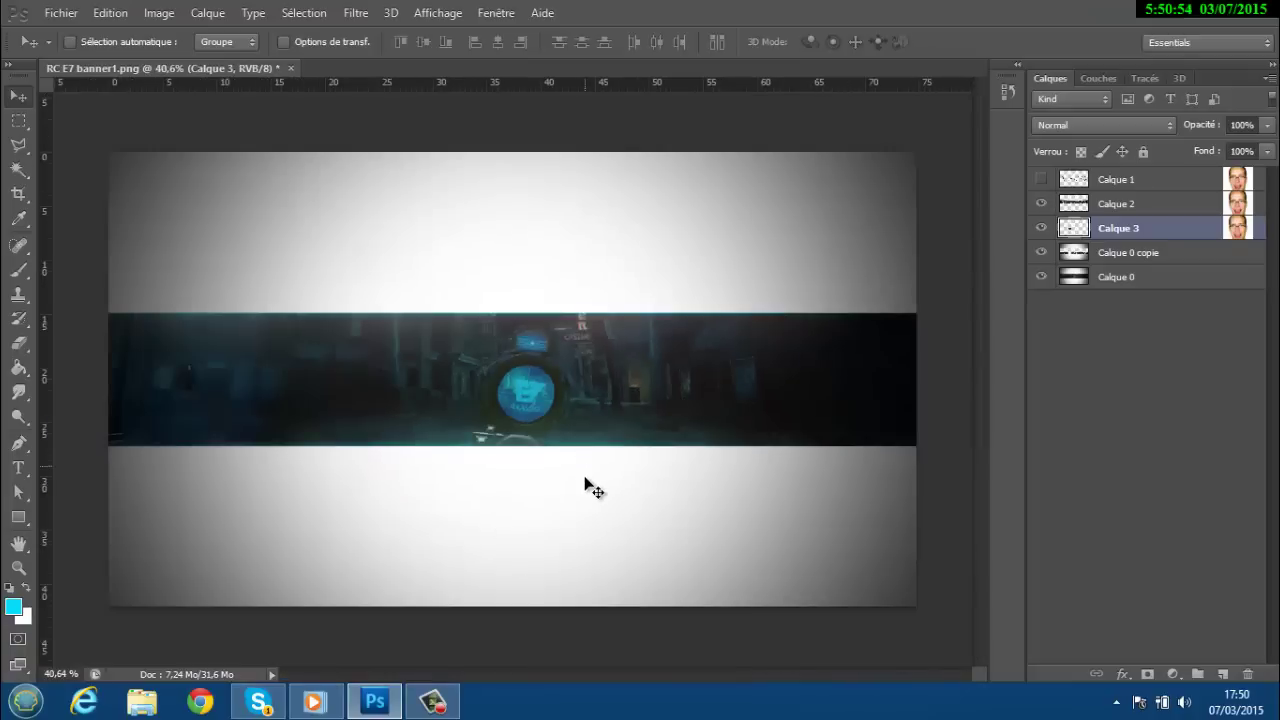
pyautogui.scroll(2, 550, 415)
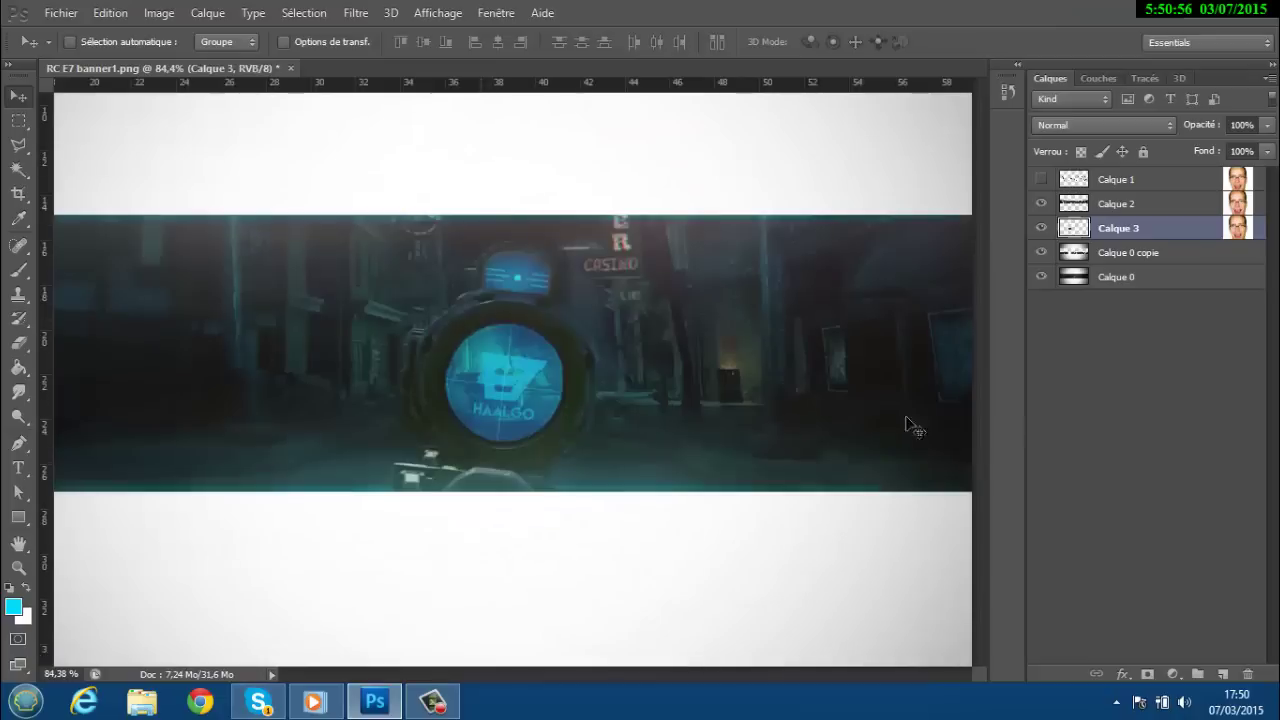
# Step: Hide Calque 2, Calque 3 and Calque 0 copie, and duplicate Calque 0
pyautogui.moveTo(1040, 212); pyautogui.dragTo(1041, 230)
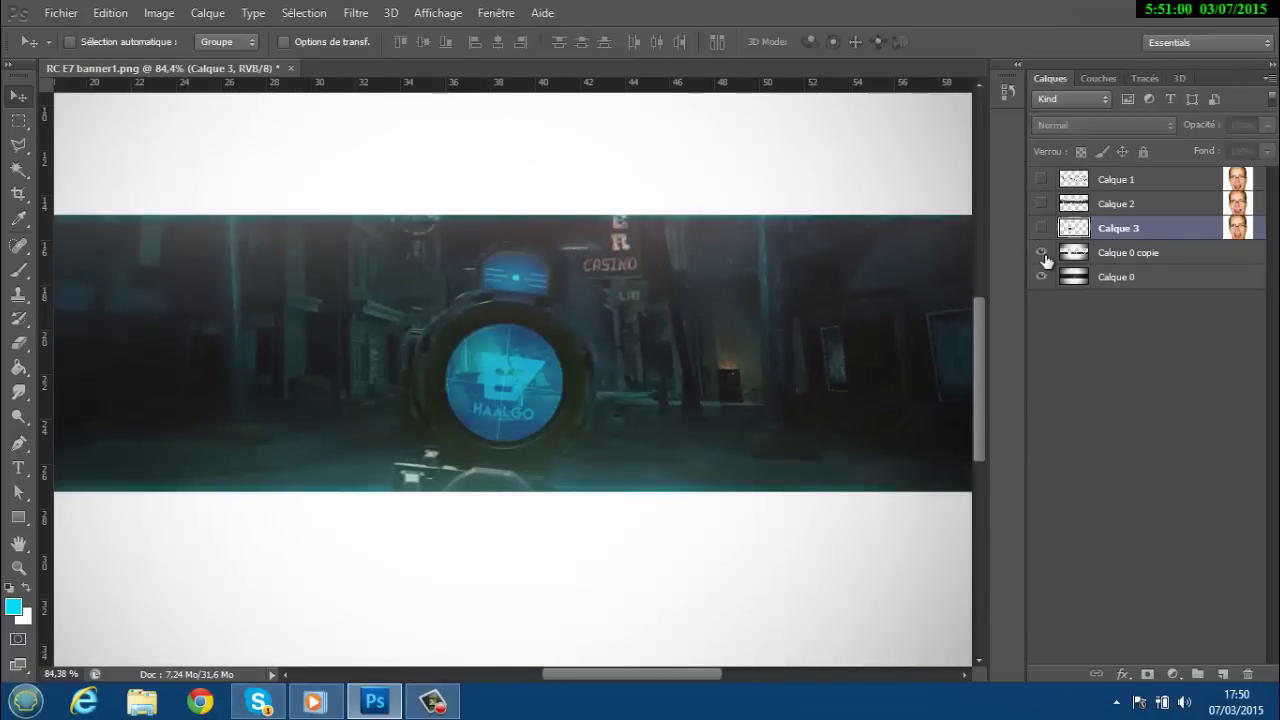
pyautogui.click(1115, 258)
pyautogui.click(1040, 253)
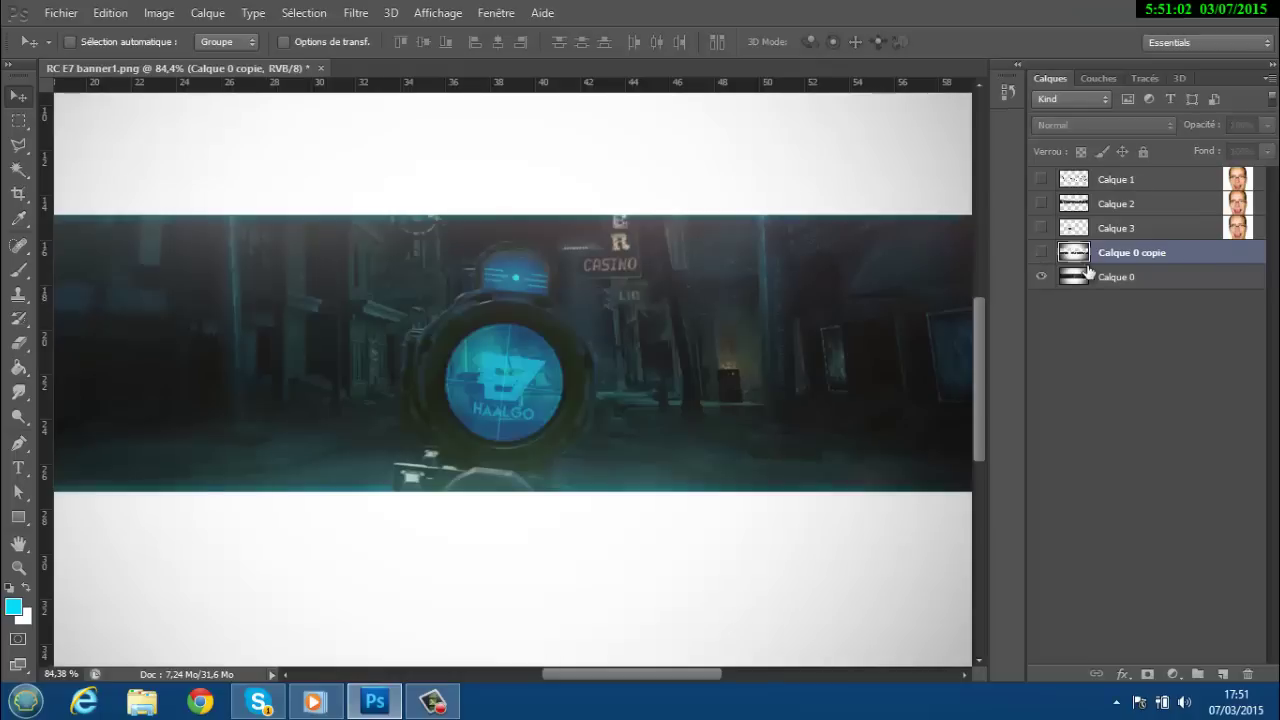
pyautogui.click(1134, 277)
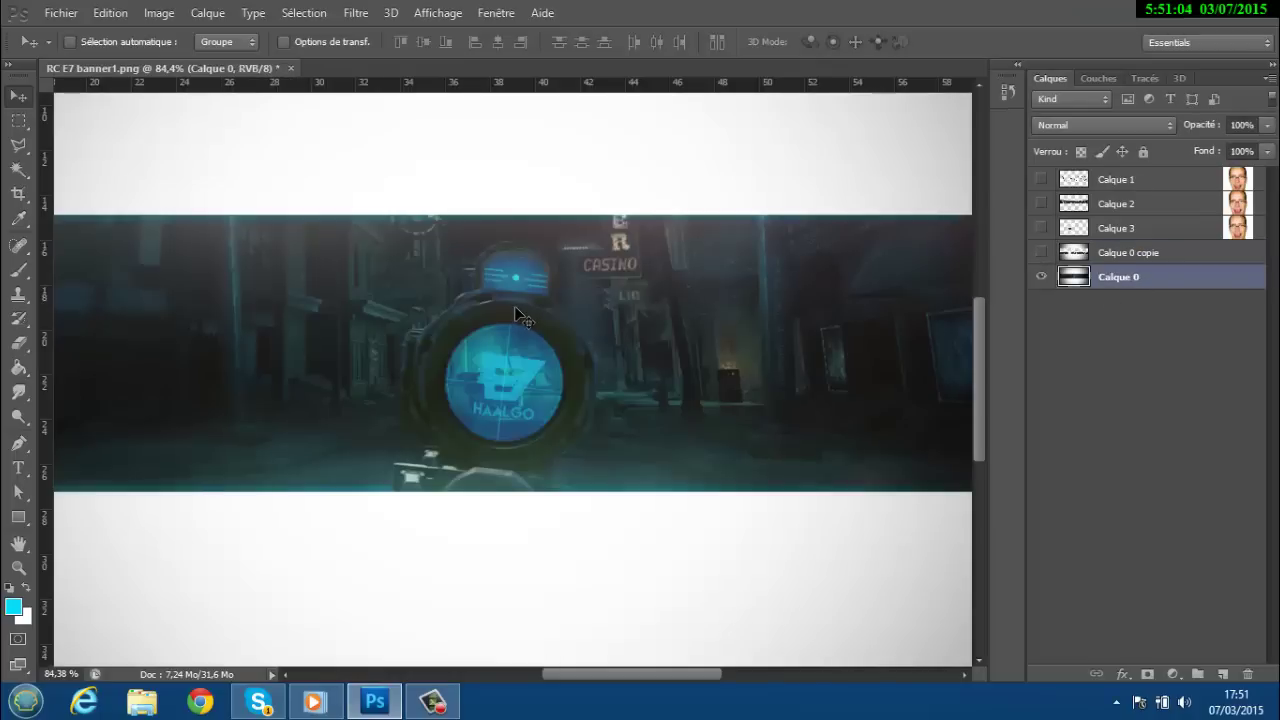
pyautogui.hotkey('ctrl', 'j')
# Step: Apply a radial blur (Flou radial) in Zoom mode with Supérieure quality to the new copy of Calque 0
pyautogui.click(356, 13)
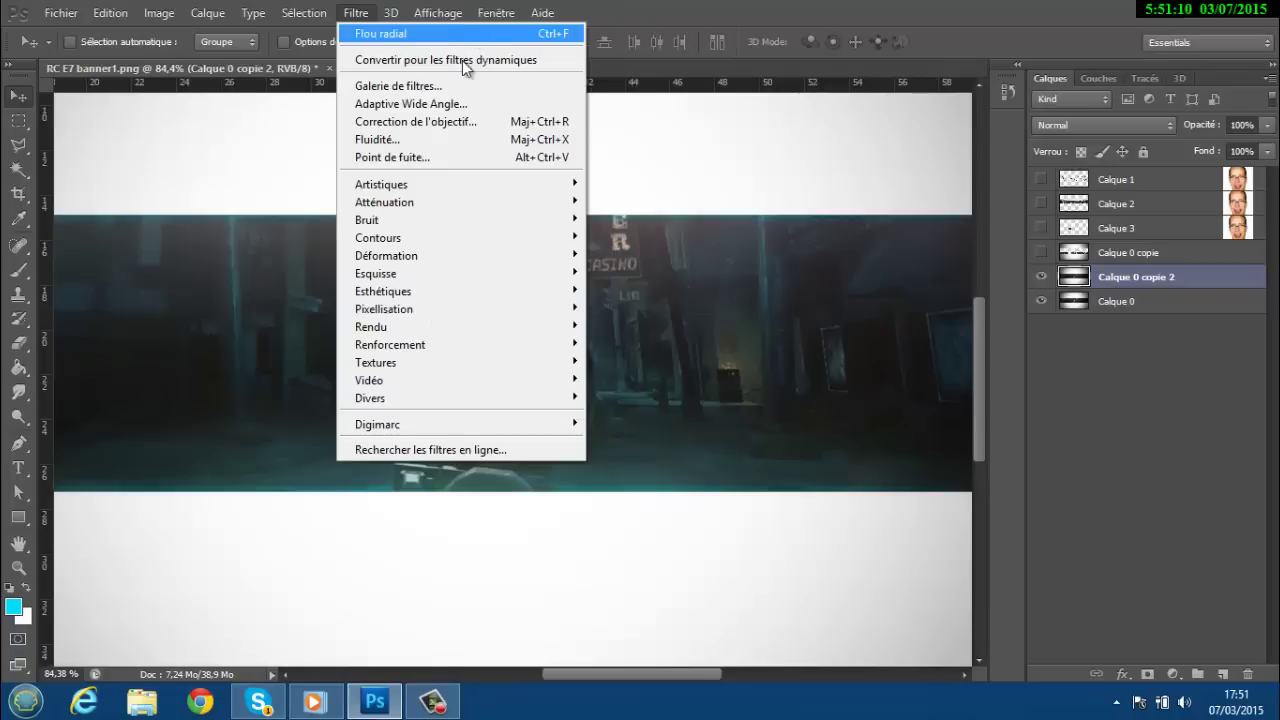
pyautogui.moveTo(460, 202)
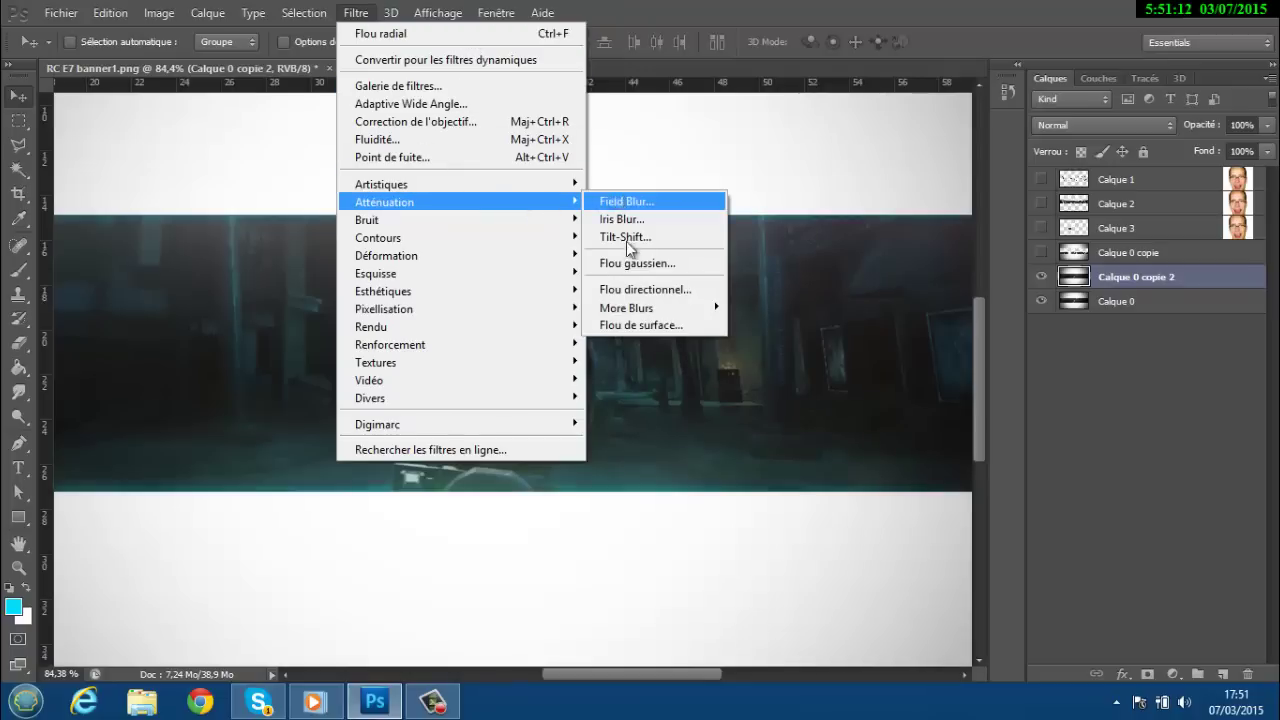
pyautogui.moveTo(652, 310)
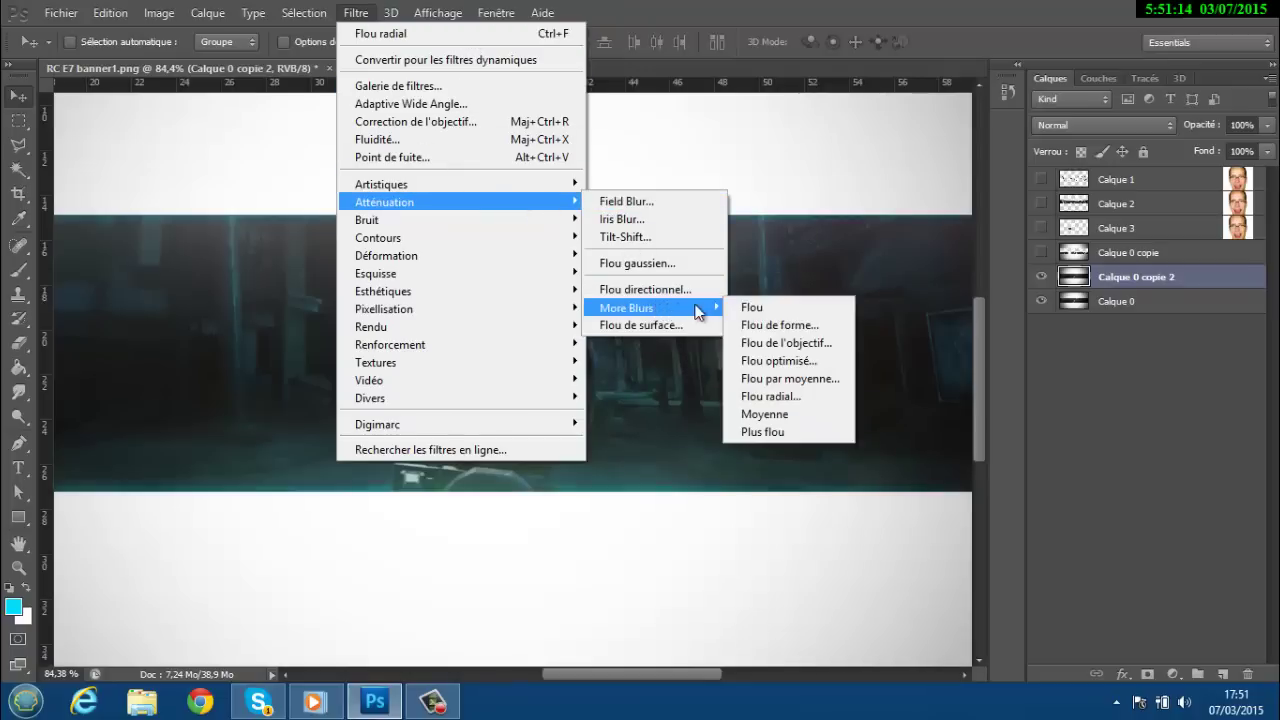
pyautogui.click(789, 397)
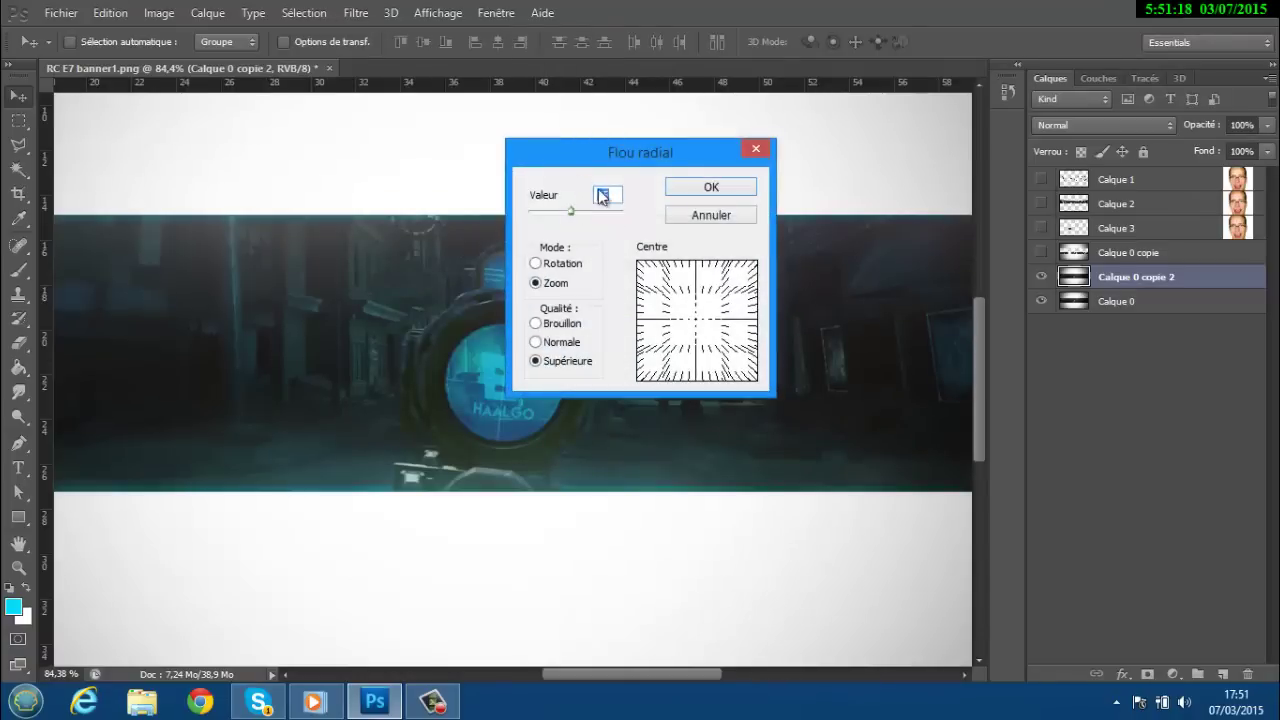
pyautogui.moveTo(640, 152); pyautogui.dragTo(458, 173)
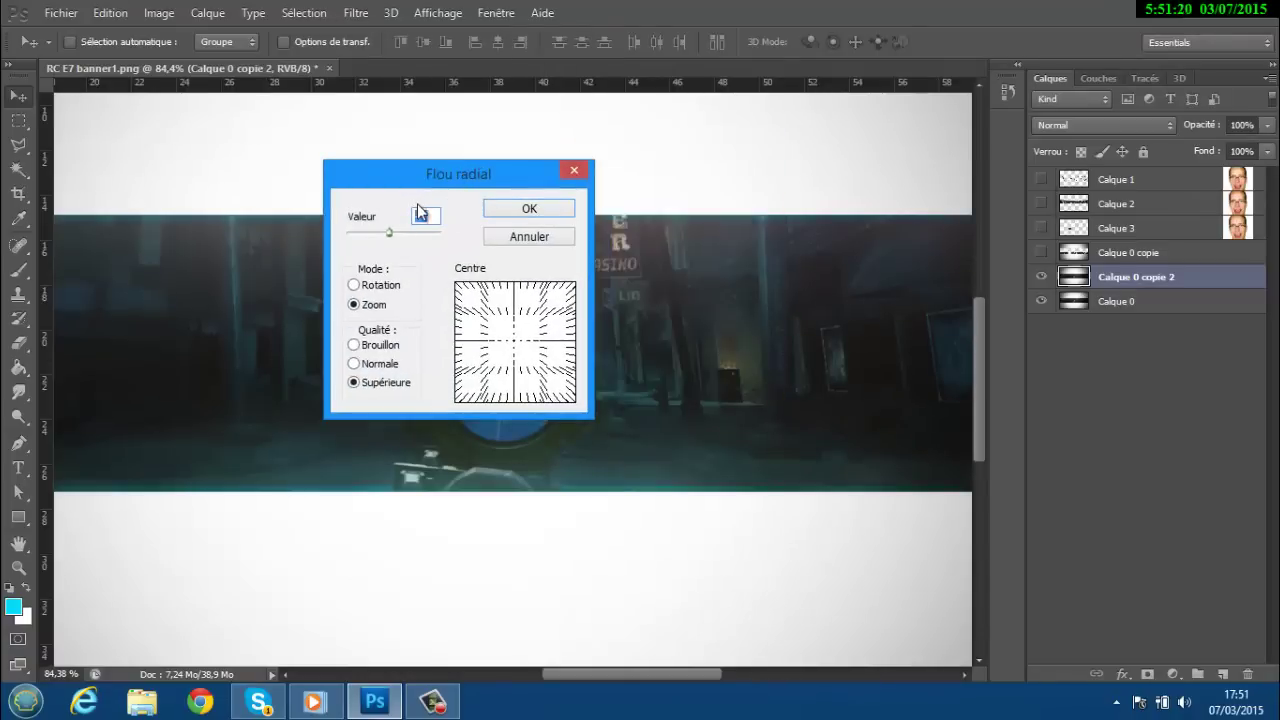
pyautogui.click(353, 304)
pyautogui.click(508, 208)
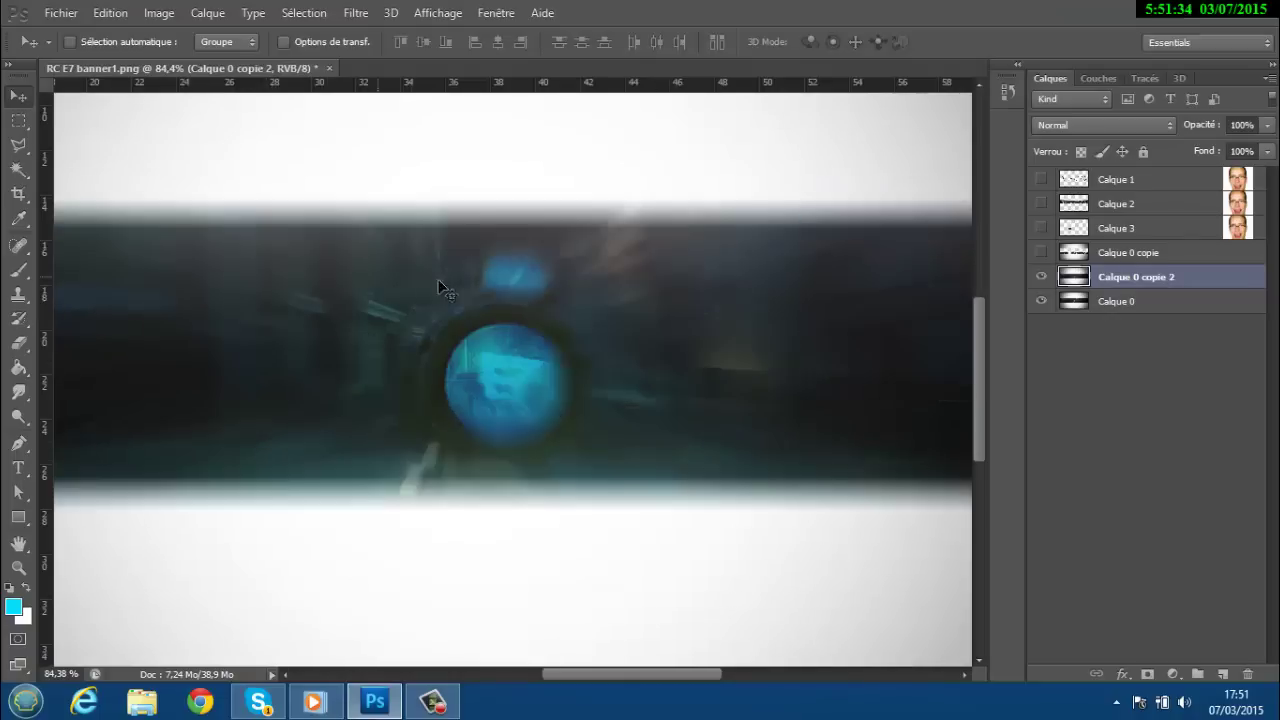
# Step: Set the opacity of the blurred layer Calque 0 copie 2 to 40% and deselect the layer
pyautogui.scroll(-3, 460, 309)
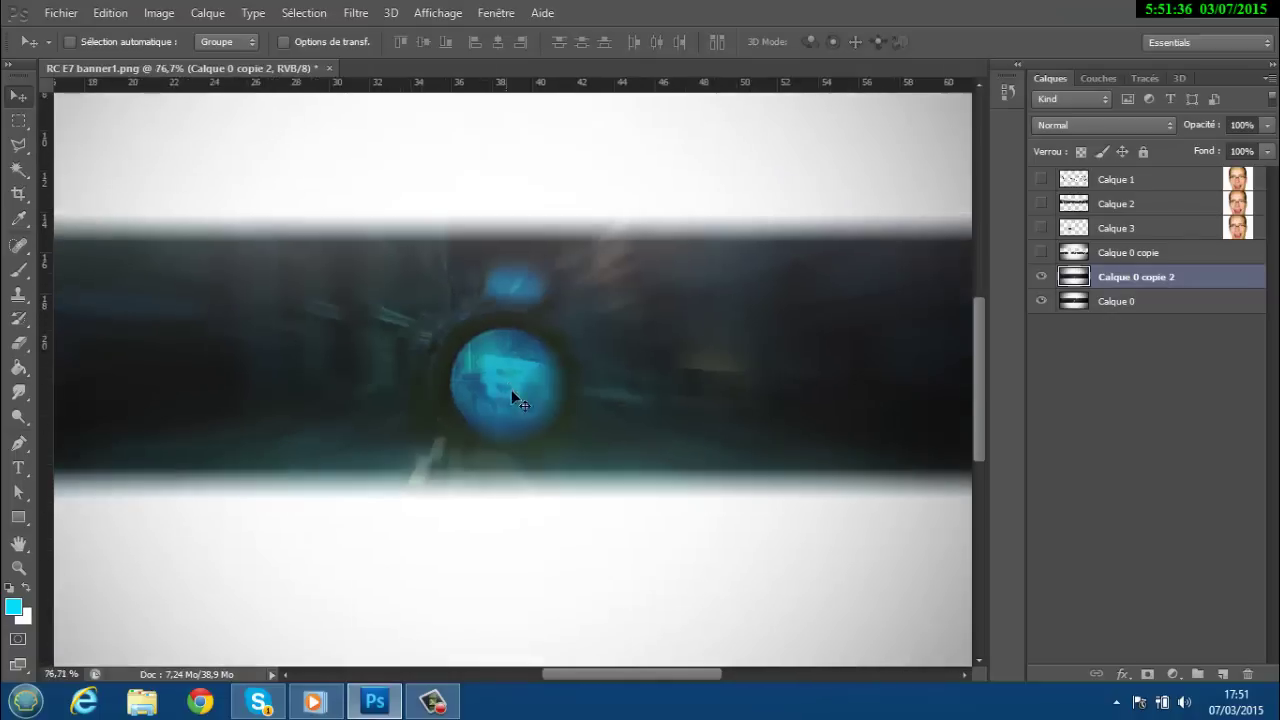
pyautogui.scroll(2, 526, 407)
pyautogui.scroll(2, 563, 459)
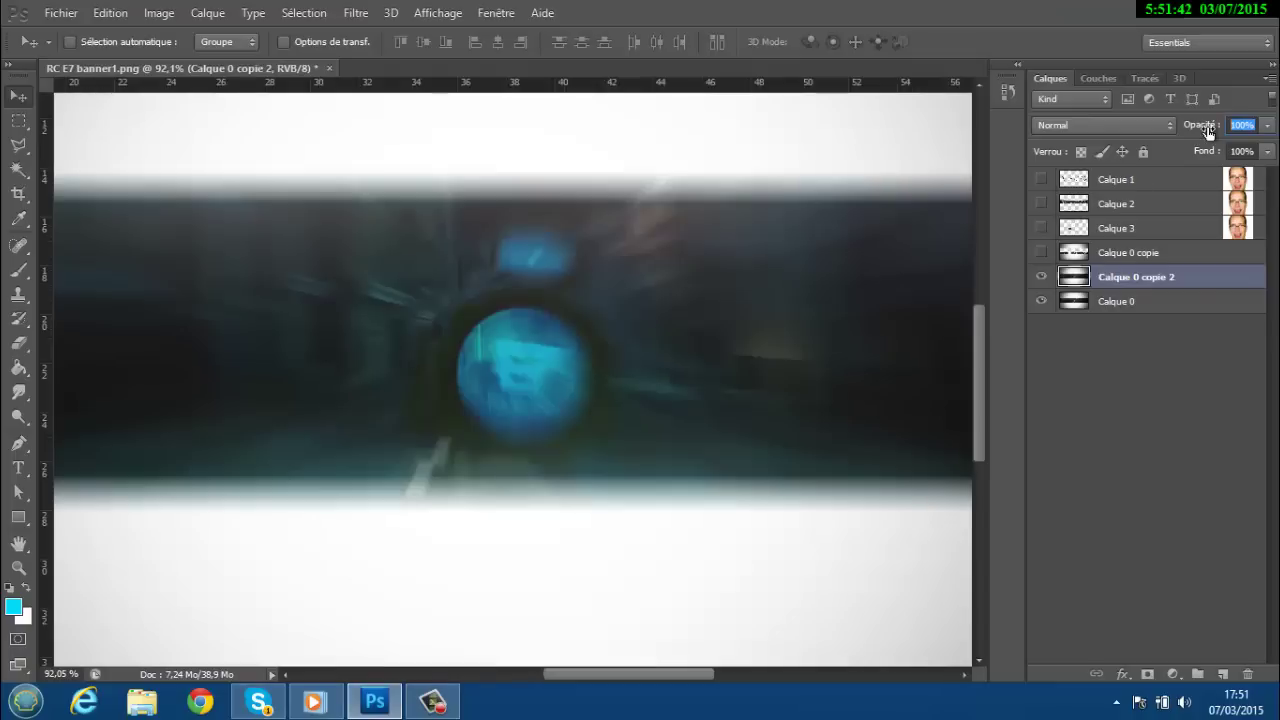
pyautogui.write('40')
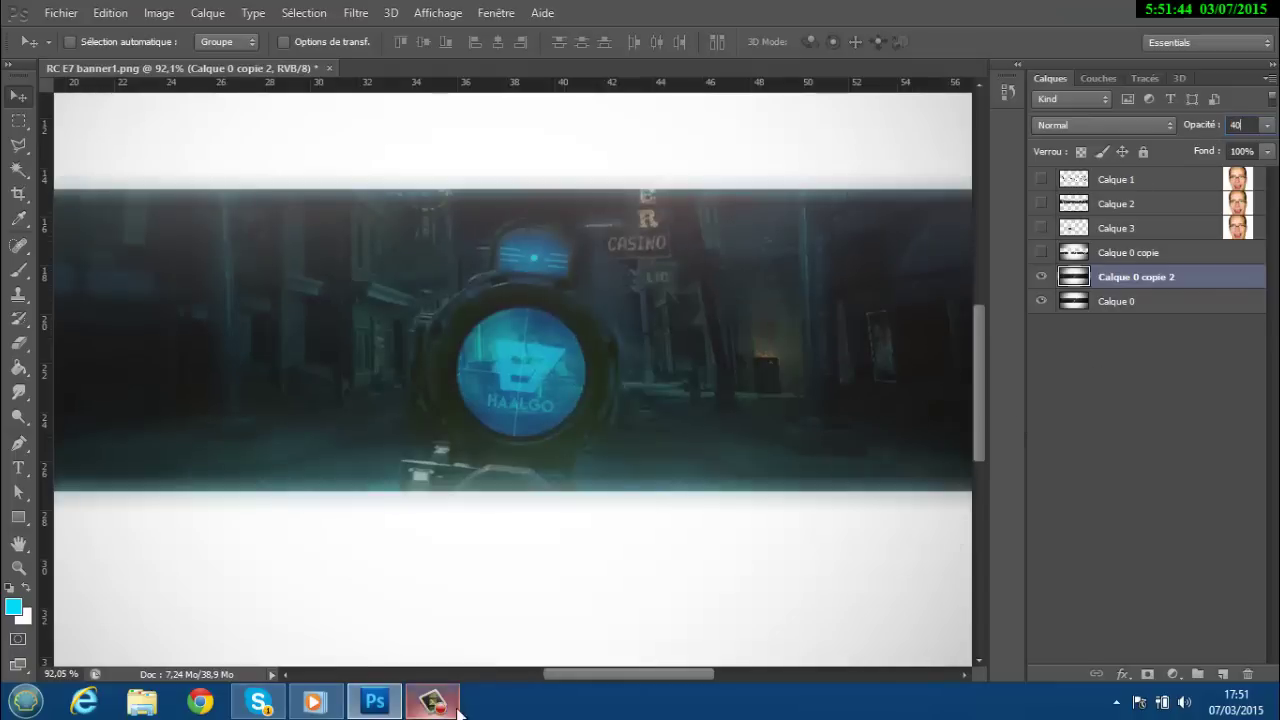
pyautogui.moveTo(563, 678); pyautogui.dragTo(510, 678)
pyautogui.scroll(-3, 548, 508)
pyautogui.press('Return')
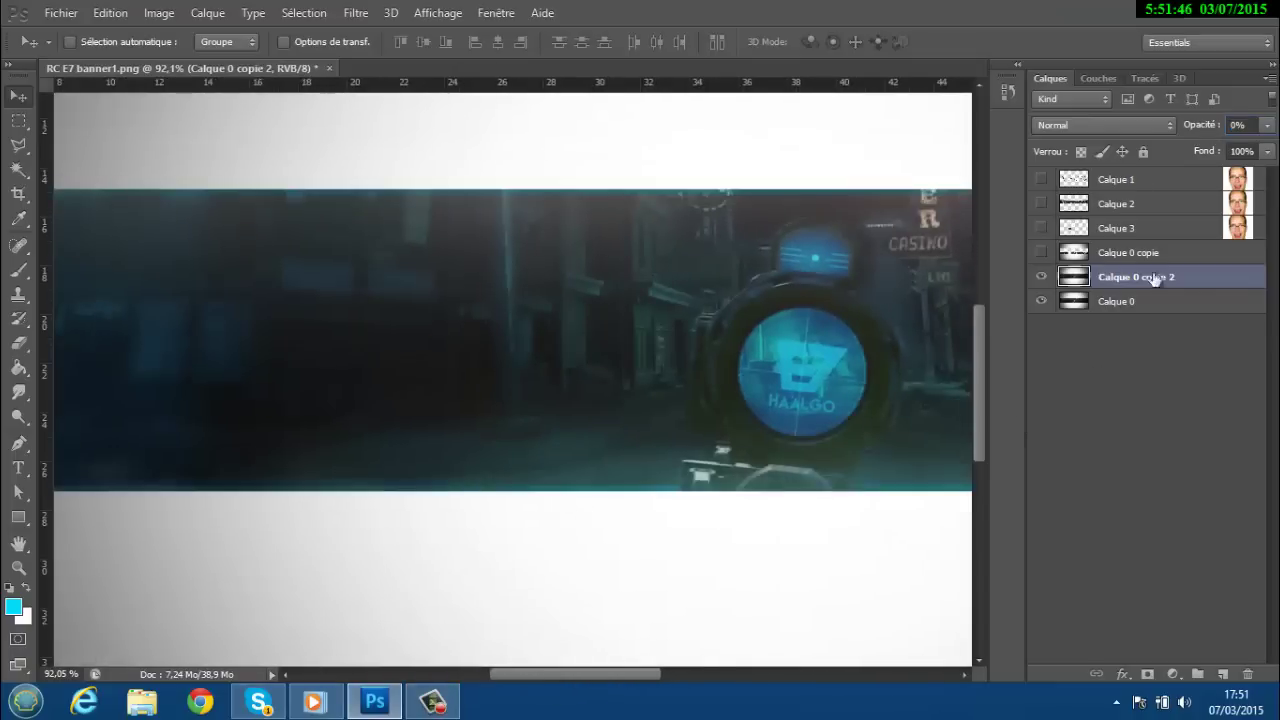
pyautogui.write('4')
pyautogui.click(1183, 350)
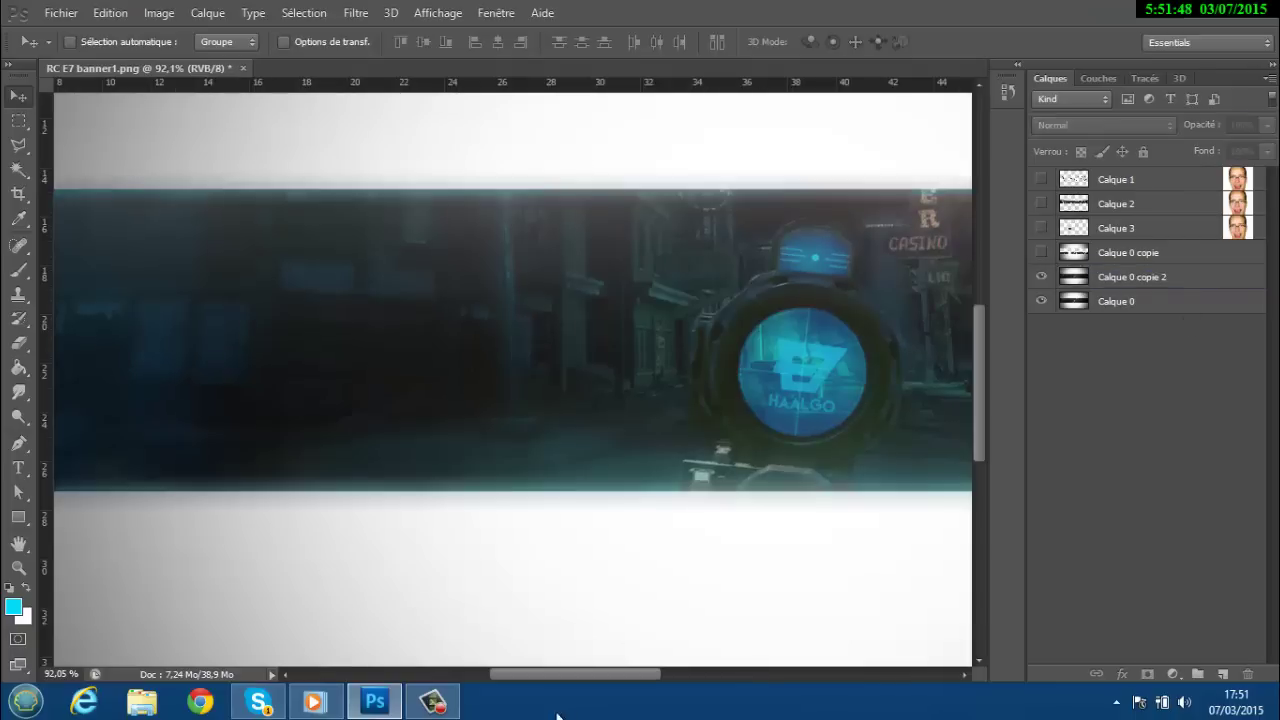
pyautogui.moveTo(602, 677); pyautogui.dragTo(656, 677)
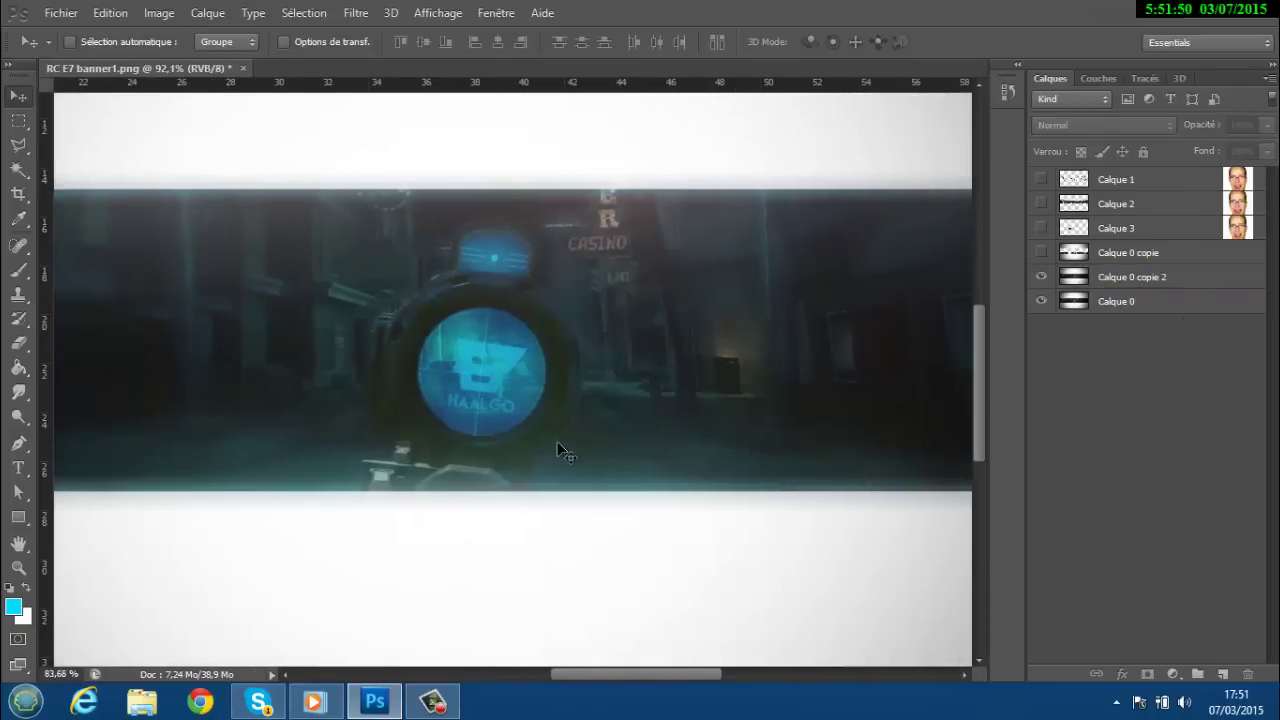
# Step: Set the opacity of the blurred layer Calque 0 copie 2 to 60% and deselect the layer
pyautogui.scroll(-3, 560, 443)
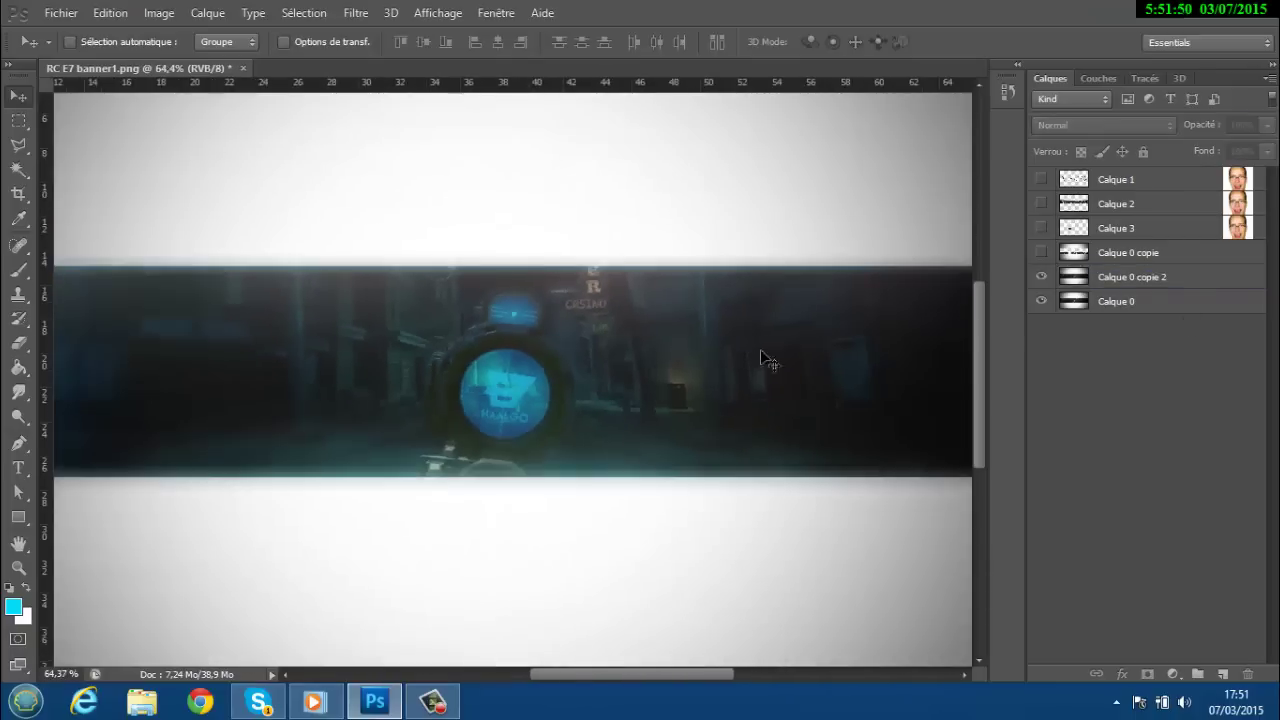
pyautogui.click(1125, 278)
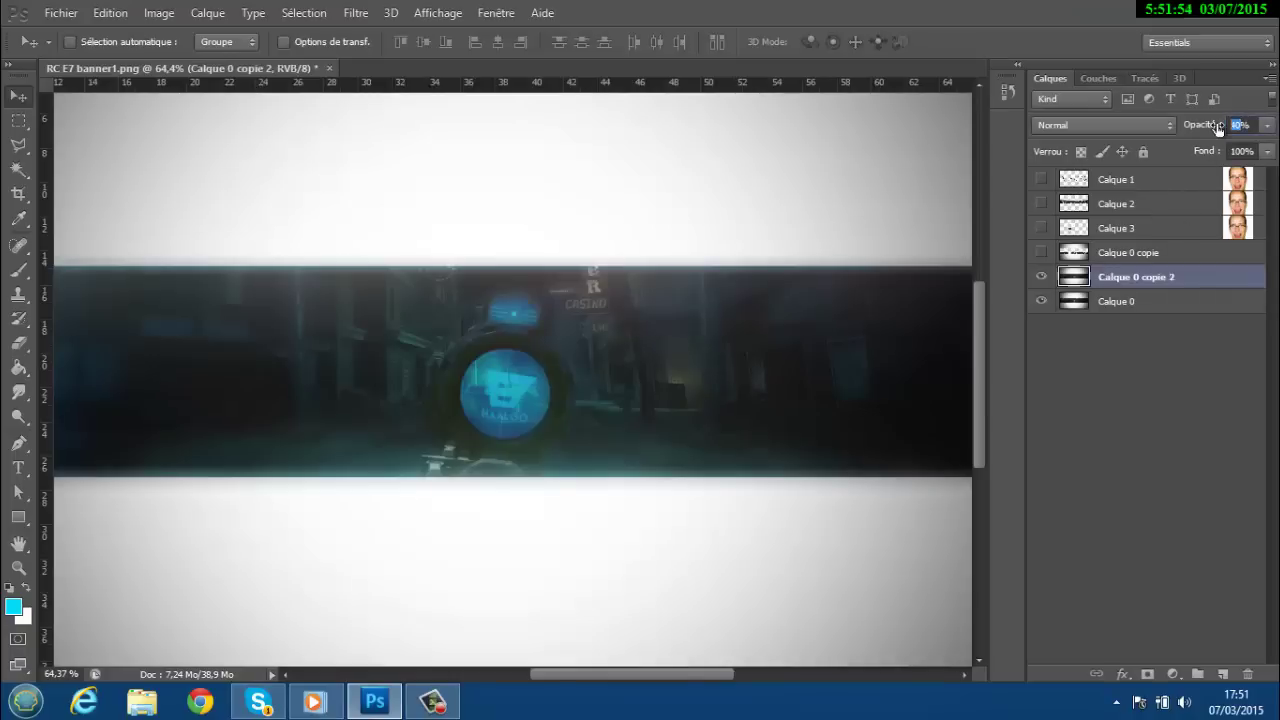
pyautogui.write('60')
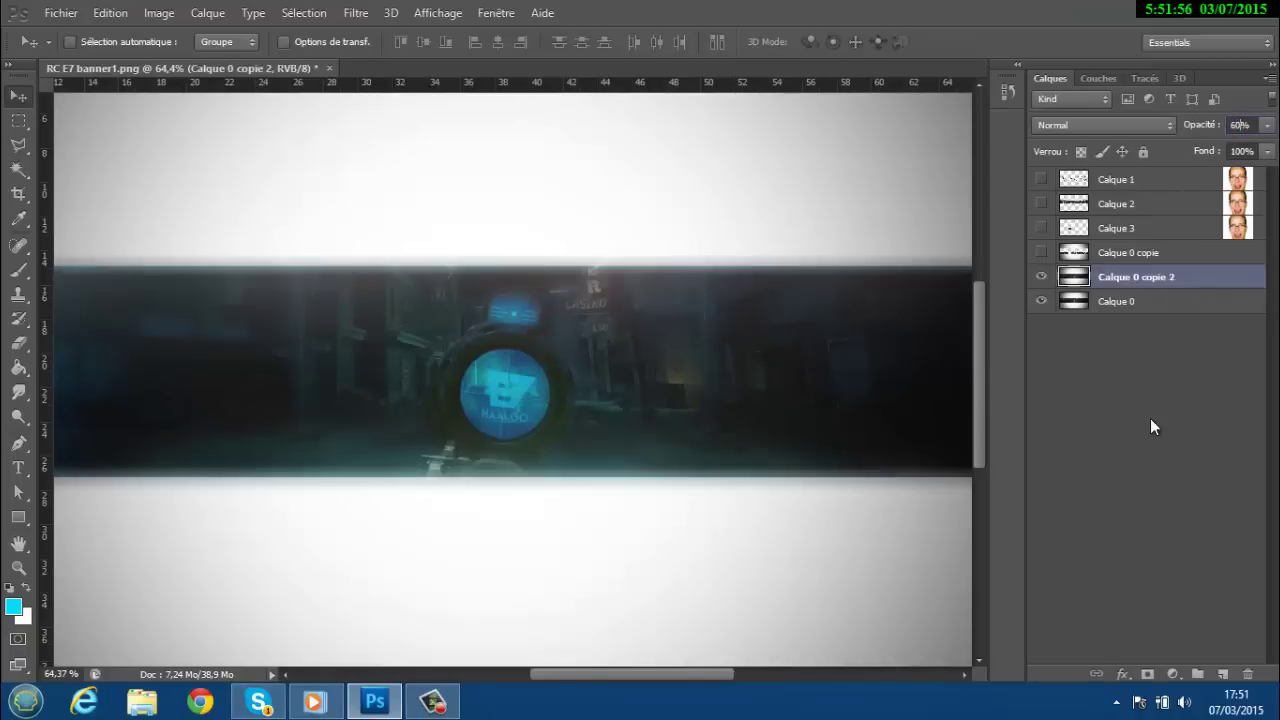
pyautogui.click(1151, 420)
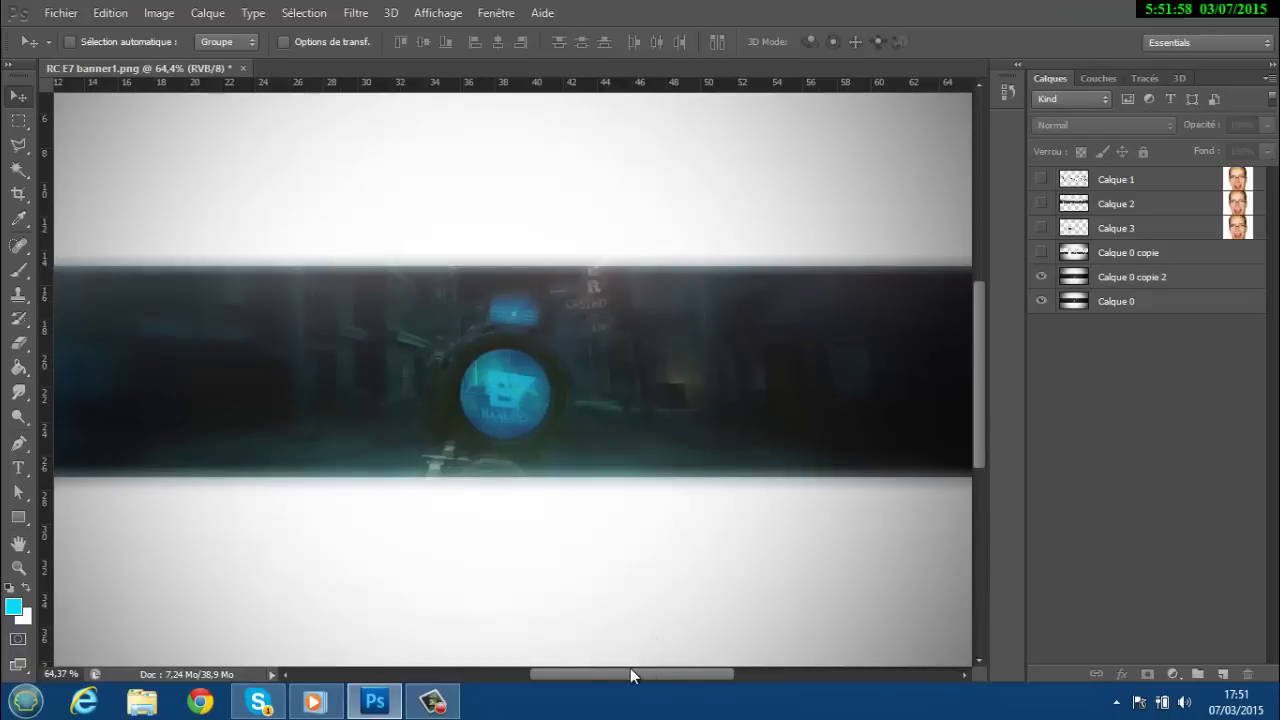
pyautogui.moveTo(630, 675)
pyautogui.mouseDown()
pyautogui.moveTo(527, 675)
pyautogui.moveTo(672, 674)
pyautogui.moveTo(594, 665)
pyautogui.moveTo(622, 660)
pyautogui.mouseUp()
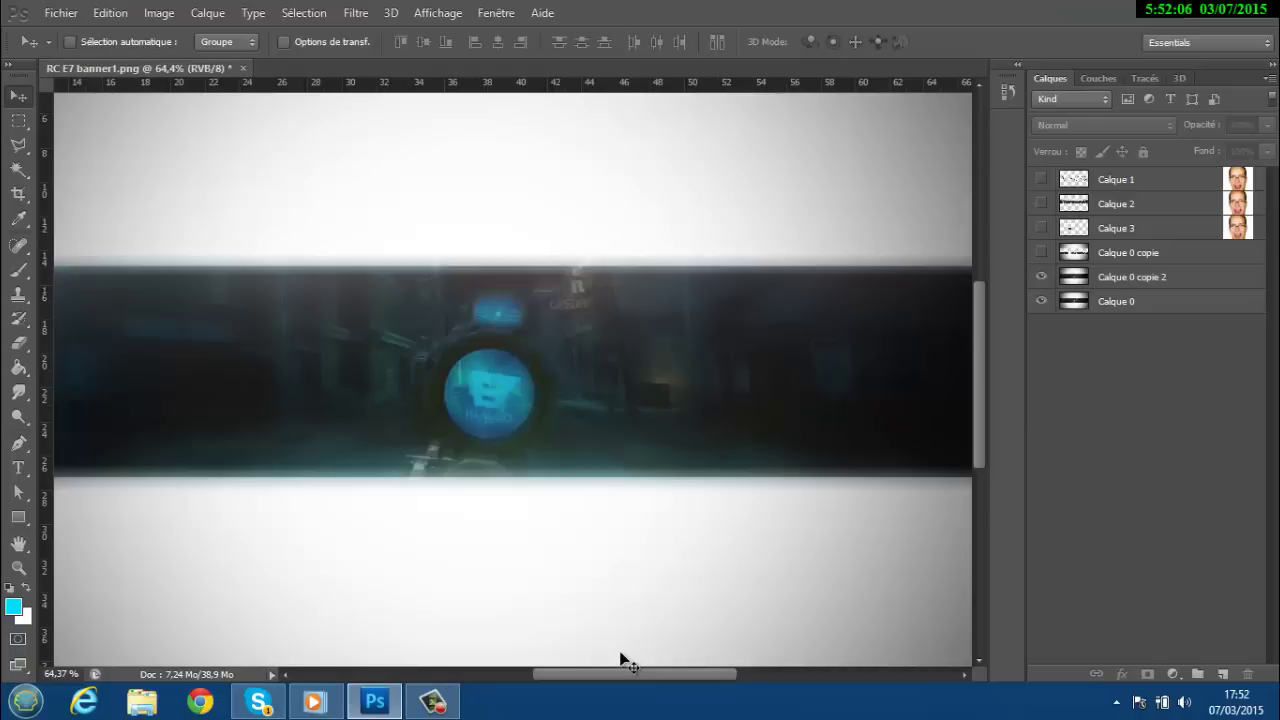
pyautogui.moveTo(263, 706)
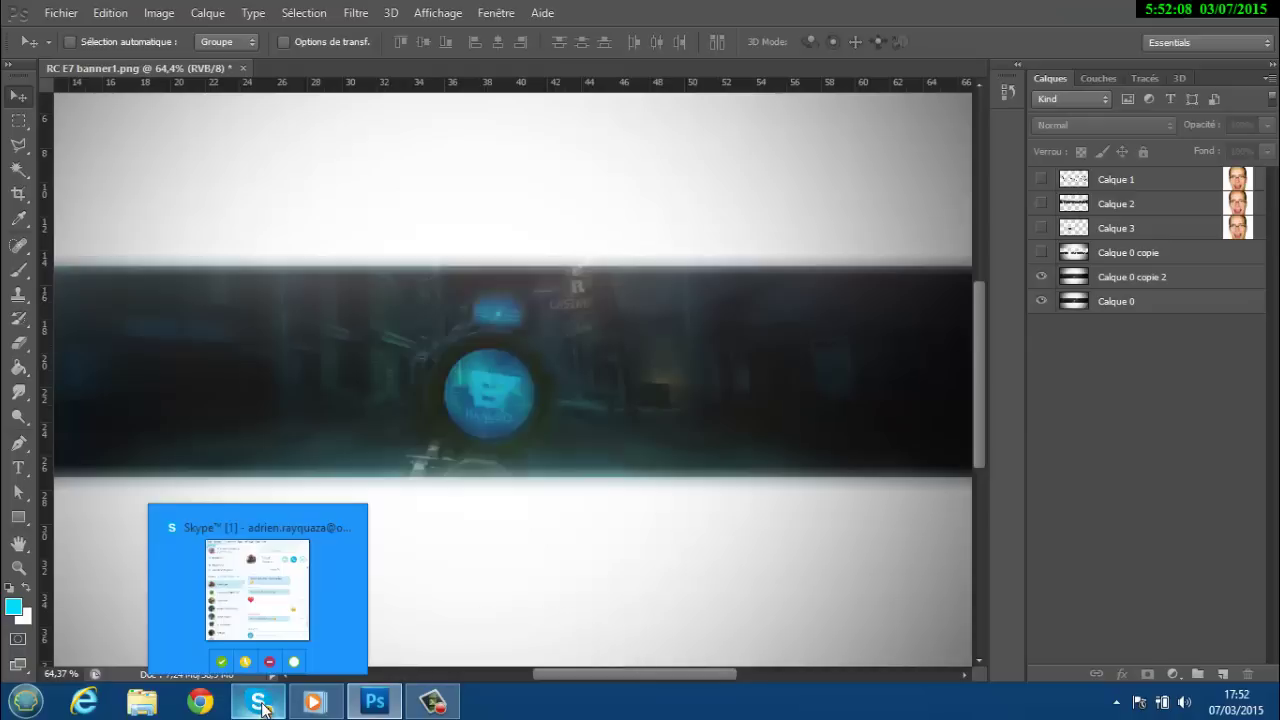
pyautogui.click(423, 703)
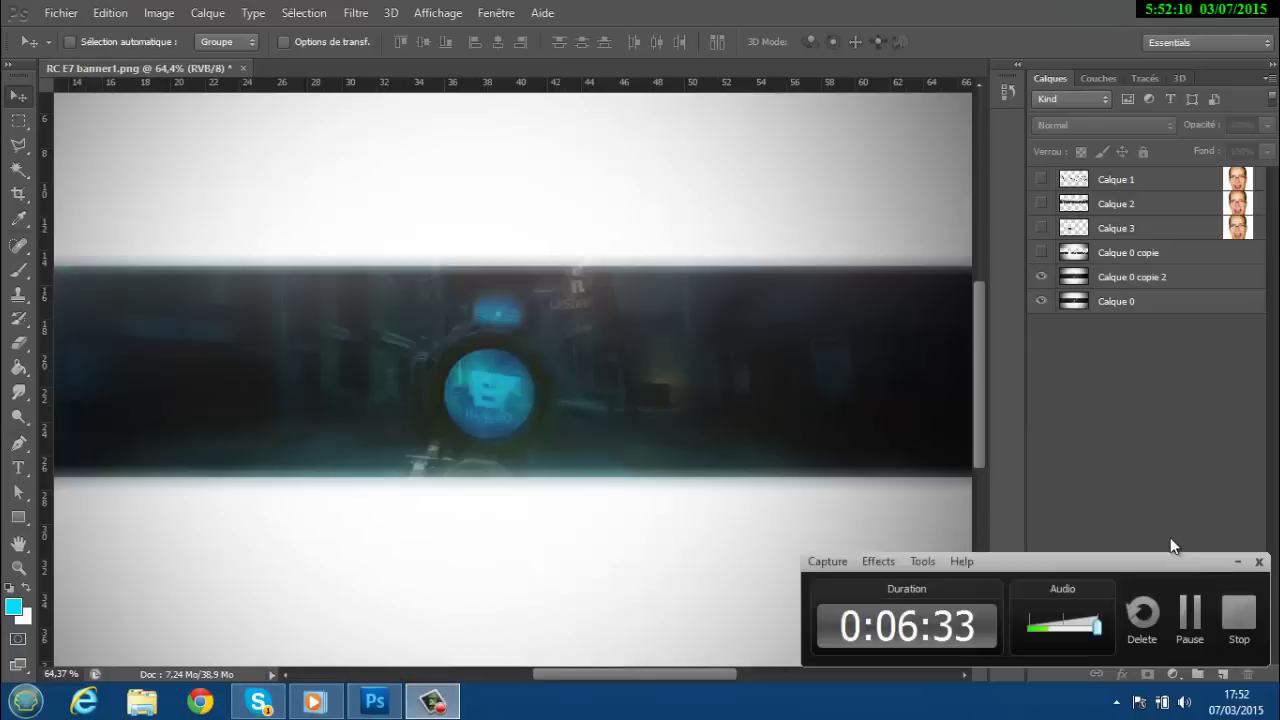